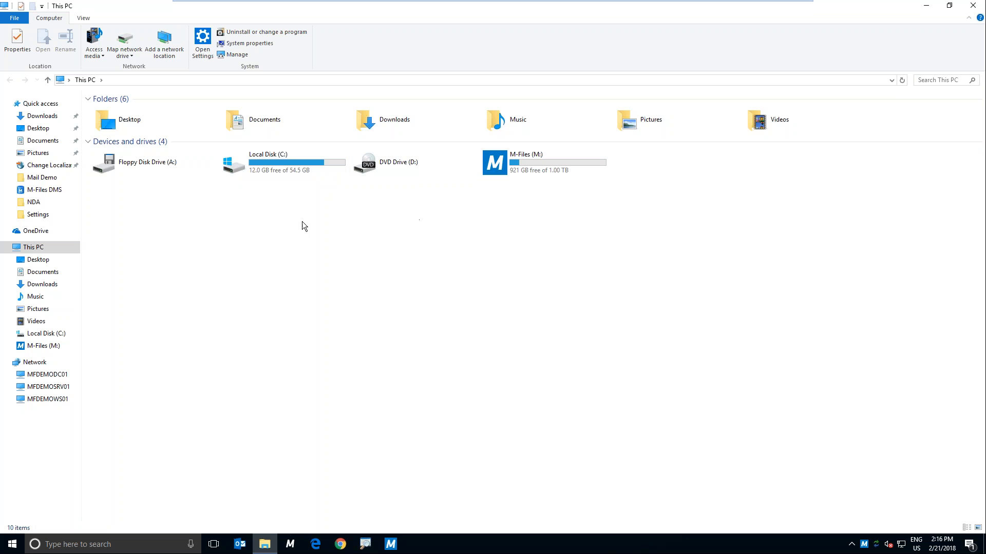
Step: Open the M-Files DMS vault from the M-Files (M:) drive
{"action": "double_click", "coordinate": [497, 160]}
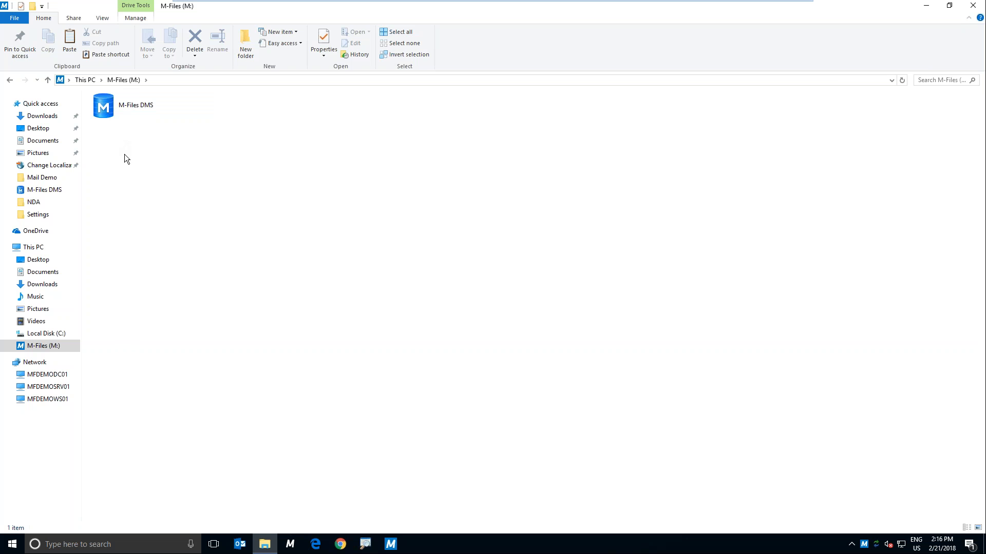
{"action": "left_click", "coordinate": [110, 111]}
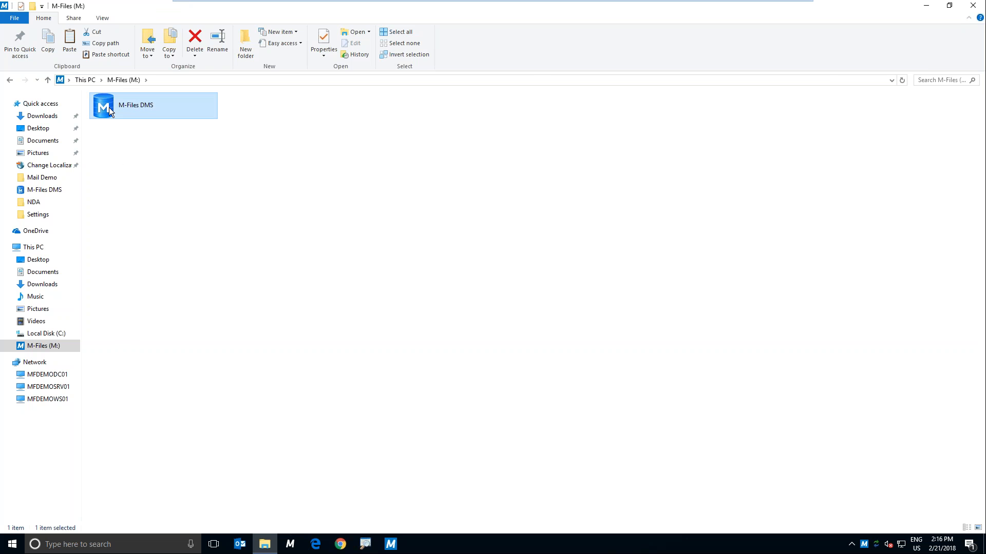
{"action": "double_click", "coordinate": [109, 110]}
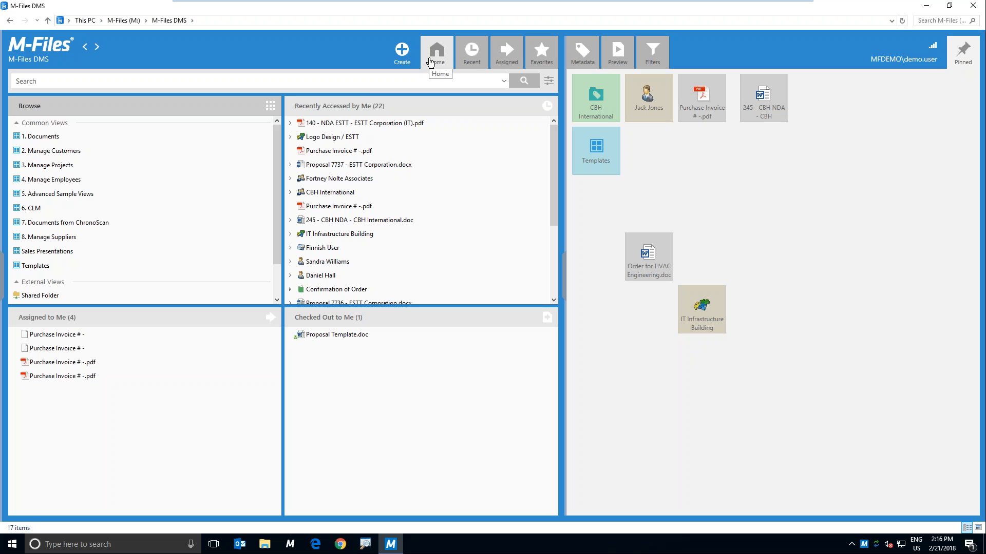
Step: Review the object types available for creation and the list of assigned items, and return to the home view
{"action": "left_click", "coordinate": [397, 52]}
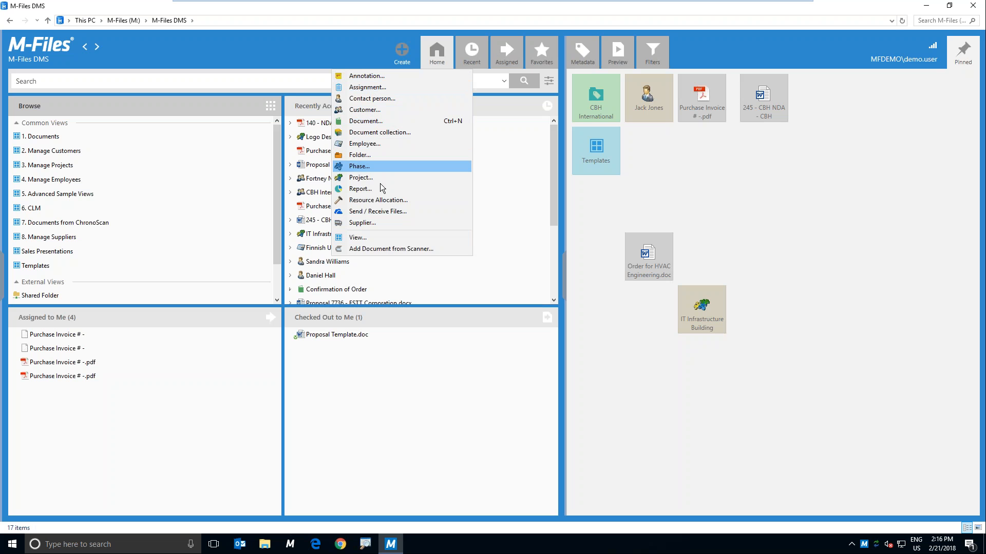
{"action": "left_click", "coordinate": [329, 55]}
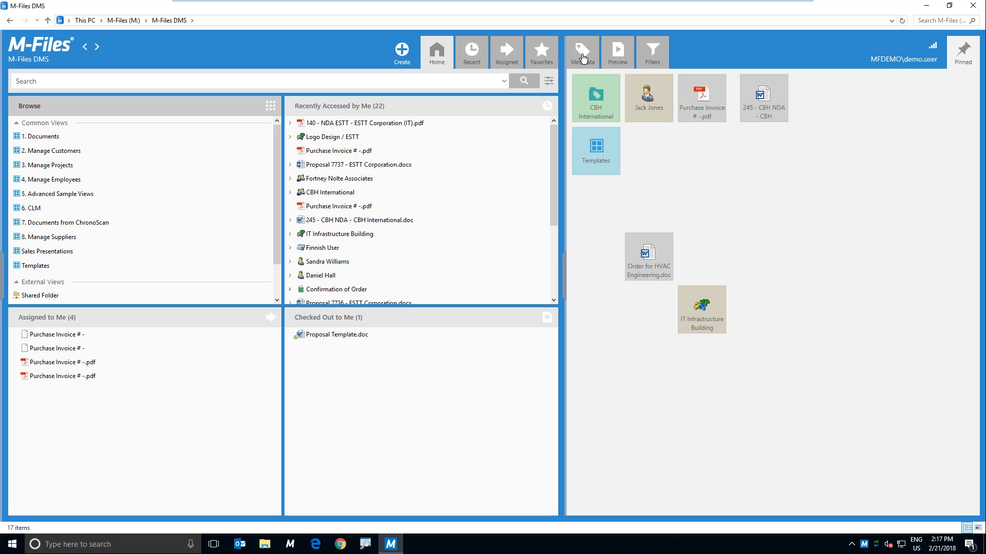
{"action": "left_click", "coordinate": [507, 57]}
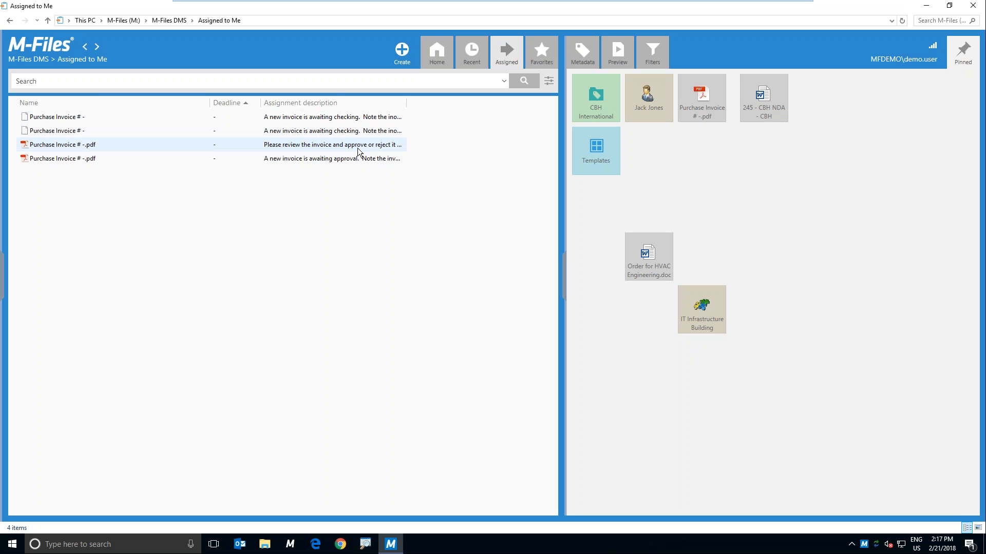
{"action": "left_click", "coordinate": [426, 48]}
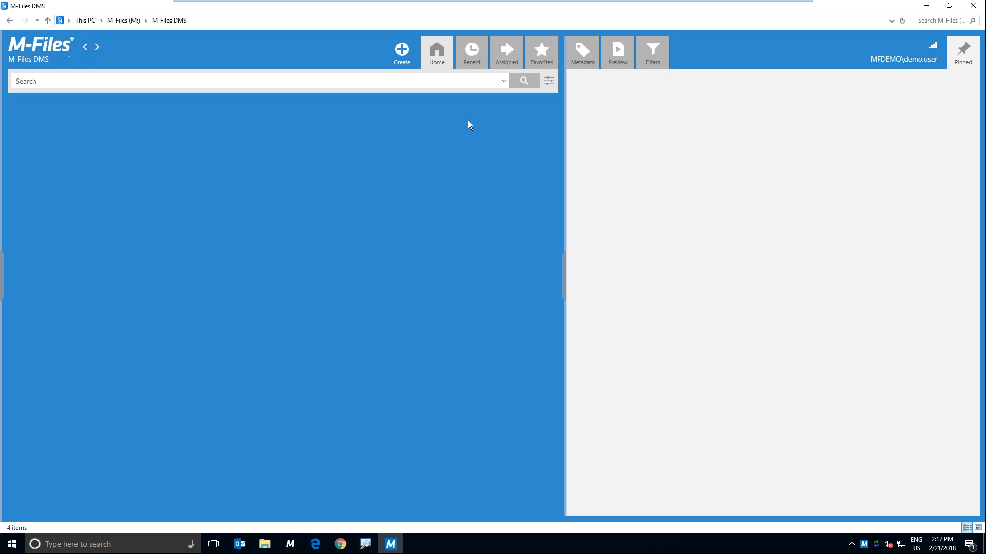
{"action": "right_click", "coordinate": [393, 168]}
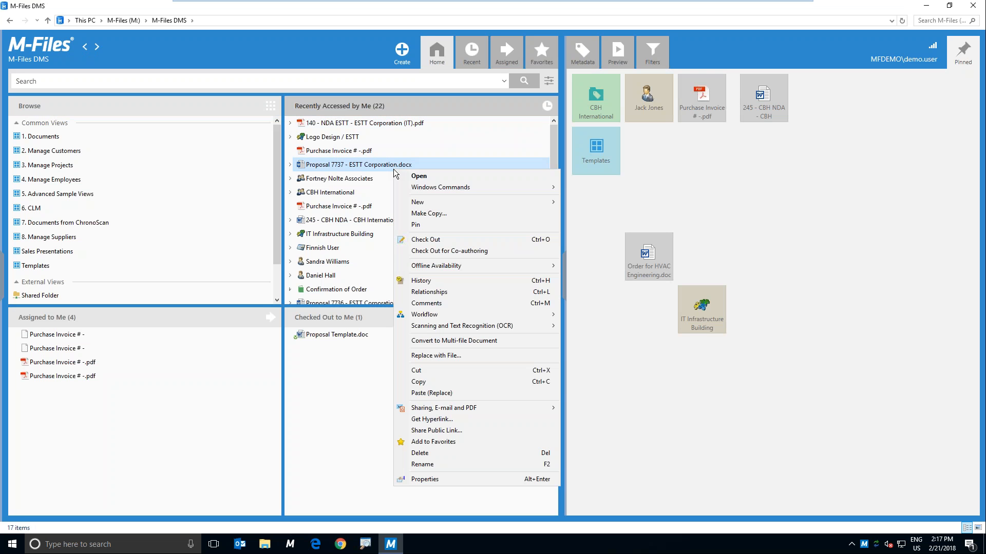
{"action": "left_click", "coordinate": [393, 168]}
{"action": "left_click_drag", "start_coordinate": [392, 166], "coordinate": [392, 157]}
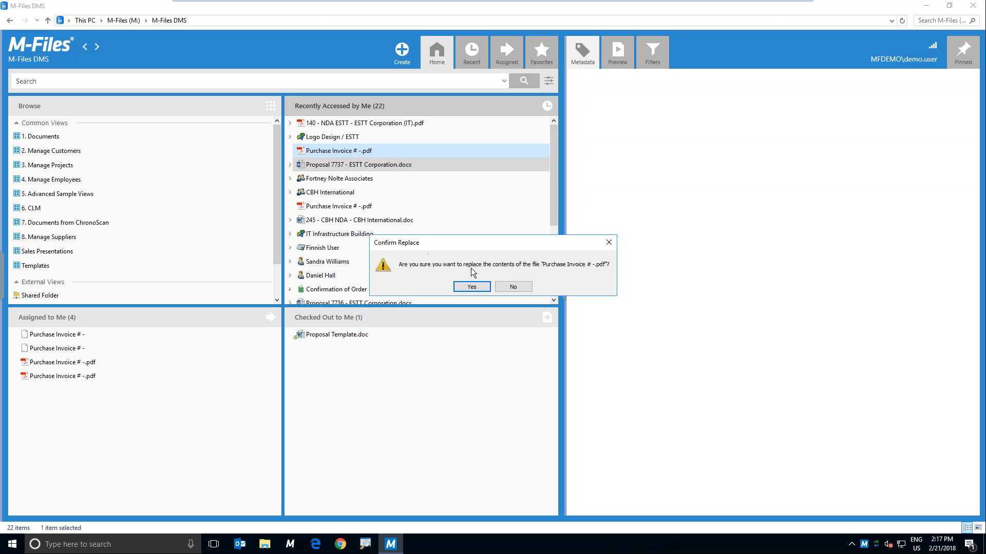
{"action": "left_click", "coordinate": [513, 286]}
Step: Start a new assignment linked to Proposal 7737 - ESTT Corporation.docx and set its class to Assignment
{"action": "right_click", "coordinate": [389, 167]}
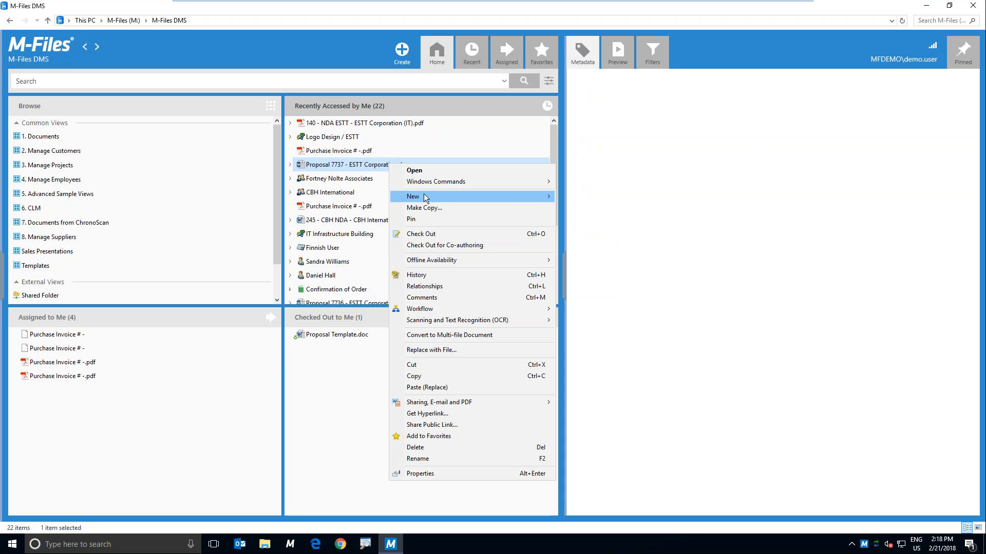
{"action": "mouse_move", "coordinate": [424, 194]}
{"action": "left_click", "coordinate": [589, 208]}
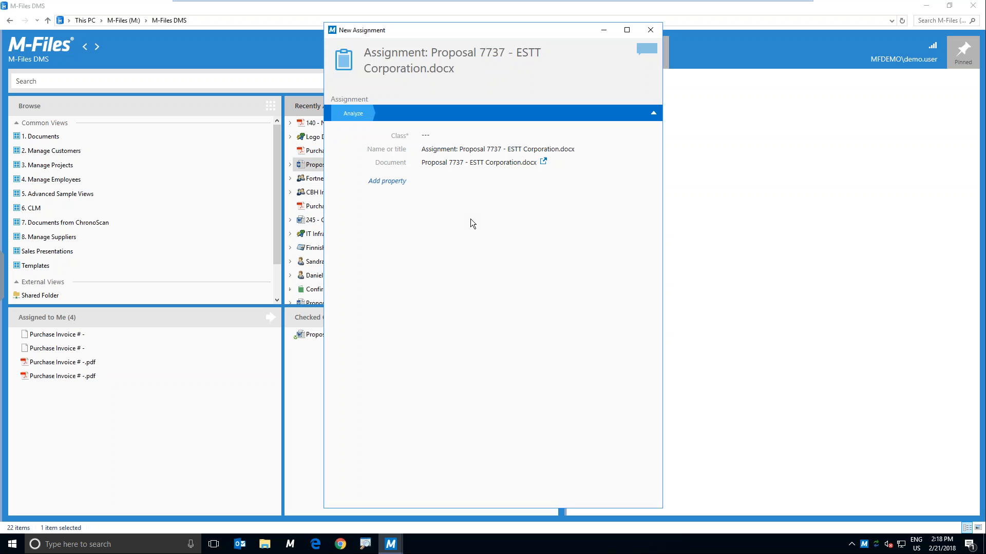
{"action": "left_click", "coordinate": [650, 135]}
{"action": "left_click", "coordinate": [534, 151]}
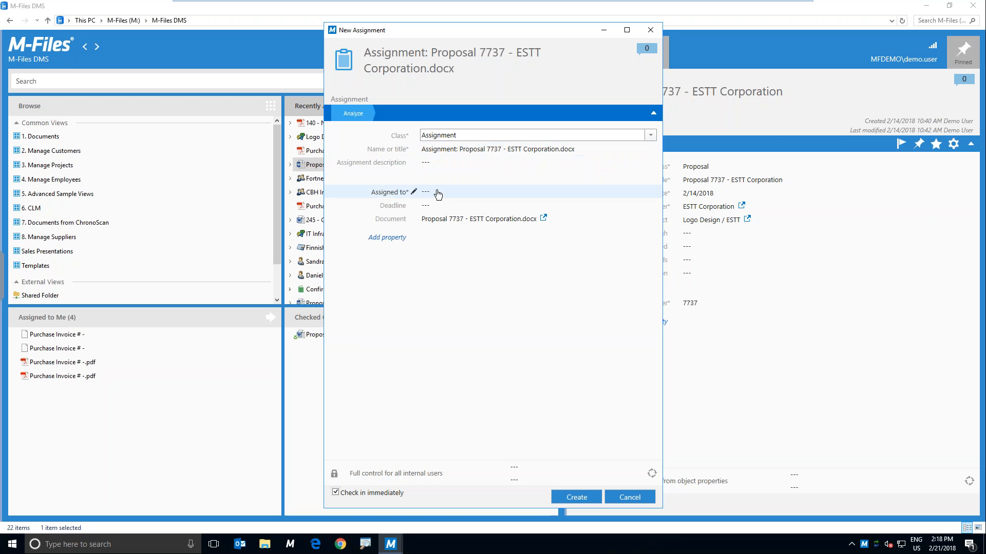
Step: Assign the new assignment to Demo User and create it with immediate check-in
{"action": "left_click", "coordinate": [435, 191]}
{"action": "type", "text": "deni="}
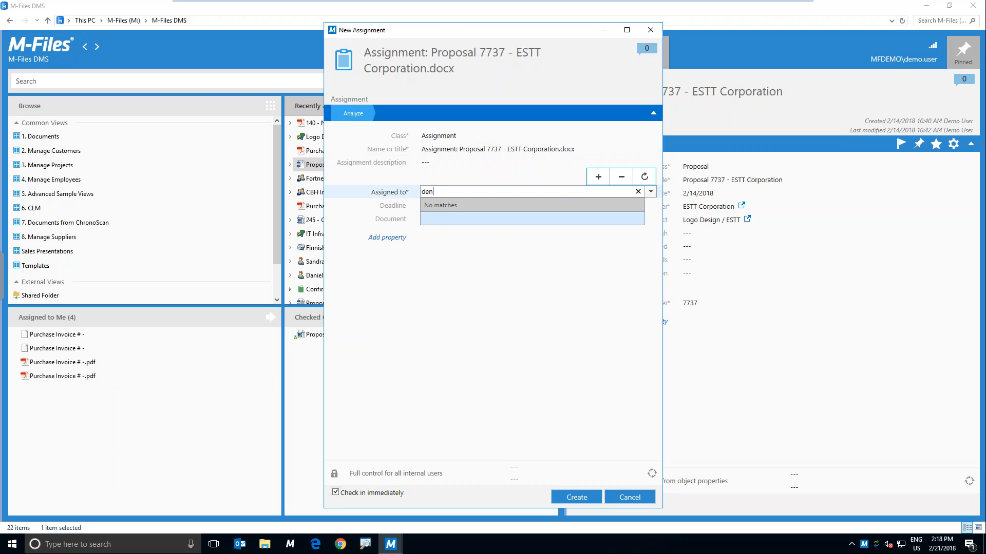
{"action": "key", "text": "BackSpace"}
{"action": "key", "text": "BackSpace"}
{"action": "key", "text": "BackSpace"}
{"action": "type", "text": "mo"}
{"action": "key", "text": "Return"}
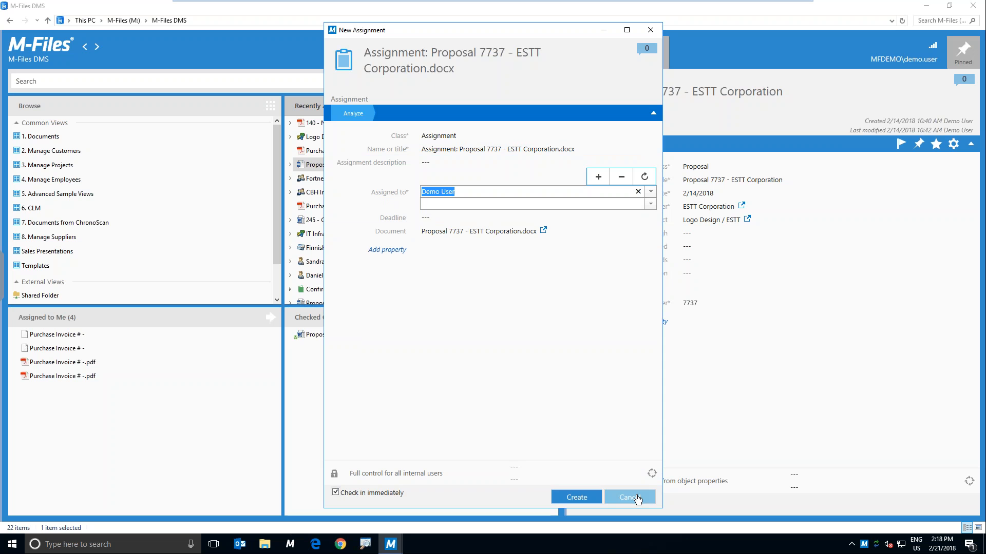
{"action": "left_click", "coordinate": [594, 499]}
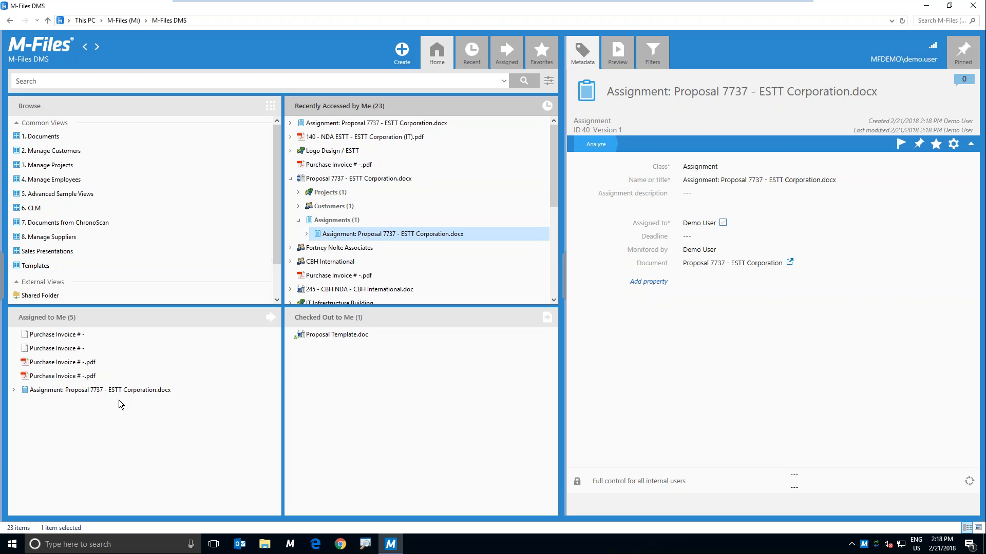
Step: View the Proposal 7737 assignment in the list of assigned items and return to the home view
{"action": "left_click", "coordinate": [506, 56]}
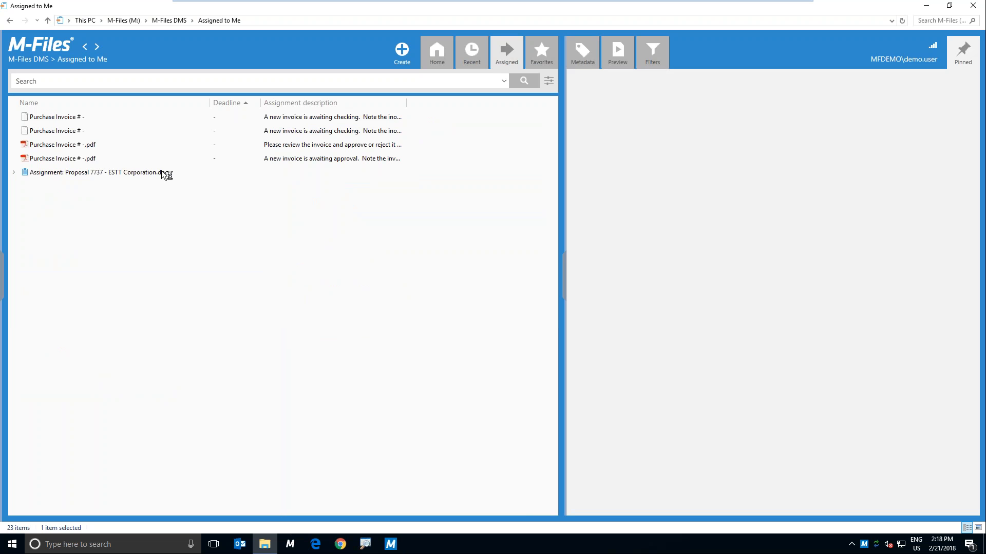
{"action": "left_click", "coordinate": [129, 171]}
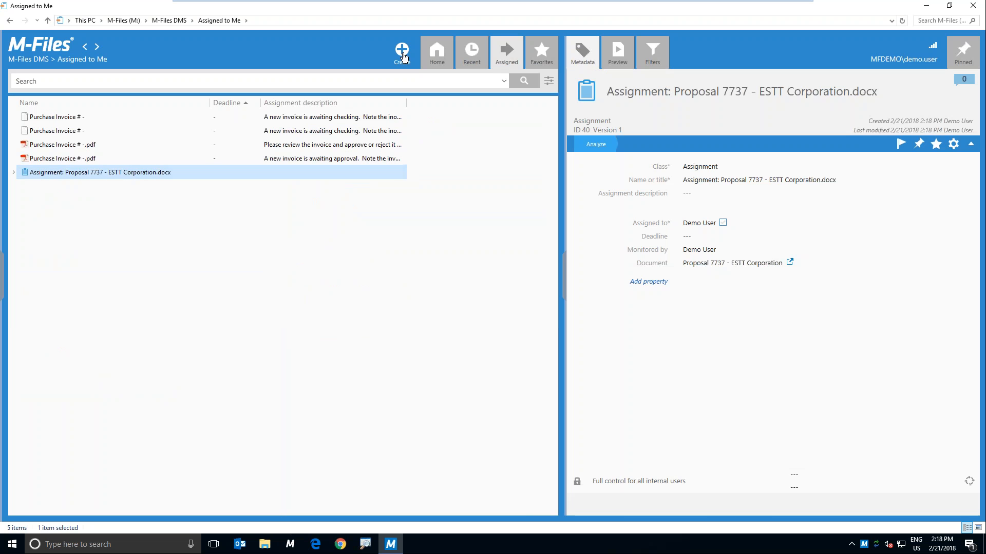
{"action": "left_click", "coordinate": [438, 54]}
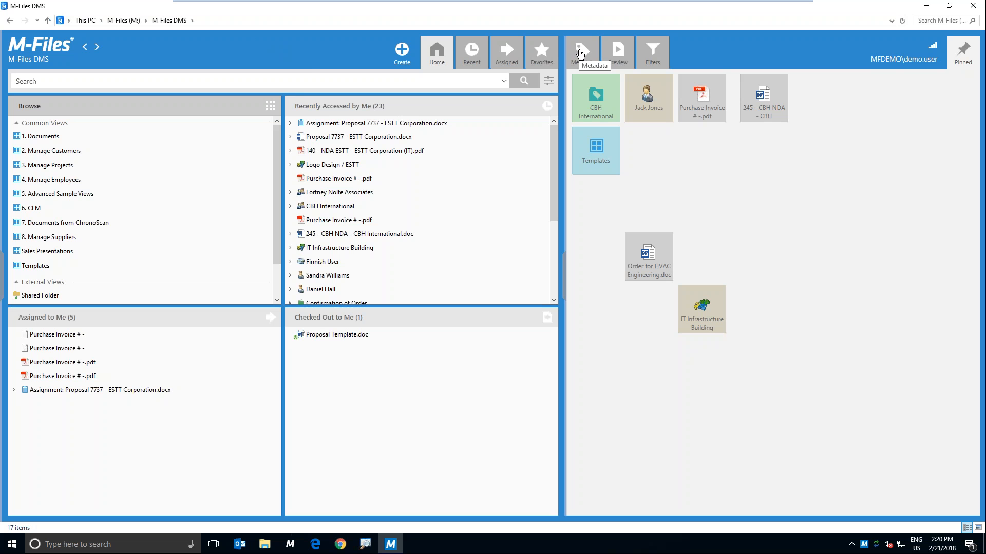
Step: Open the ESTT Corporation customer record from the metadata of Proposal 7737 and list its related documents
{"action": "left_click", "coordinate": [378, 141]}
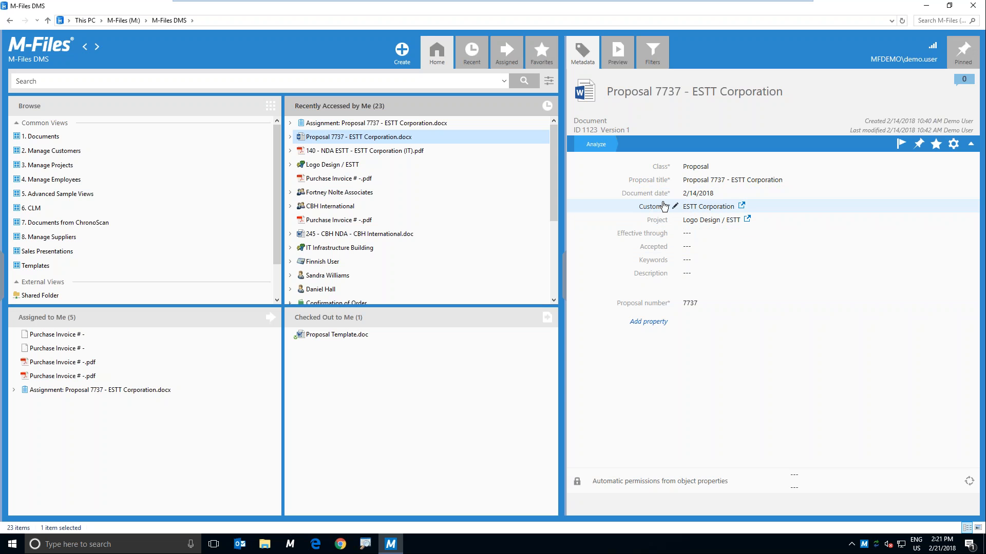
{"action": "left_click", "coordinate": [743, 207]}
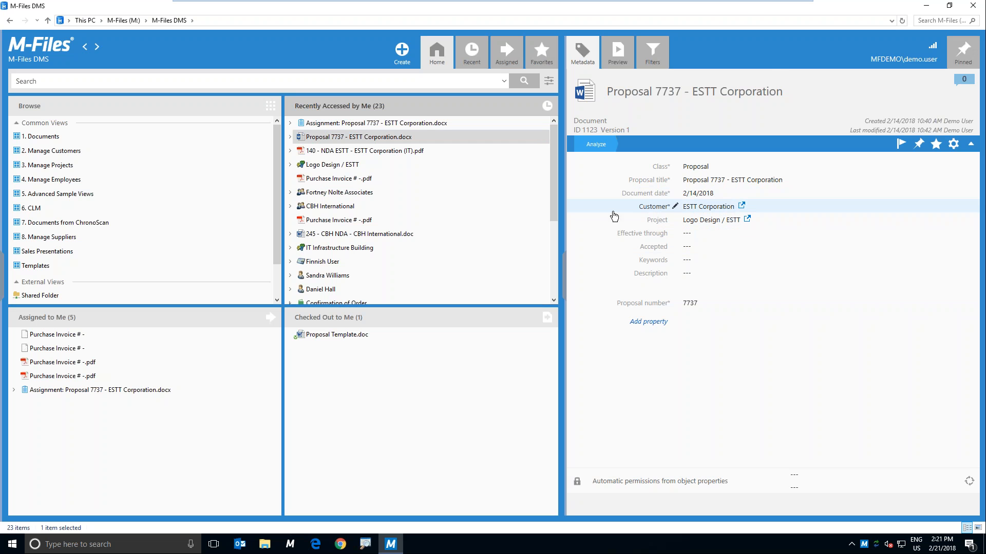
{"action": "left_click", "coordinate": [742, 206]}
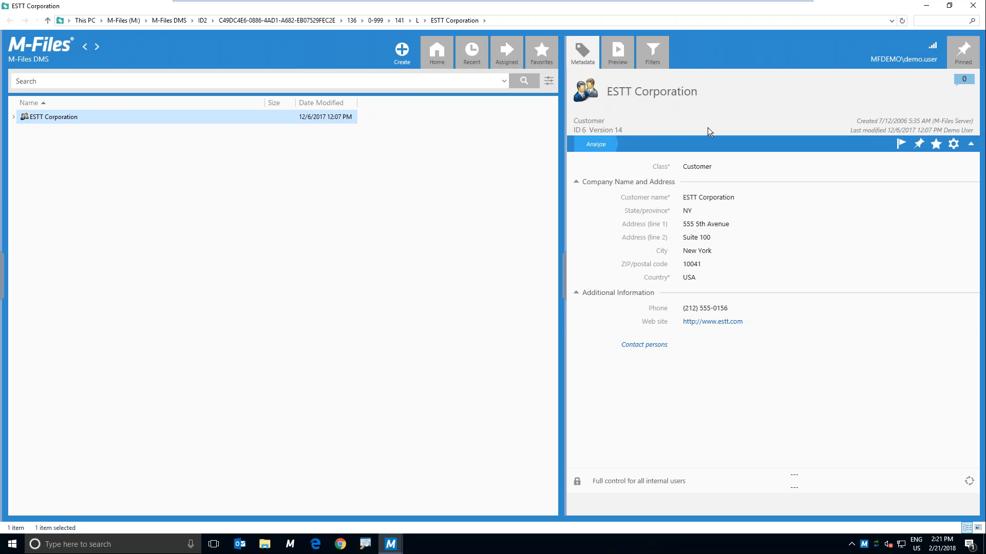
{"action": "left_click", "coordinate": [14, 117]}
{"action": "left_click", "coordinate": [22, 144]}
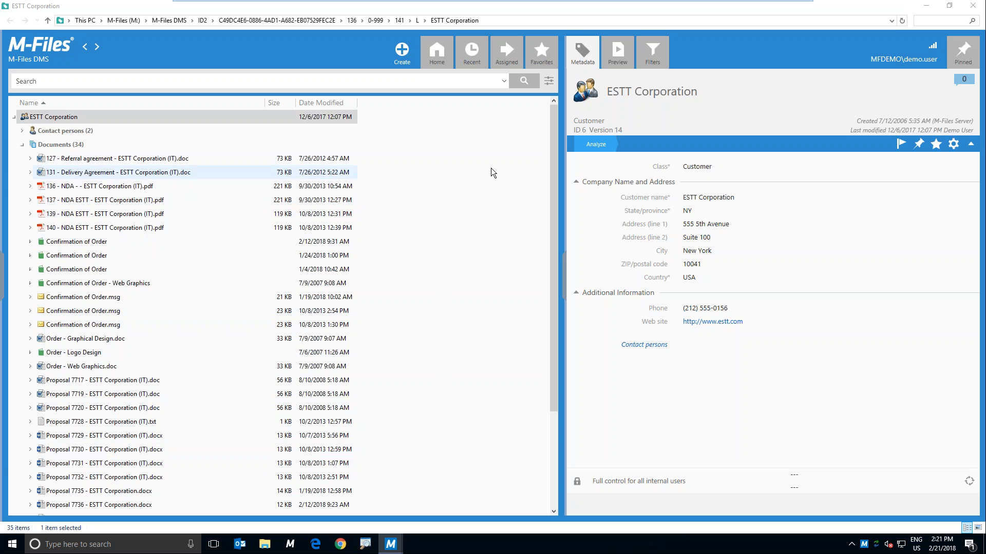
Step: List the contact persons related to ESTT Corporation and select the first contact
{"action": "left_click", "coordinate": [476, 168]}
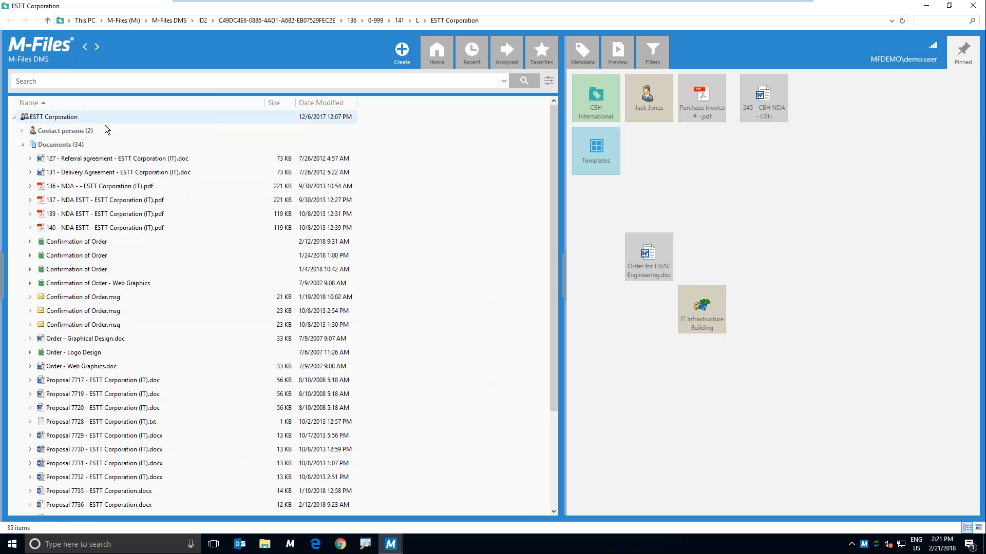
{"action": "left_click", "coordinate": [82, 116]}
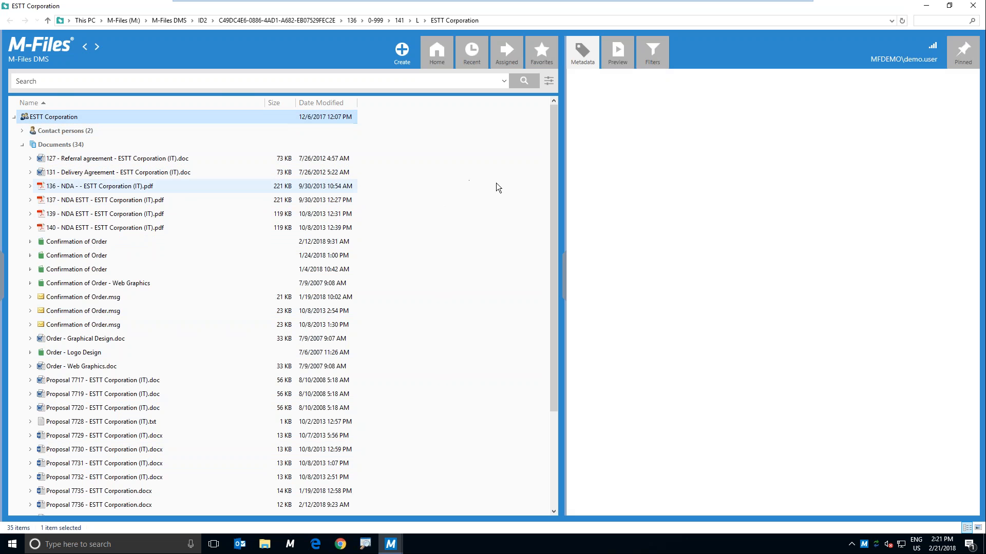
{"action": "left_click", "coordinate": [22, 131]}
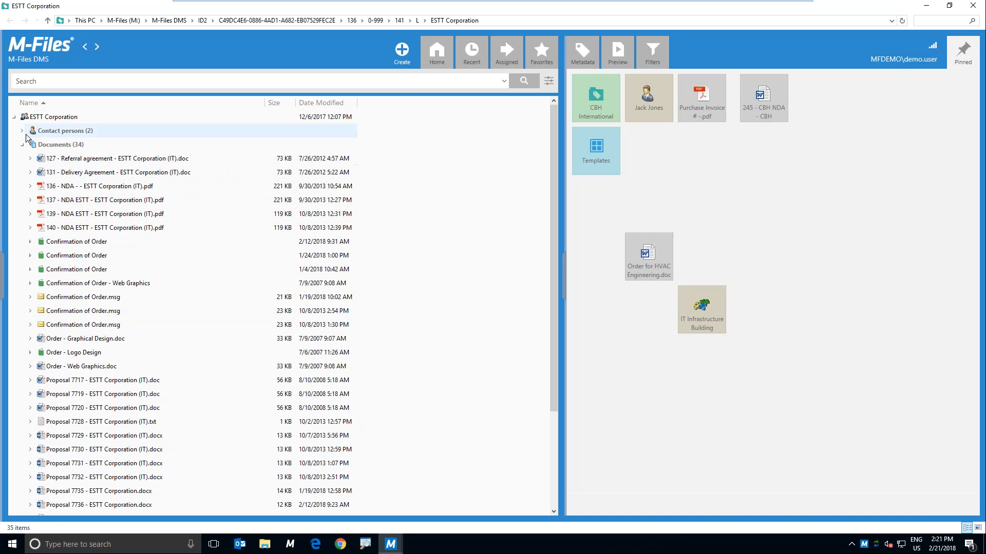
{"action": "left_click", "coordinate": [52, 146]}
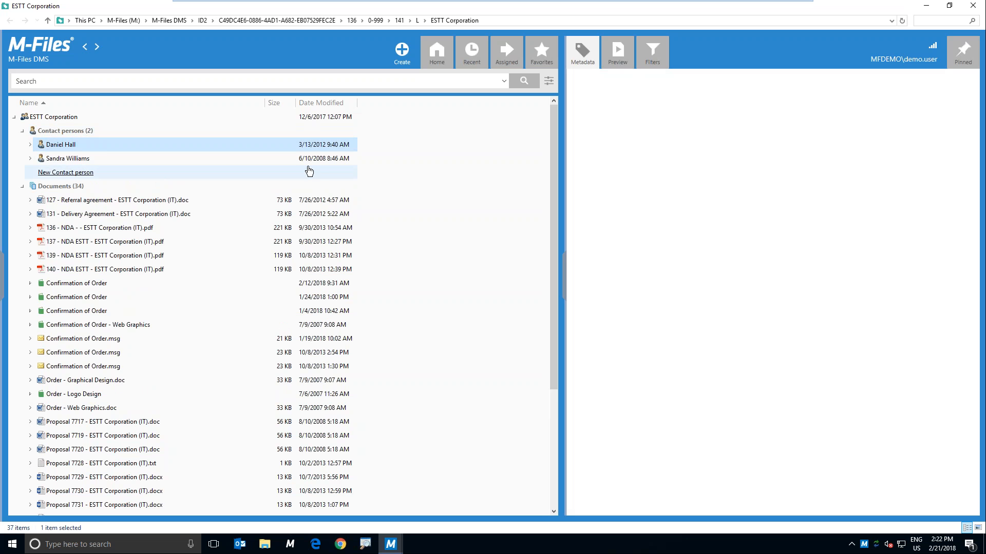
Step: View the metadata of the customer's Logo Design / ESTT project and Proposal 7732, and close the customer window
{"action": "left_click_drag", "start_coordinate": [552, 134], "coordinate": [561, 298]}
{"action": "left_click", "coordinate": [22, 505]}
{"action": "left_click", "coordinate": [56, 477]}
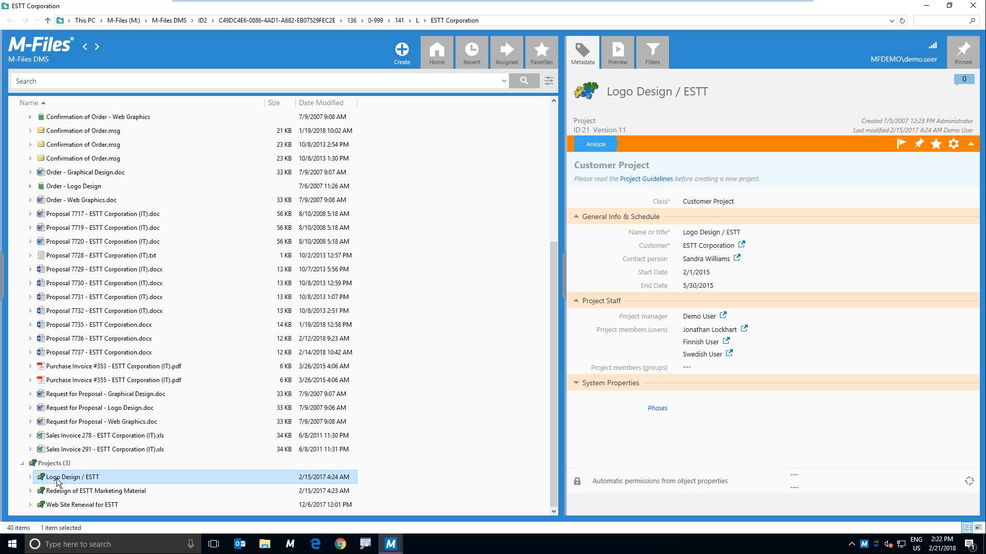
{"action": "left_click", "coordinate": [74, 314]}
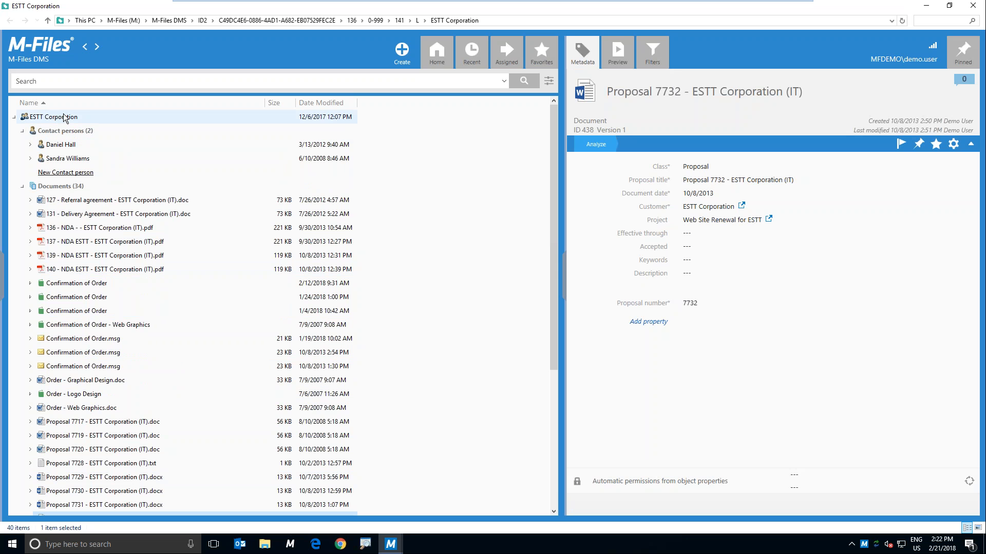
{"action": "left_click", "coordinate": [973, 6]}
Step: Preview the contents of Proposal 7737 and show the full list of object types in the search filters
{"action": "left_click", "coordinate": [618, 51]}
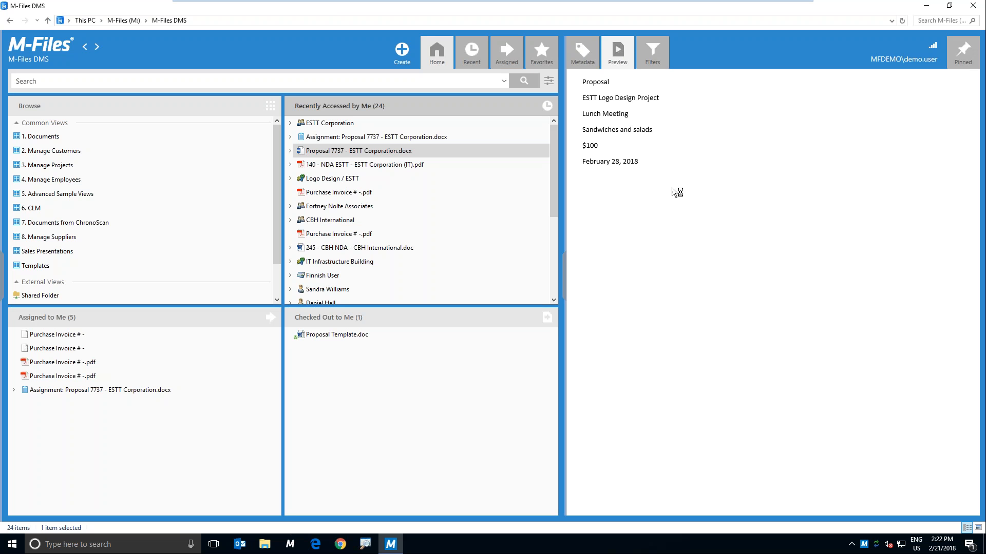
{"action": "left_click", "coordinate": [658, 61]}
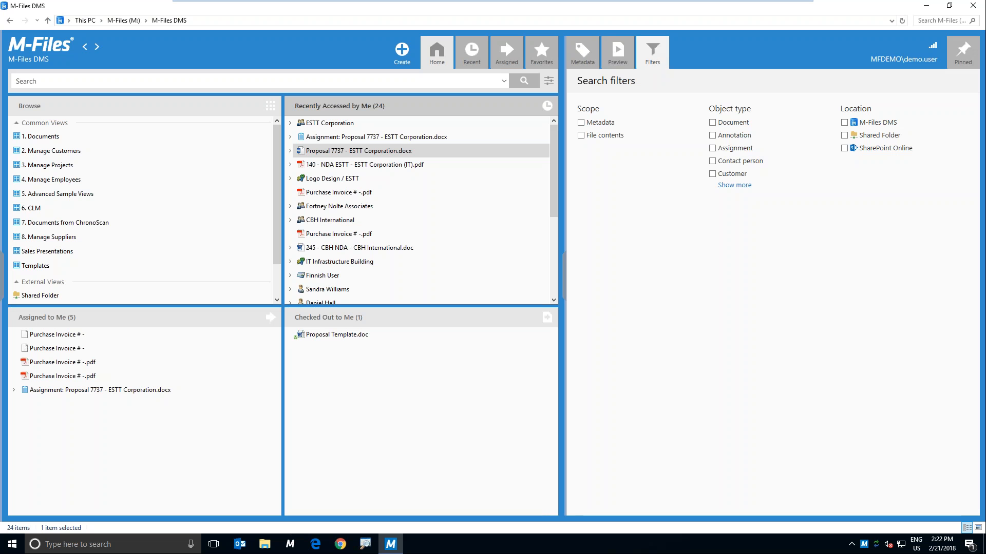
{"action": "left_click", "coordinate": [735, 184]}
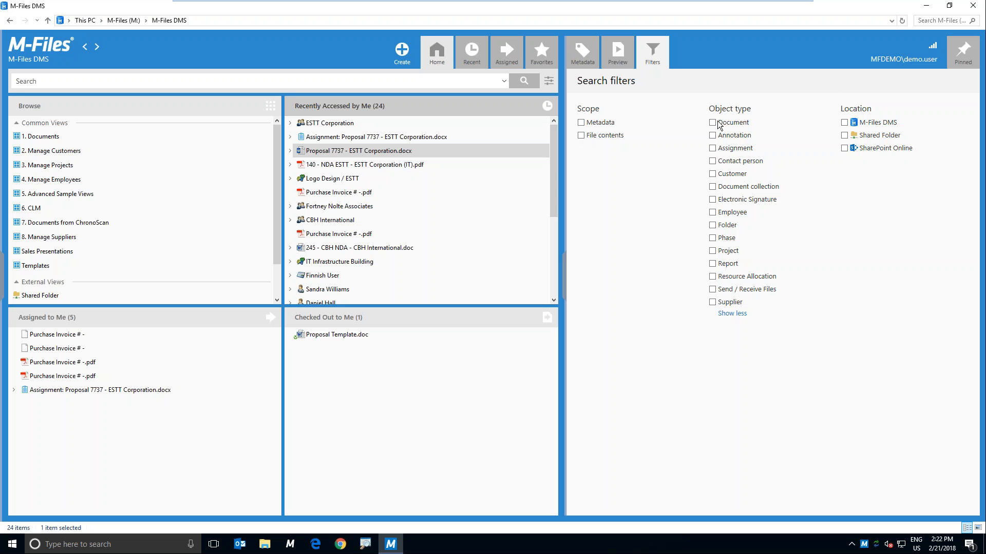
Step: Rearrange the pinned items so Order for HVAC Engineering.doc and IT Infrastructure Building sit in the row beside Templates
{"action": "left_click", "coordinate": [963, 54]}
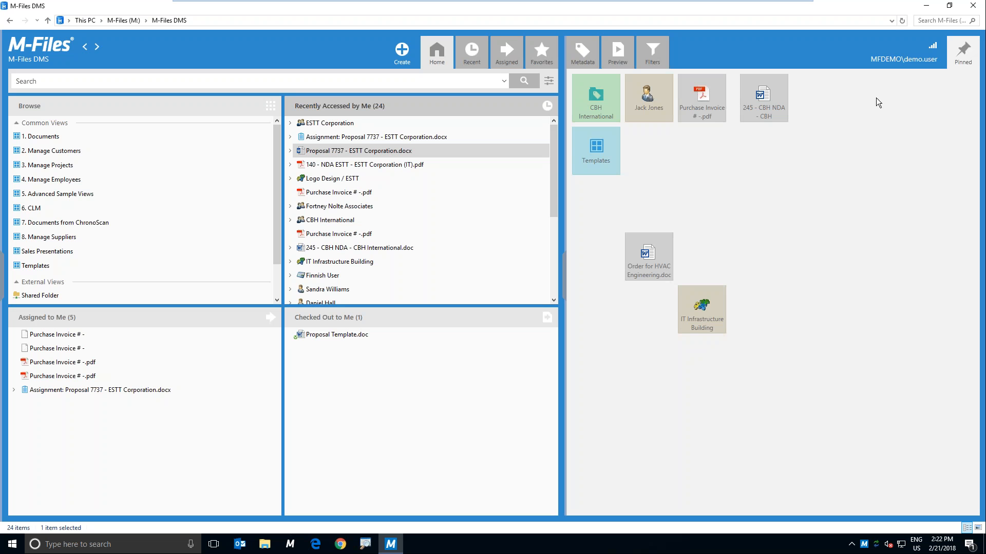
{"action": "left_click_drag", "start_coordinate": [648, 254], "coordinate": [660, 159]}
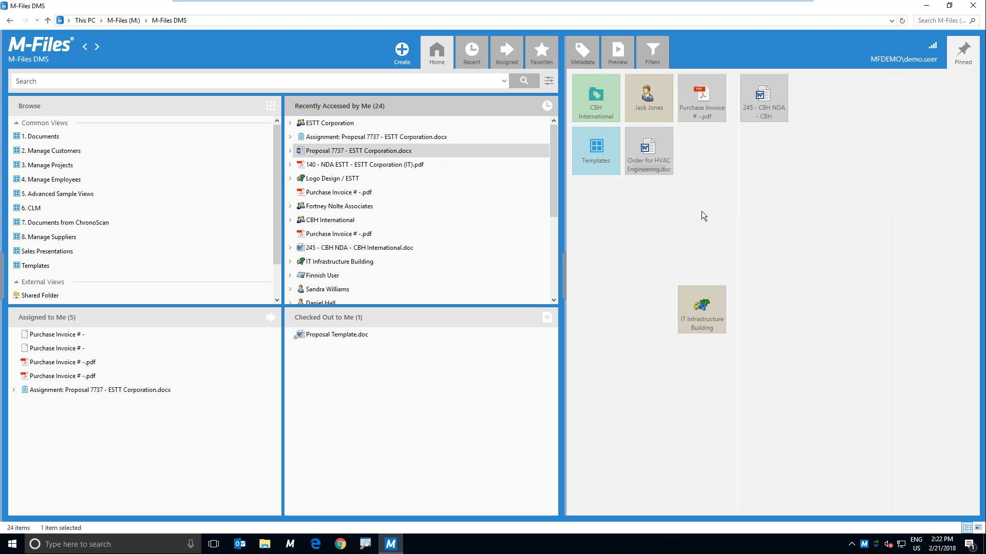
{"action": "left_click_drag", "start_coordinate": [718, 303], "coordinate": [726, 170]}
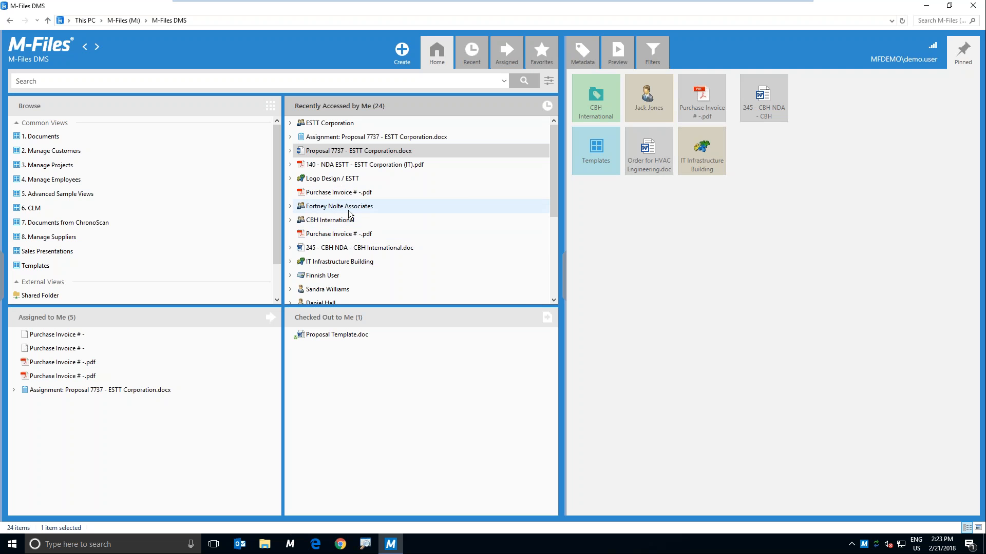
Step: Pin Fortney Nolte Associates from the recently accessed objects, and unpin it again
{"action": "right_click", "coordinate": [349, 214]}
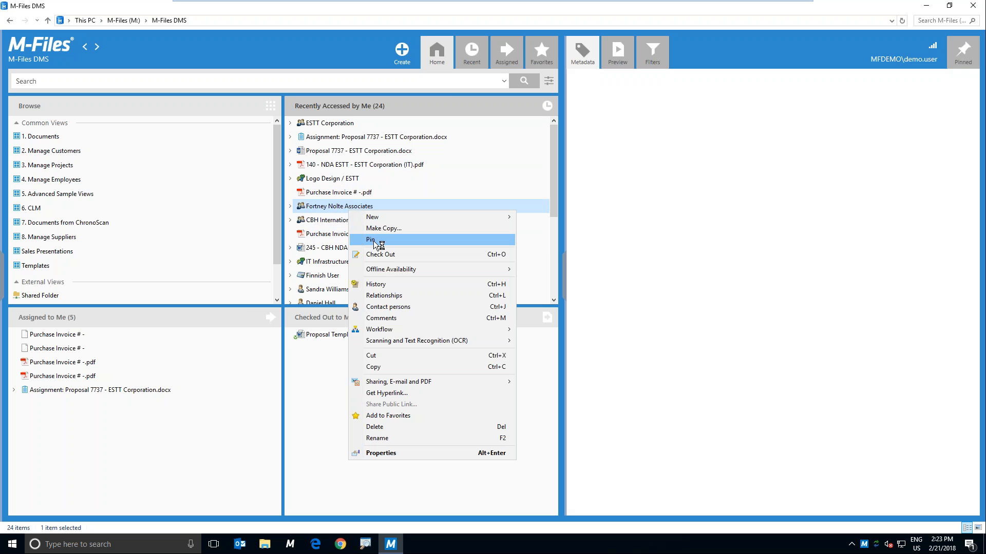
{"action": "left_click", "coordinate": [359, 240]}
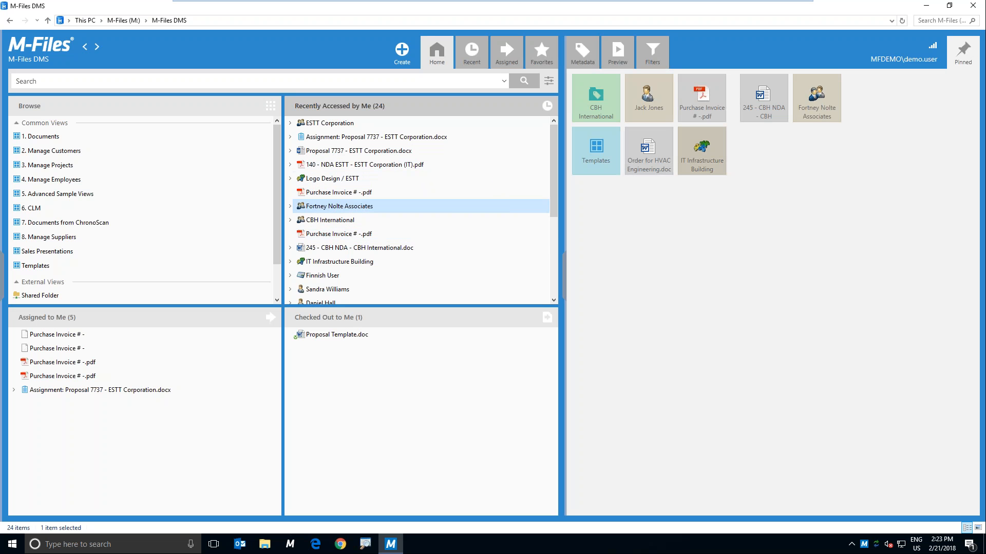
{"action": "right_click", "coordinate": [827, 94]}
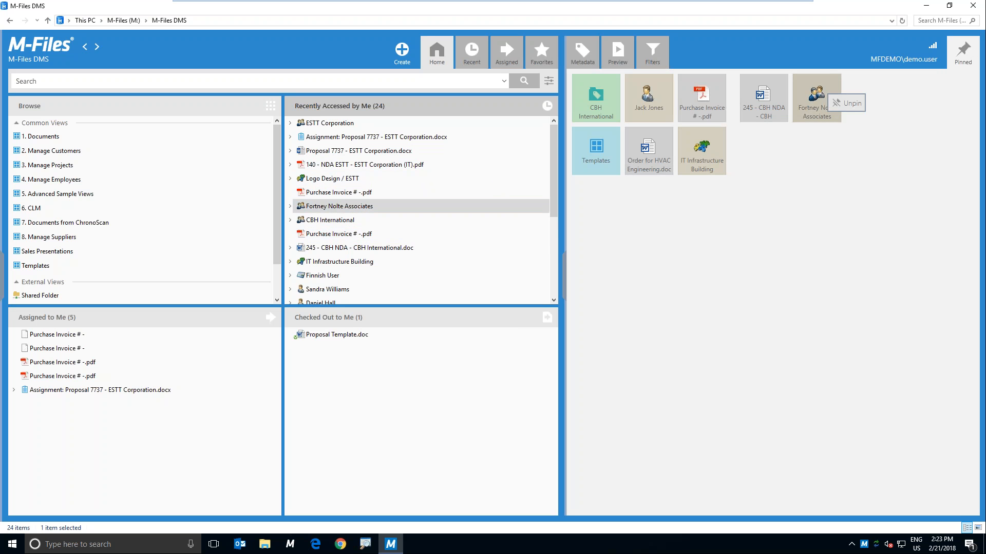
{"action": "left_click", "coordinate": [843, 103]}
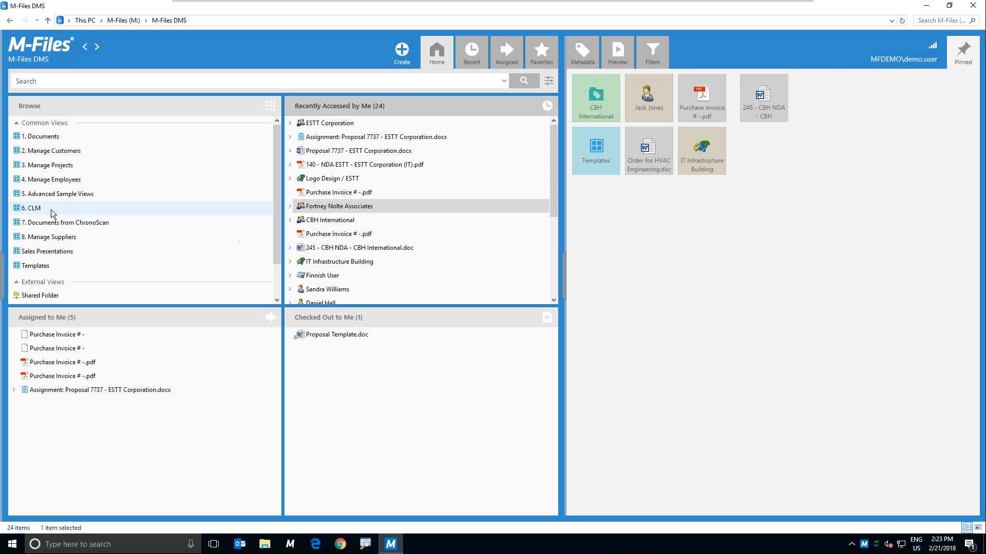
Step: Open the documents view By Customer, Project and Class, check the CBH International folder and return to the customer list
{"action": "left_click", "coordinate": [110, 82]}
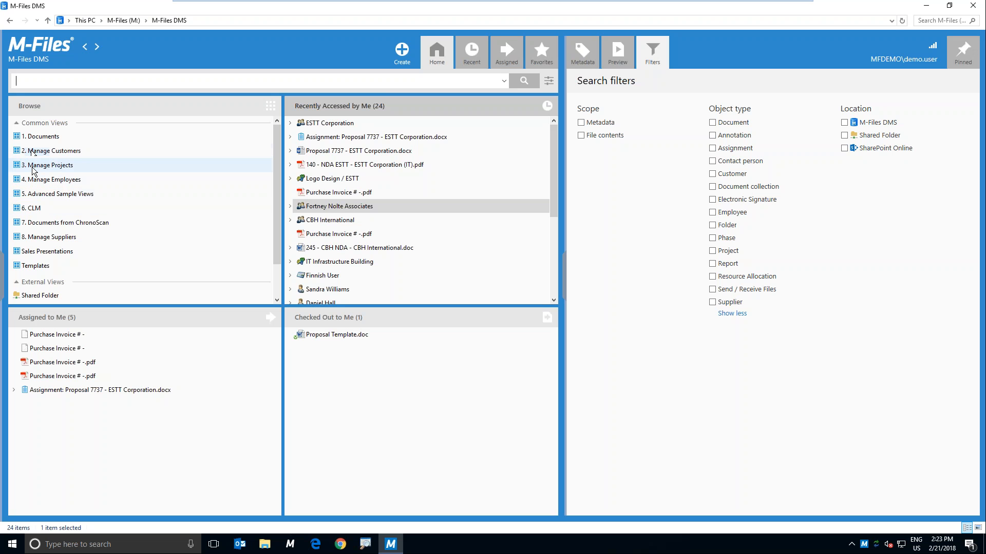
{"action": "left_click", "coordinate": [57, 137]}
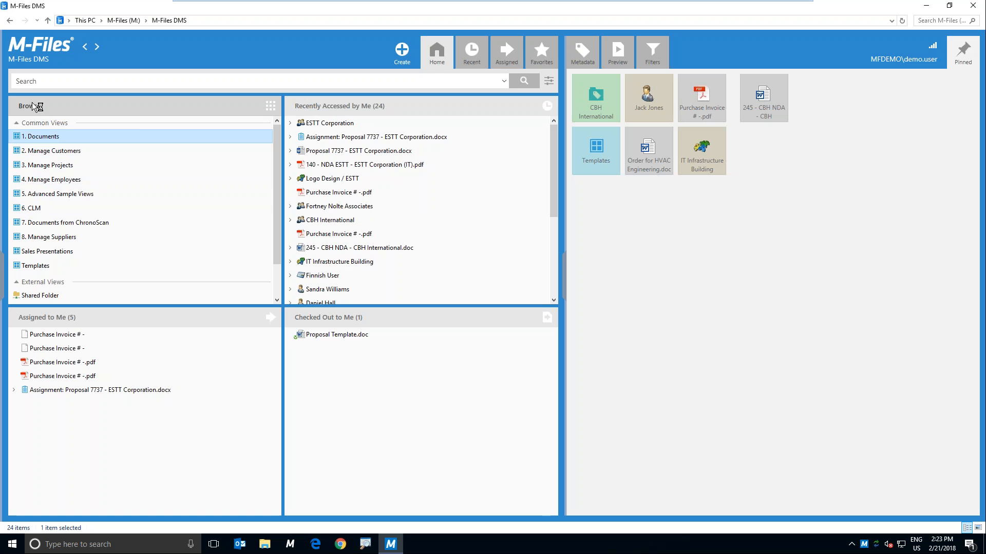
{"action": "double_click", "coordinate": [48, 138]}
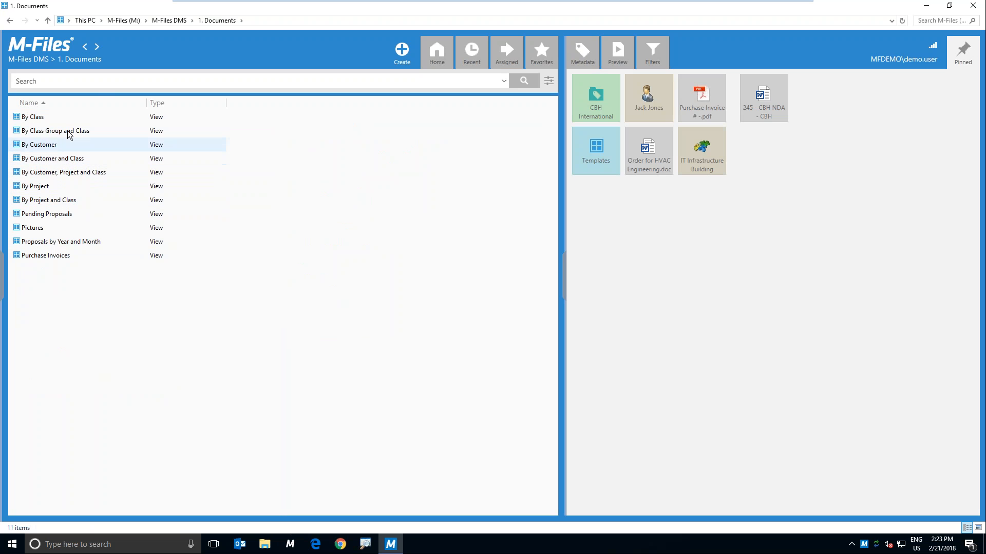
{"action": "left_click", "coordinate": [67, 173]}
{"action": "double_click", "coordinate": [66, 173]}
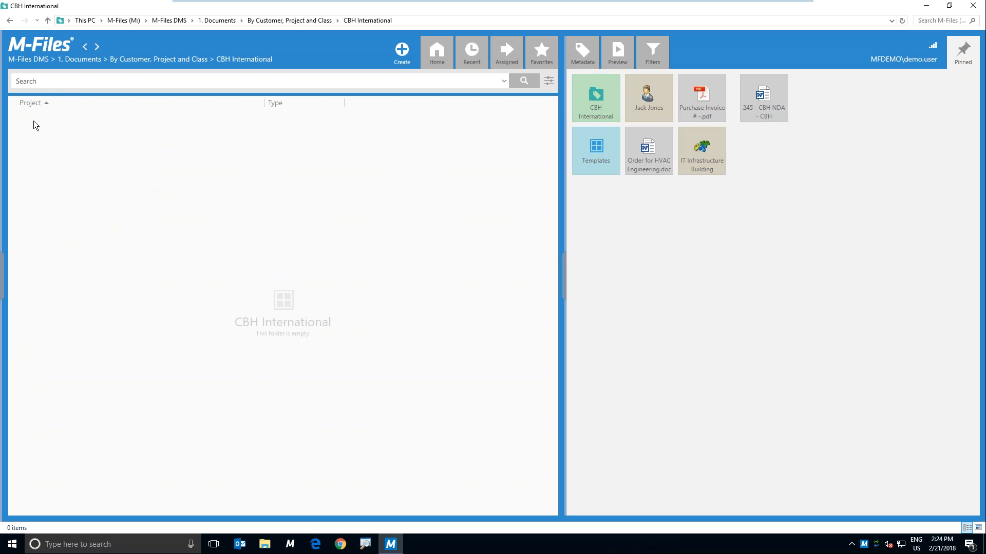
{"action": "left_click", "coordinate": [10, 21]}
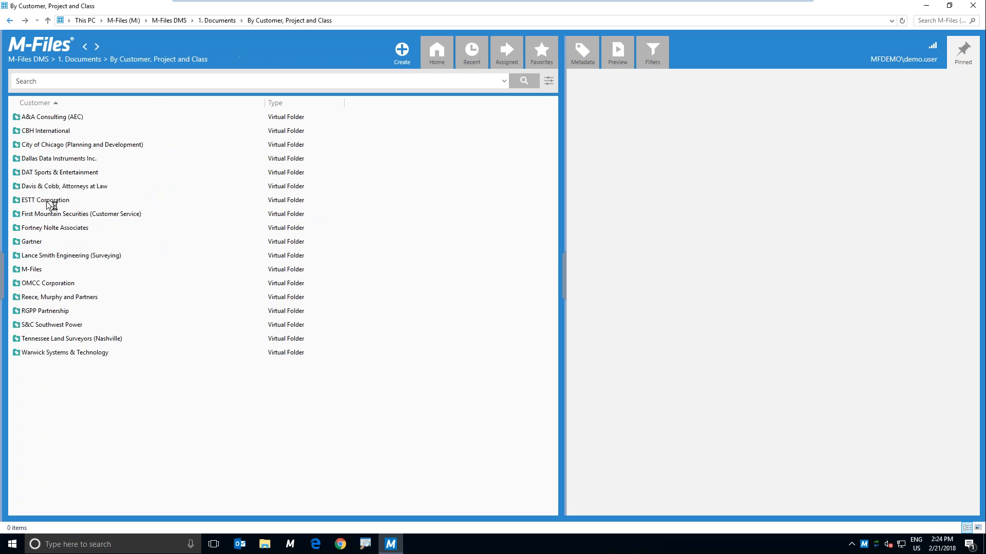
Step: Open ESTT Corporation's Logo Design / ESTT project folder and list the documents in its Proposal class
{"action": "double_click", "coordinate": [48, 201]}
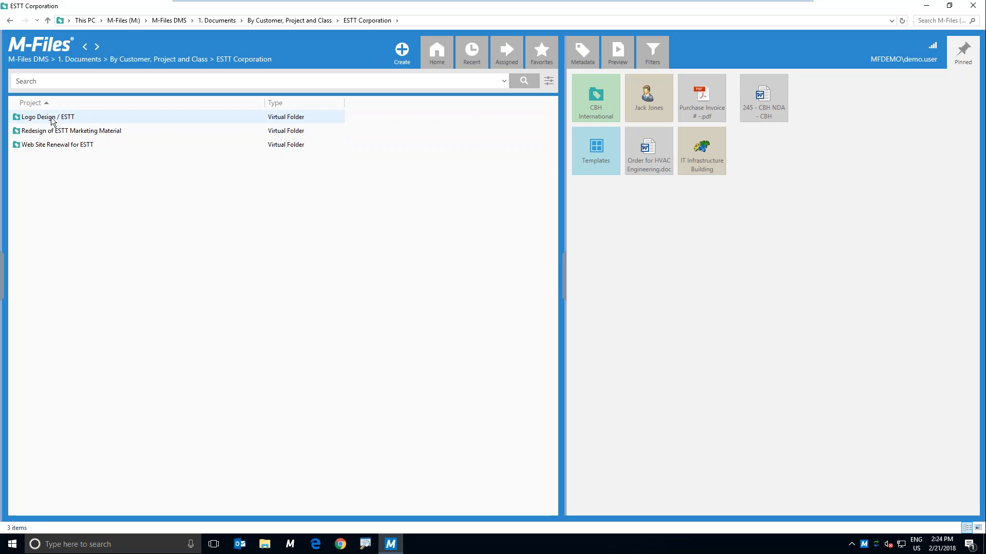
{"action": "left_click", "coordinate": [31, 119]}
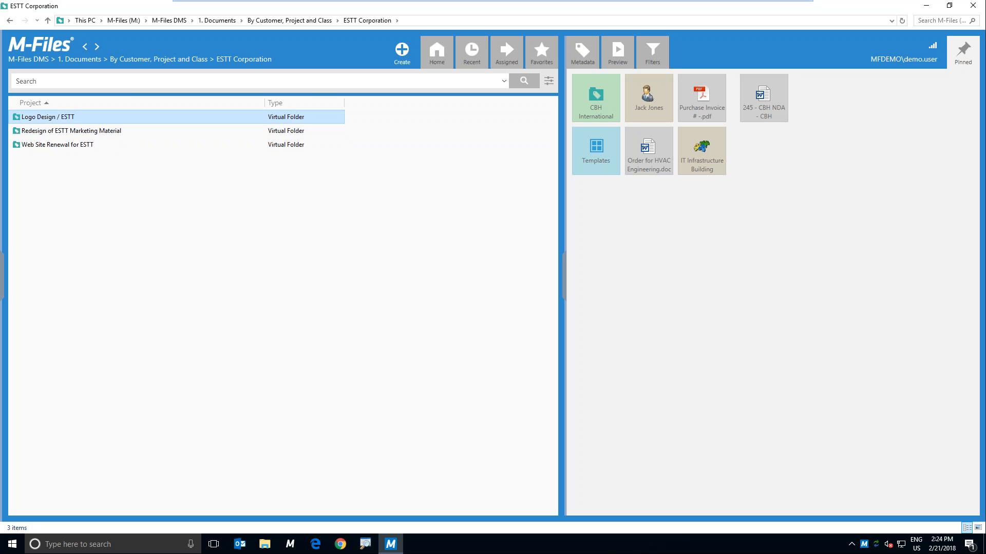
{"action": "key", "text": "Return"}
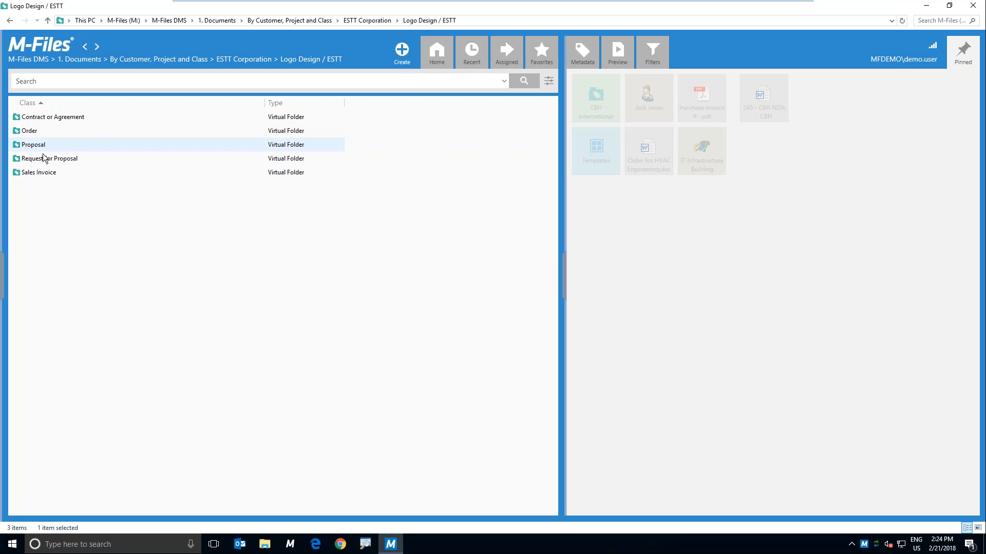
{"action": "double_click", "coordinate": [161, 148]}
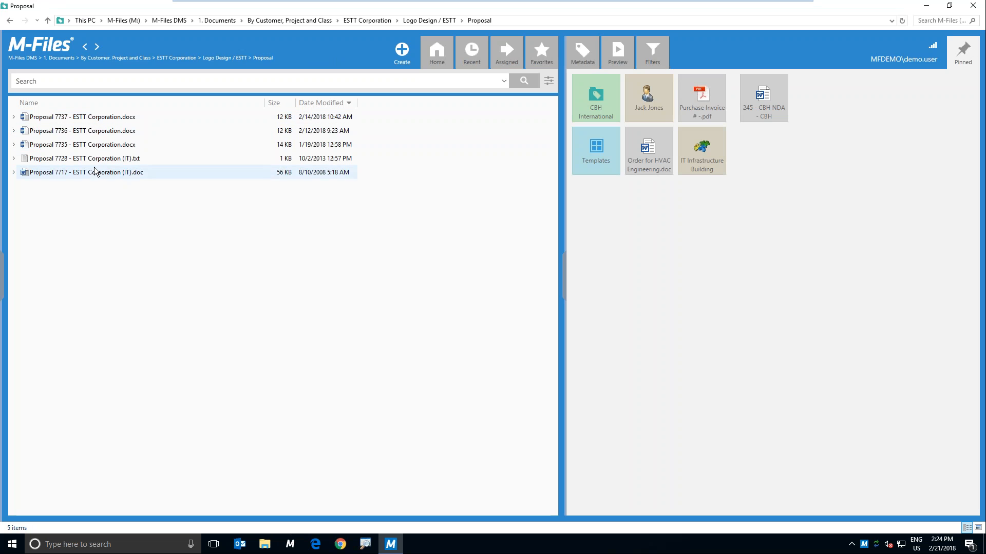
Step: Return to the 1. Documents view and list all of ESTT Corporation's documents through the By Customer view
{"action": "left_click", "coordinate": [9, 22]}
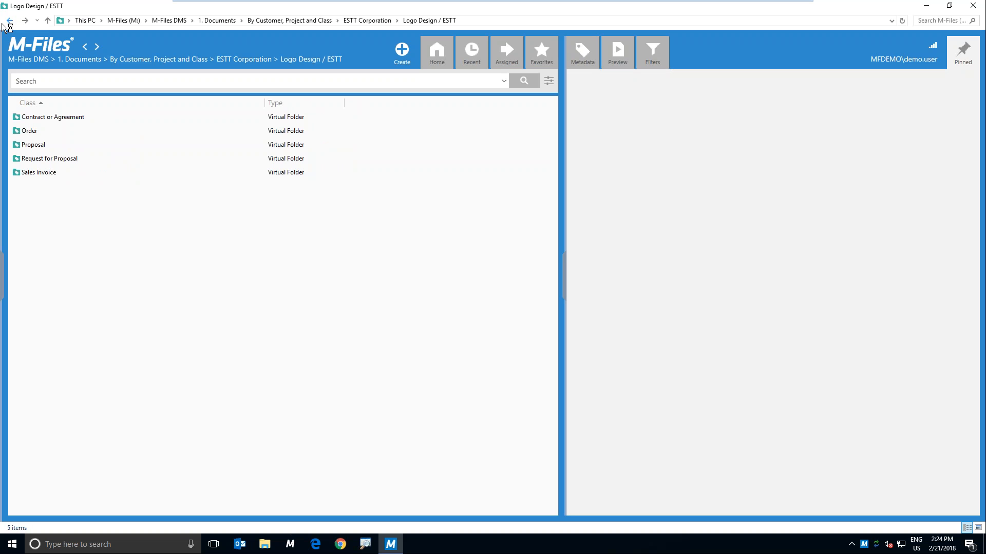
{"action": "left_click", "coordinate": [9, 21]}
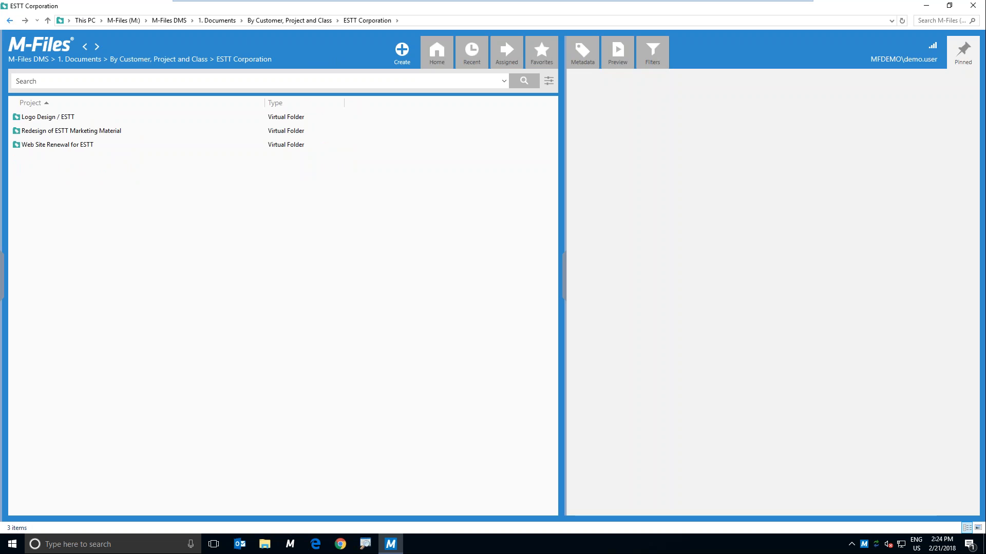
{"action": "left_click", "coordinate": [9, 21]}
{"action": "left_click", "coordinate": [10, 21]}
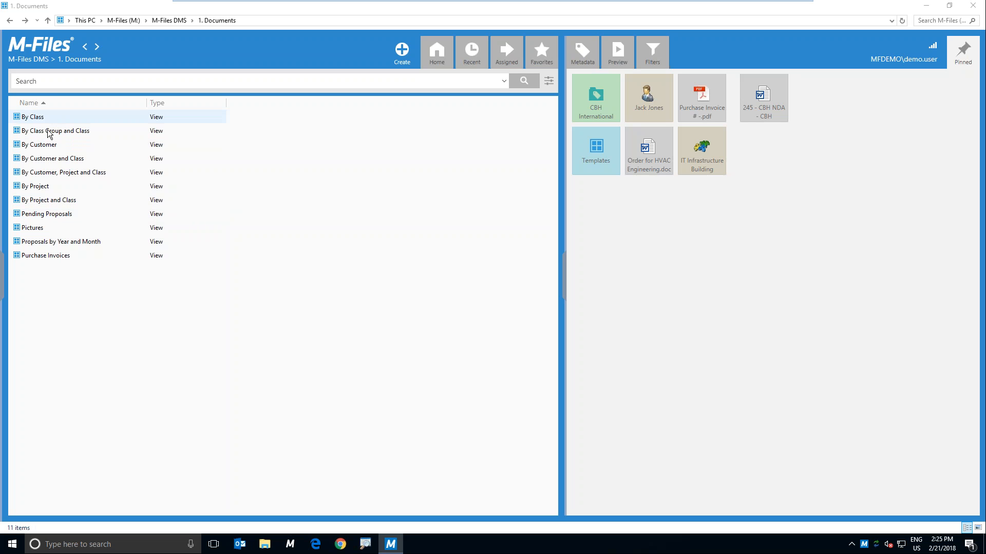
{"action": "left_click", "coordinate": [61, 80]}
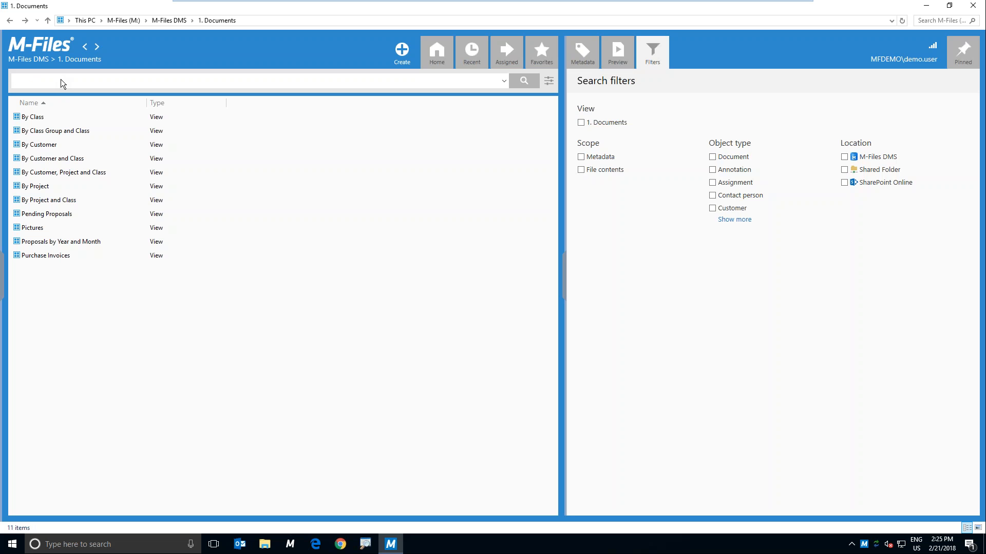
{"action": "left_click", "coordinate": [39, 43]}
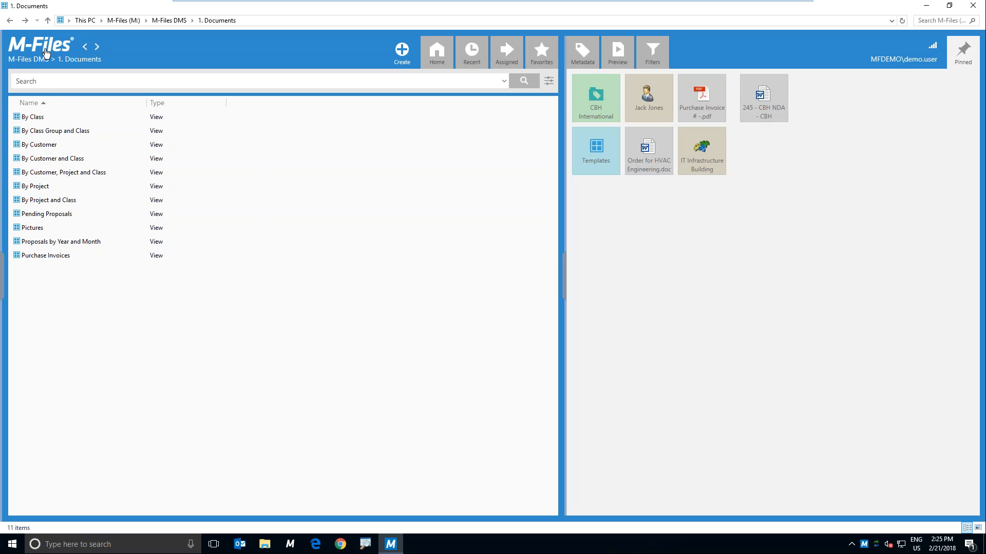
{"action": "double_click", "coordinate": [49, 147]}
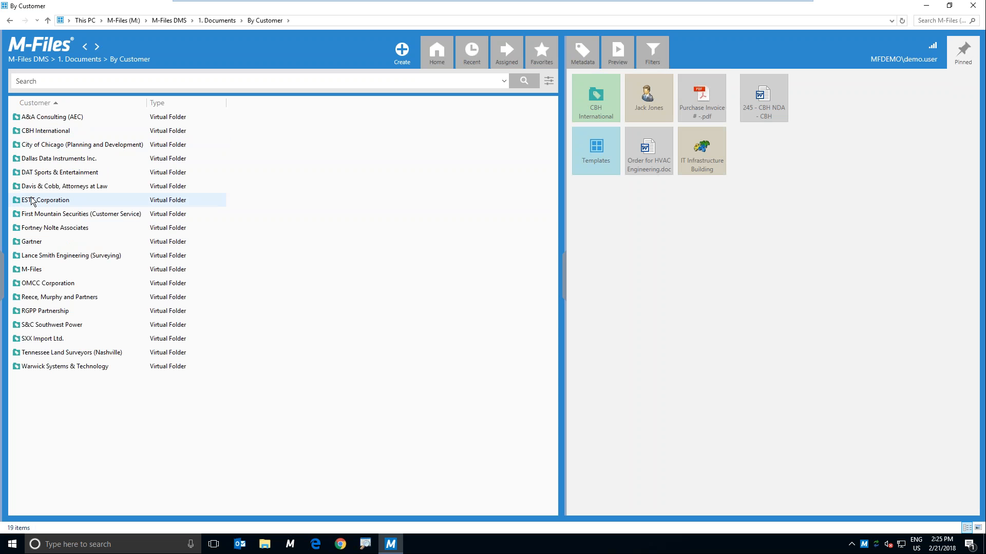
{"action": "left_click", "coordinate": [33, 201]}
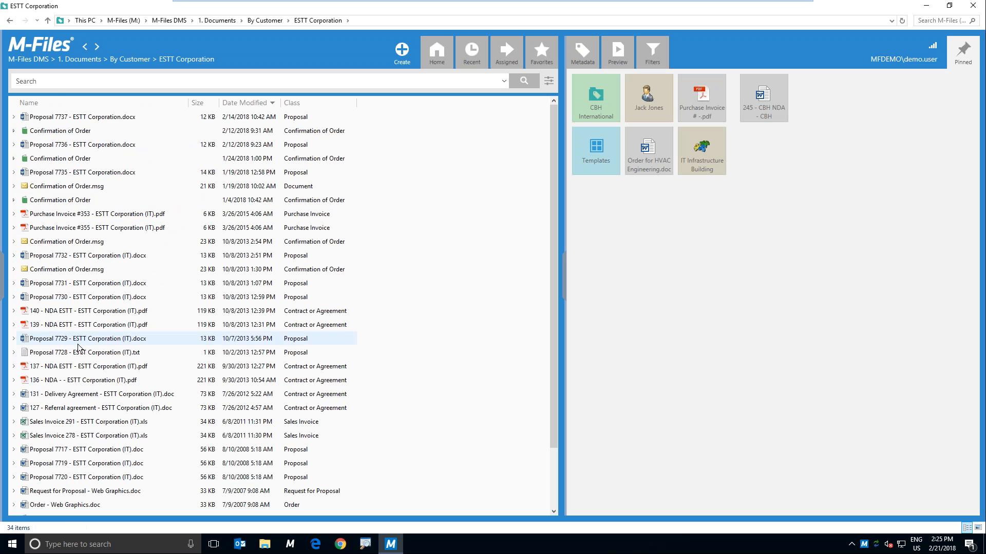
{"action": "right_click", "coordinate": [77, 343]}
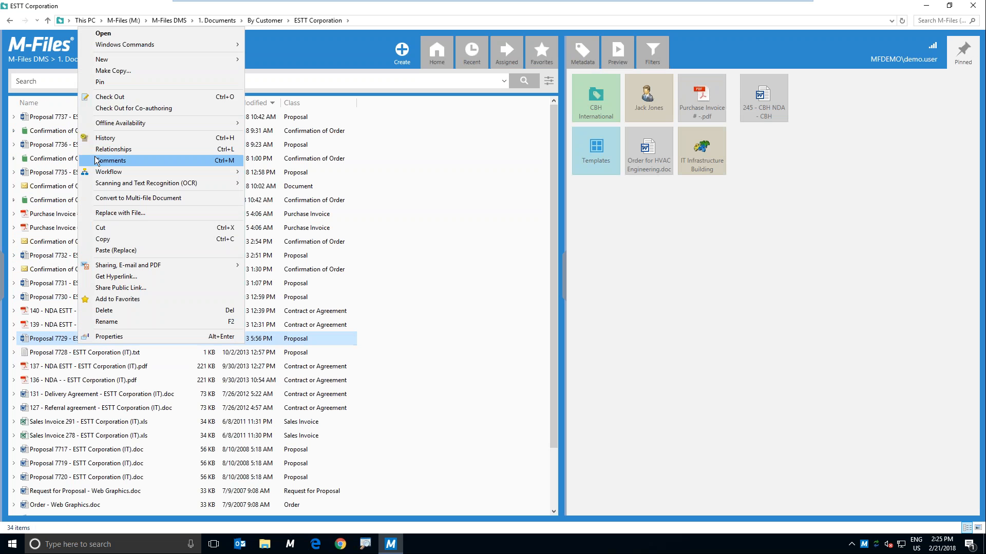
Step: Search the vault for "estt"
{"action": "left_click", "coordinate": [53, 81]}
{"action": "type", "text": "estt"}
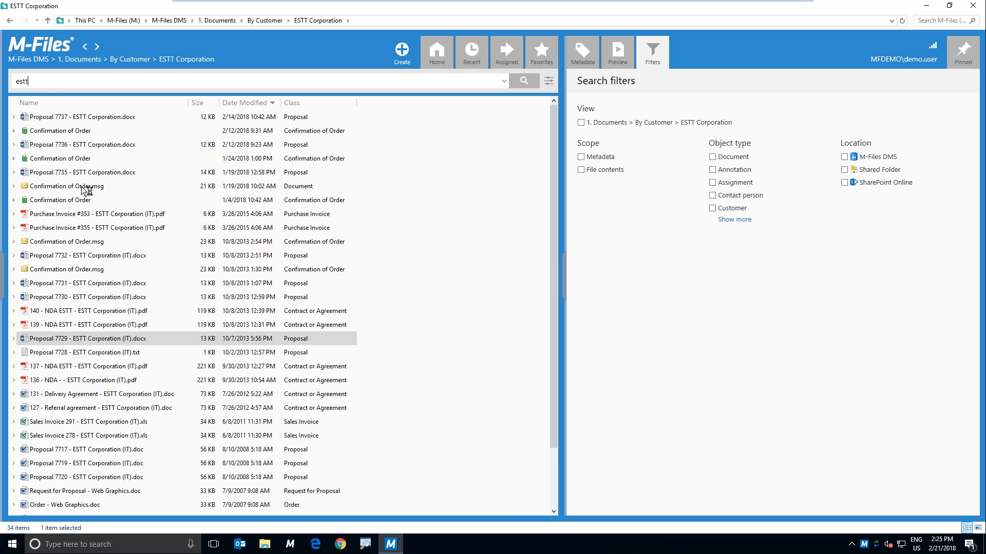
{"action": "key", "text": "Return"}
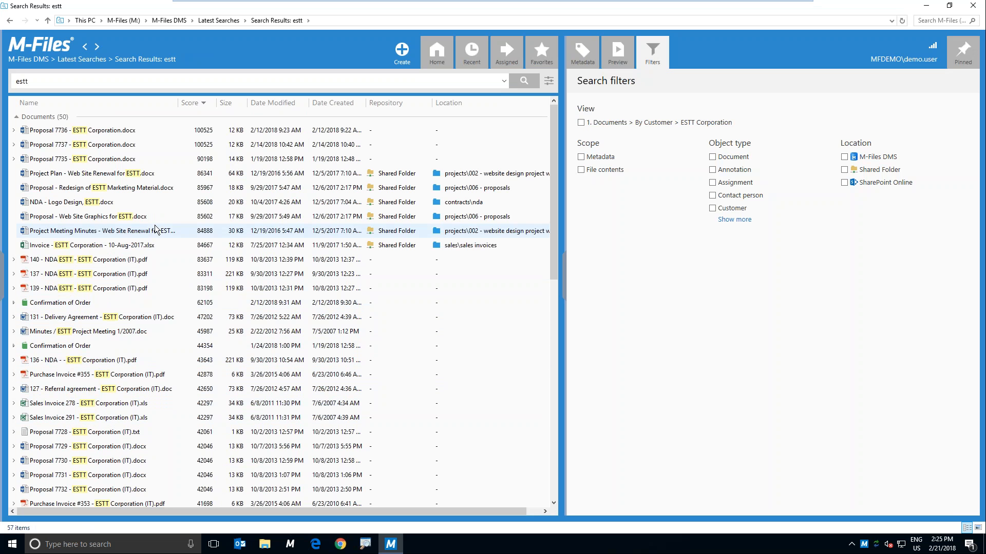
Step: Preview Proposal 7736 - ESTT Corporation from the search results and show its metadata
{"action": "left_click", "coordinate": [254, 131]}
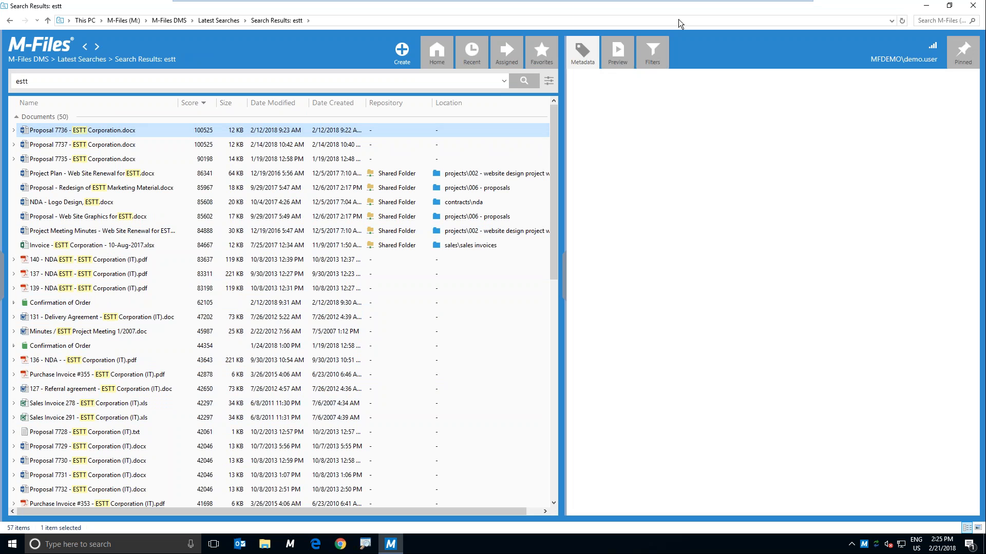
{"action": "left_click", "coordinate": [618, 51]}
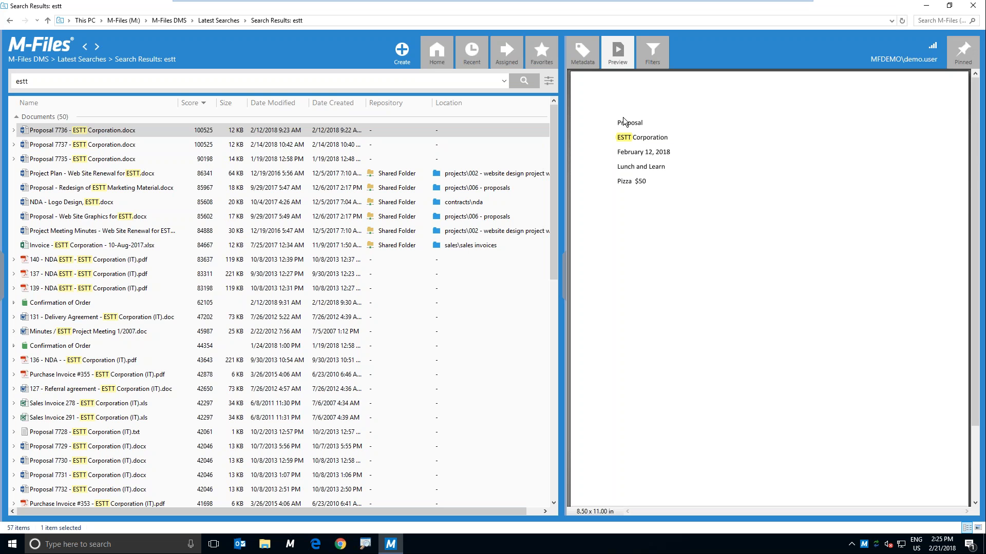
{"action": "left_click", "coordinate": [584, 57]}
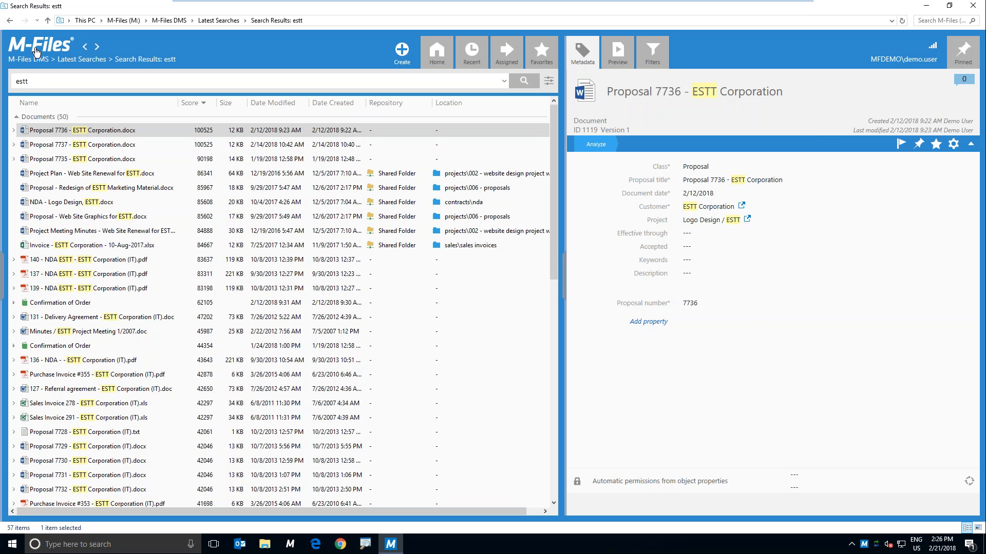
Step: Leave the search results, return to the vault home and open the documents view By Customer and Class
{"action": "left_click", "coordinate": [10, 21]}
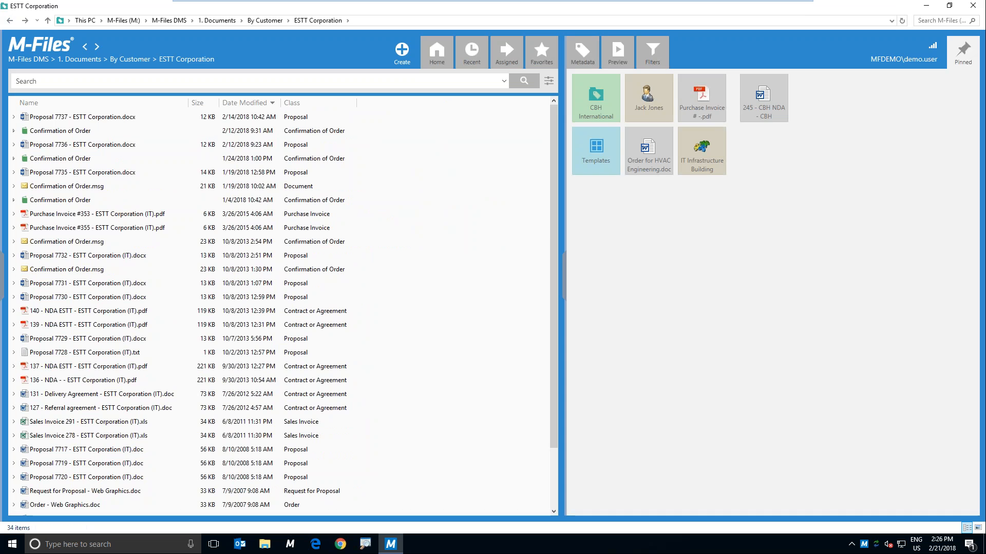
{"action": "left_click", "coordinate": [48, 60]}
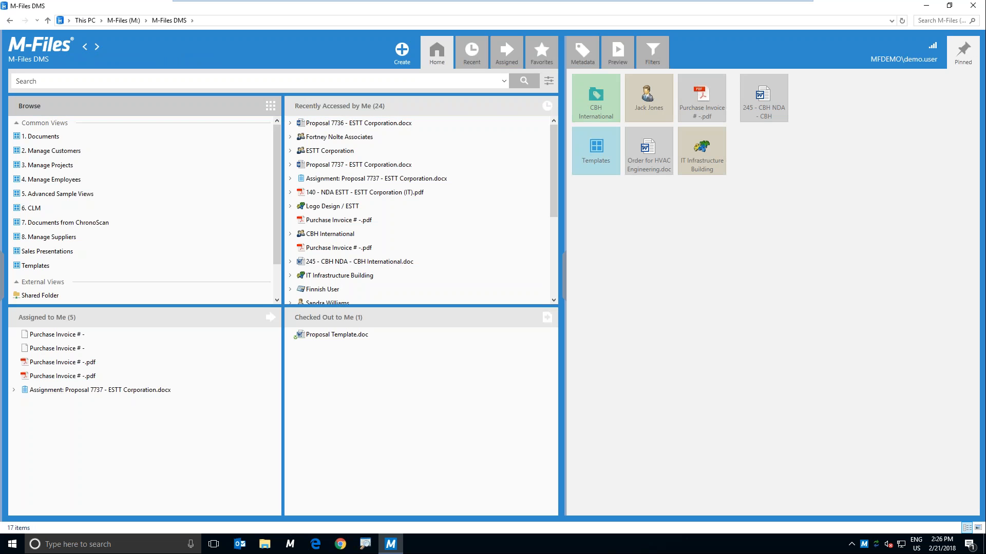
{"action": "left_click", "coordinate": [117, 140]}
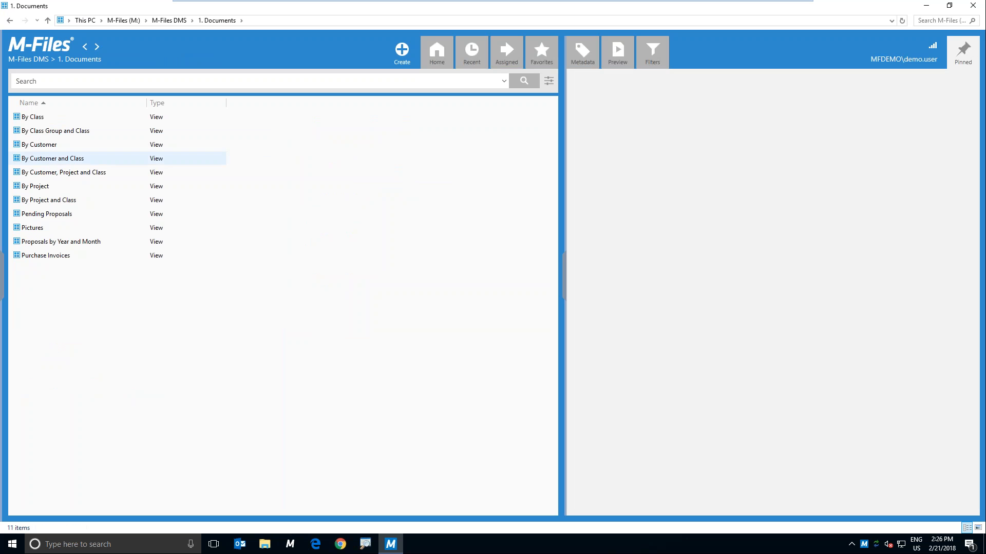
{"action": "left_click", "coordinate": [57, 158]}
{"action": "double_click", "coordinate": [35, 158]}
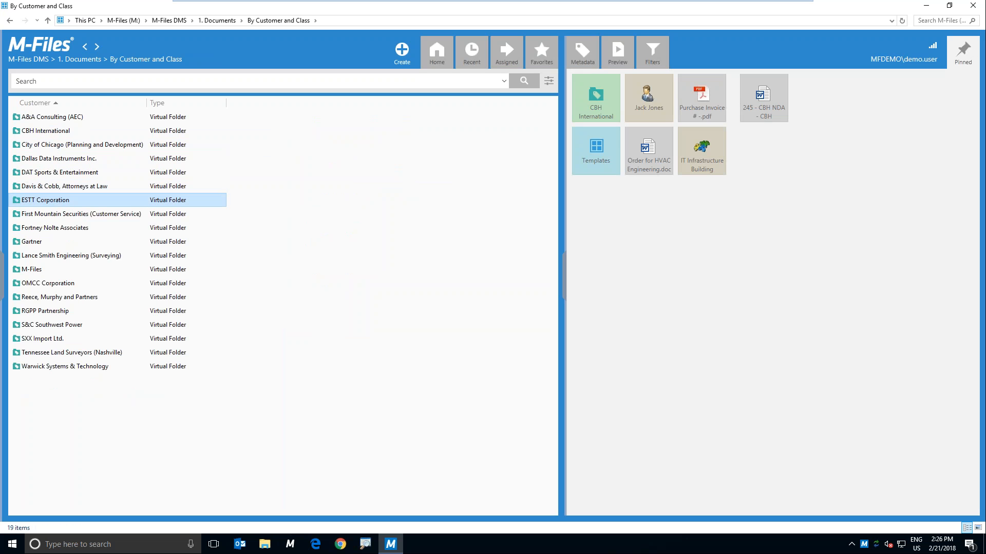
Step: Open ESTT Corporation's Contract or Agreement folder and view the metadata of the 140 - NDA ESTT document
{"action": "double_click", "coordinate": [58, 199]}
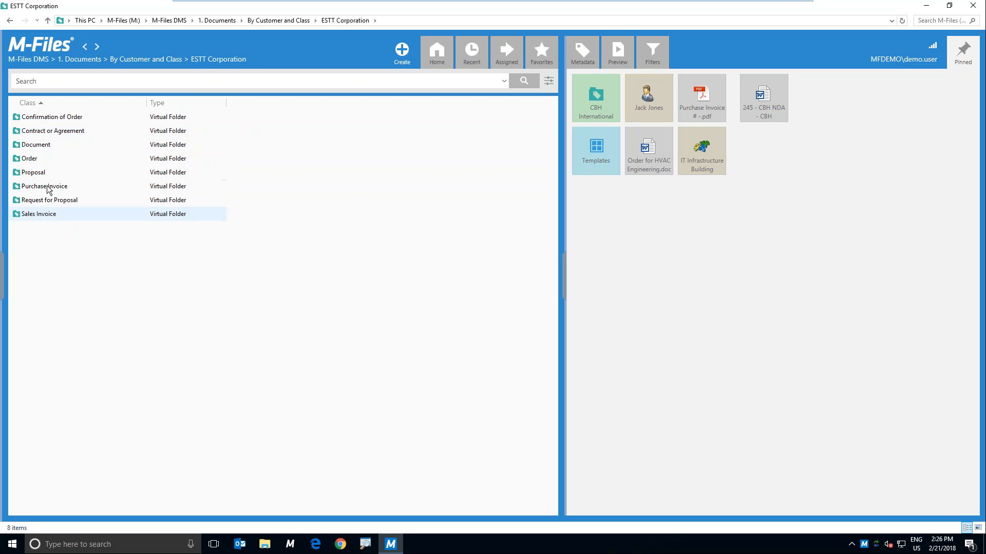
{"action": "left_click", "coordinate": [57, 131]}
{"action": "double_click", "coordinate": [193, 131]}
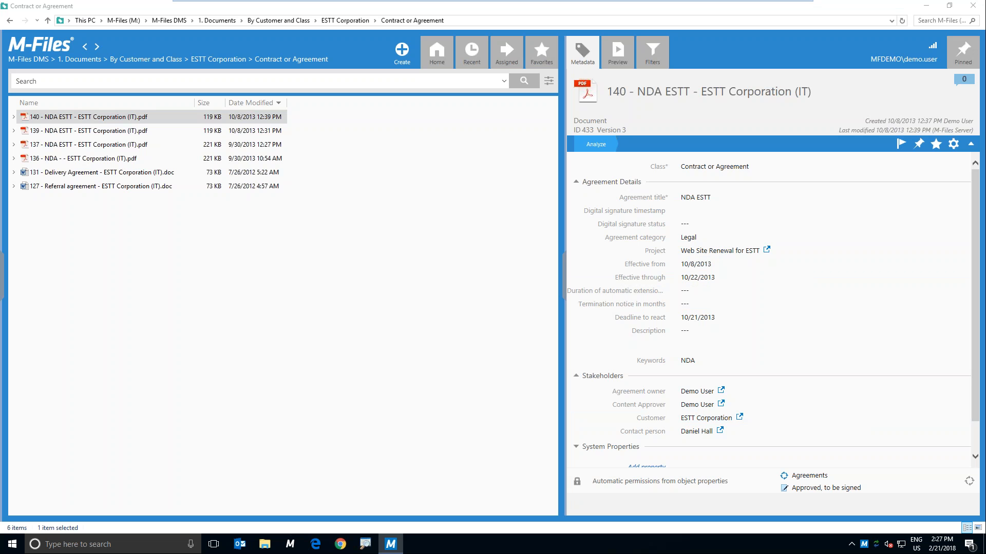
Step: Restore the vault window to a smaller size and open the desktop folder IML Docs in a non-maximized window
{"action": "left_click", "coordinate": [949, 5]}
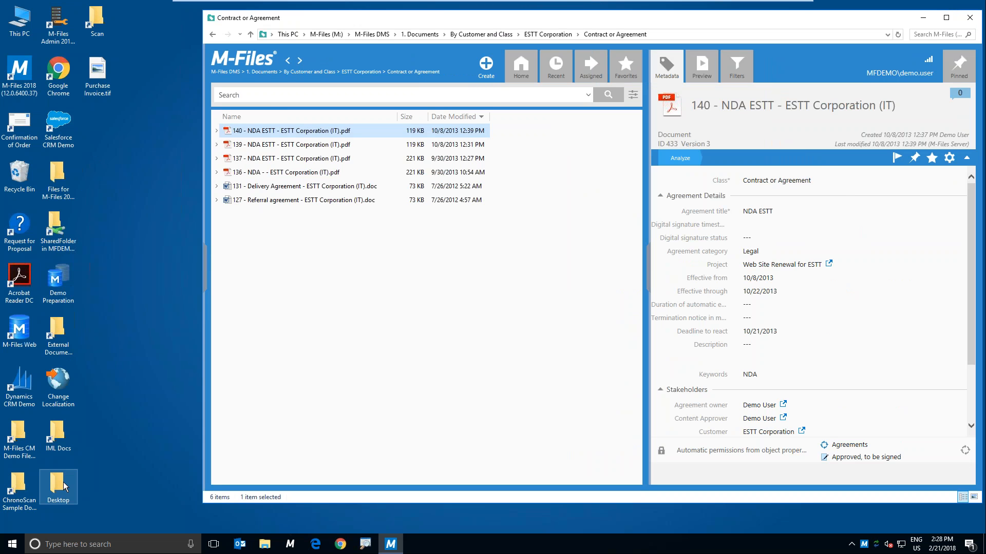
{"action": "double_click", "coordinate": [52, 440]}
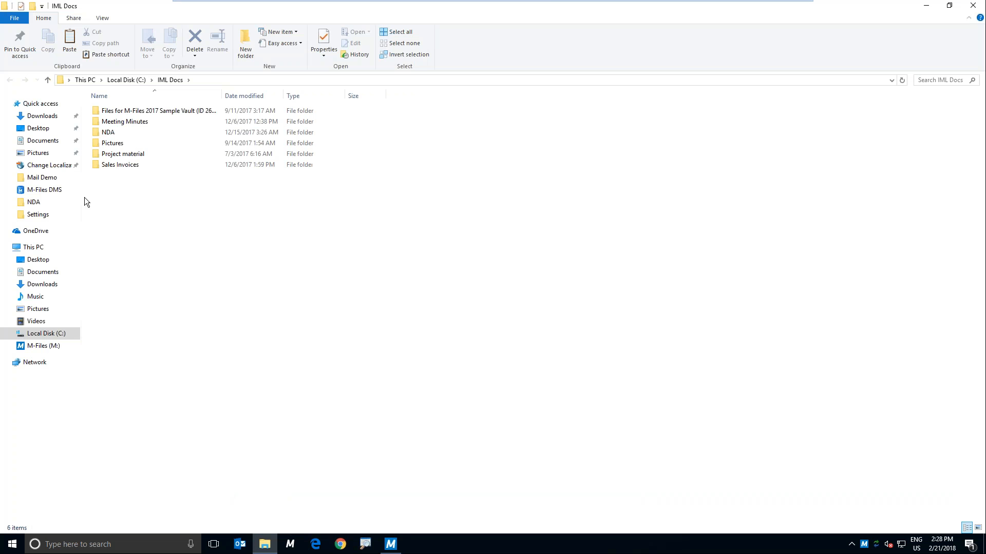
{"action": "left_click", "coordinate": [949, 6]}
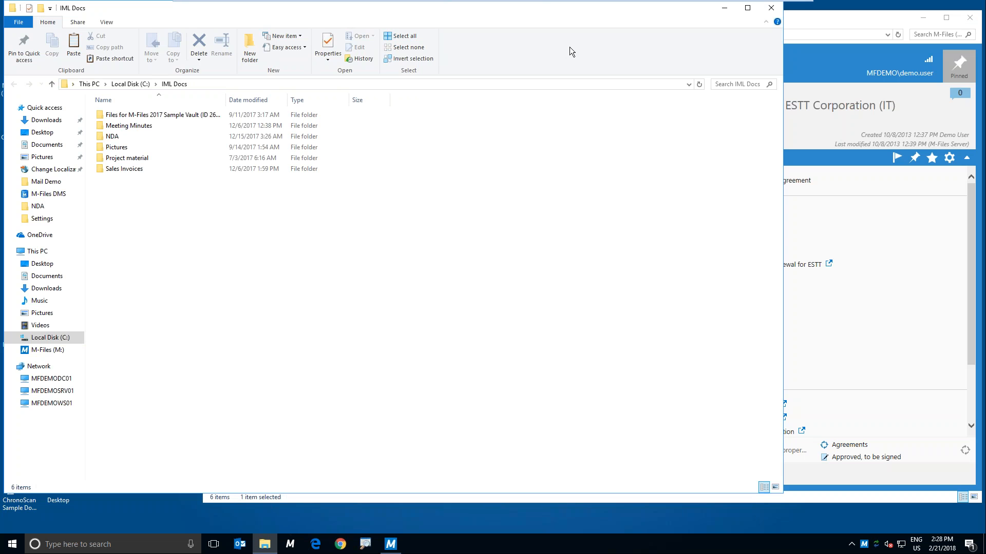
Step: Look through the Sales Invoices folder in IML Docs, and close the folder window
{"action": "mouse_move", "coordinate": [572, 13]}
{"action": "left_mouse_down"}
{"action": "mouse_move", "coordinate": [733, 38]}
{"action": "mouse_move", "coordinate": [568, 18]}
{"action": "left_mouse_up"}
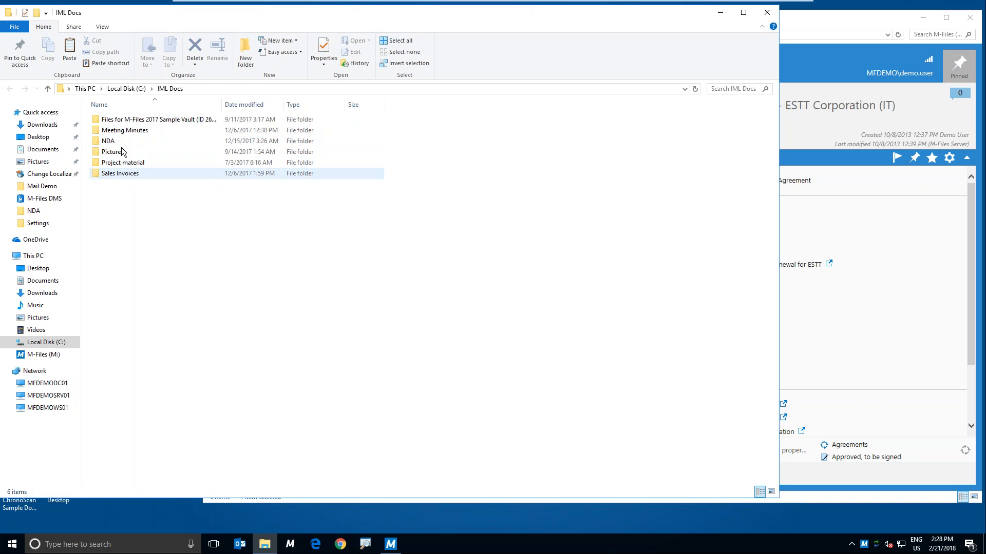
{"action": "double_click", "coordinate": [122, 177]}
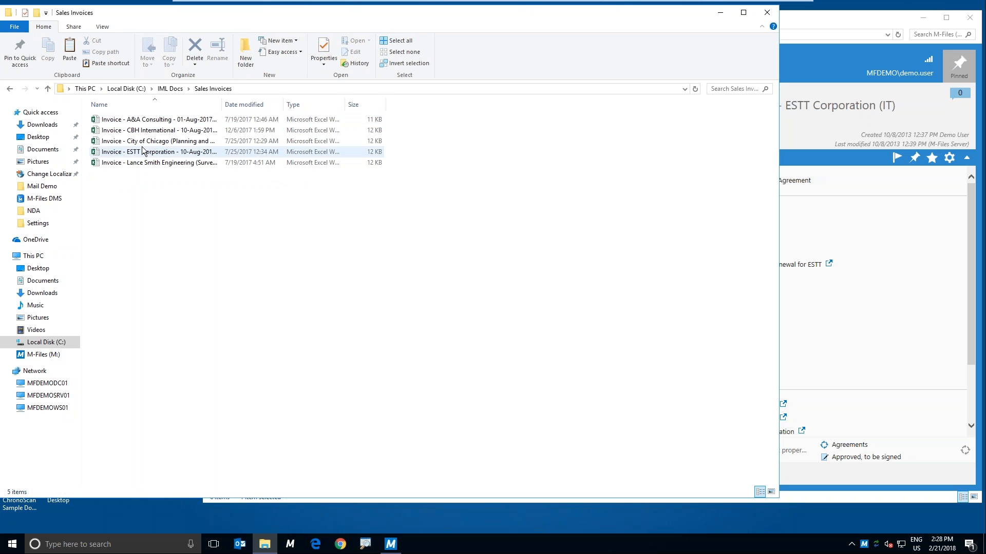
{"action": "left_click", "coordinate": [766, 13]}
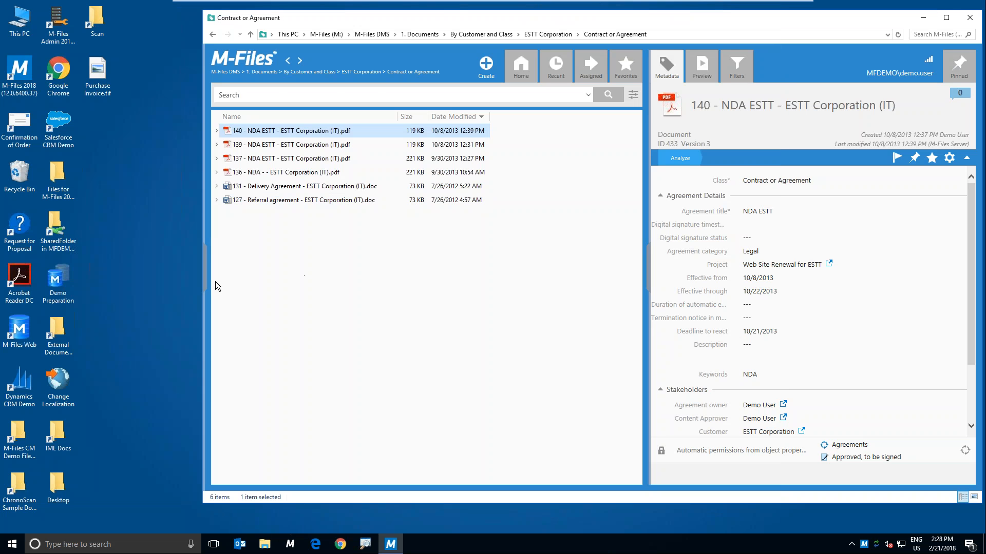
Step: Look at the files in the M-Files CM Demo Files desktop folder, and close its window
{"action": "double_click", "coordinate": [14, 444]}
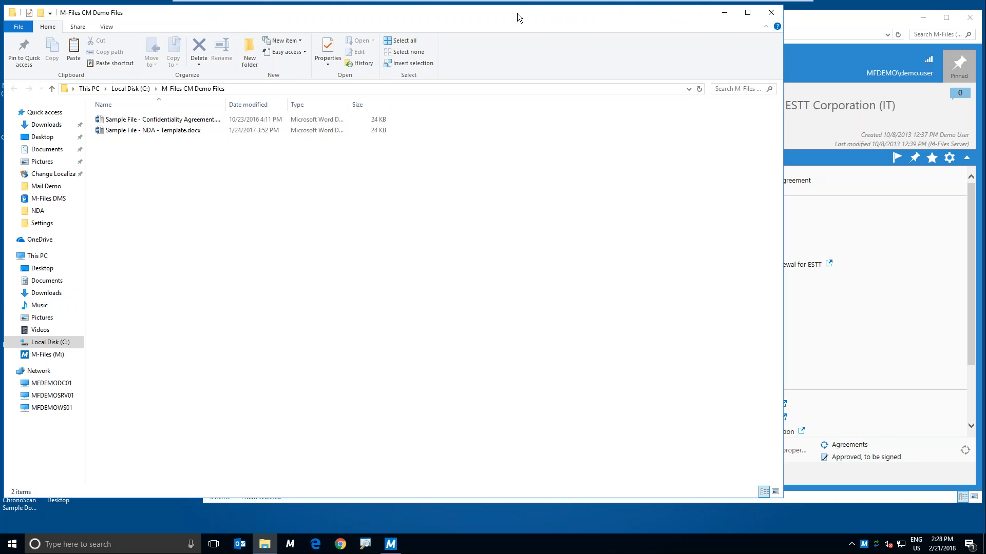
{"action": "mouse_move", "coordinate": [777, 10]}
{"action": "left_click_drag", "start_coordinate": [321, 9], "coordinate": [334, 36]}
{"action": "left_click", "coordinate": [783, 40]}
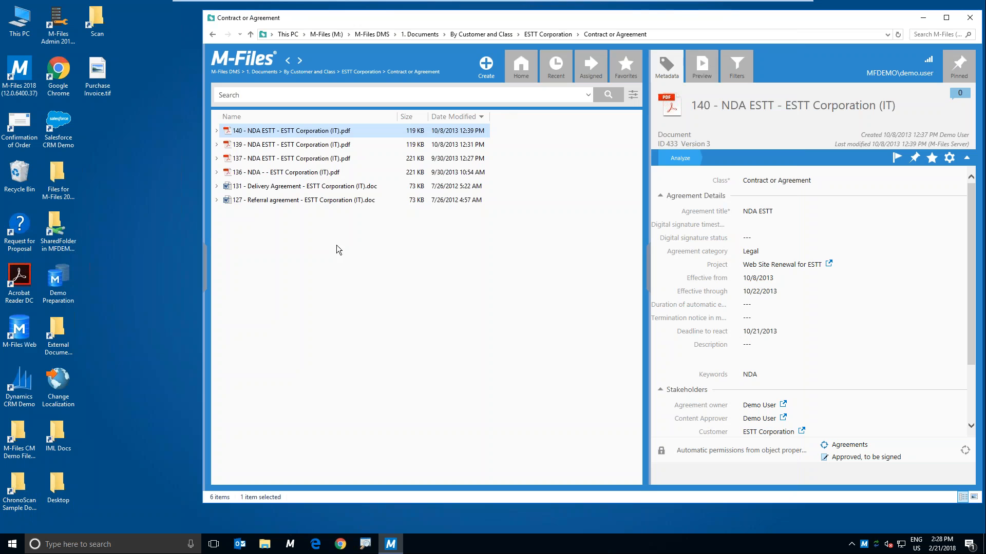
Step: Reopen IML Docs beside the vault's file list, check the Project material folder and return to IML Docs
{"action": "double_click", "coordinate": [55, 436]}
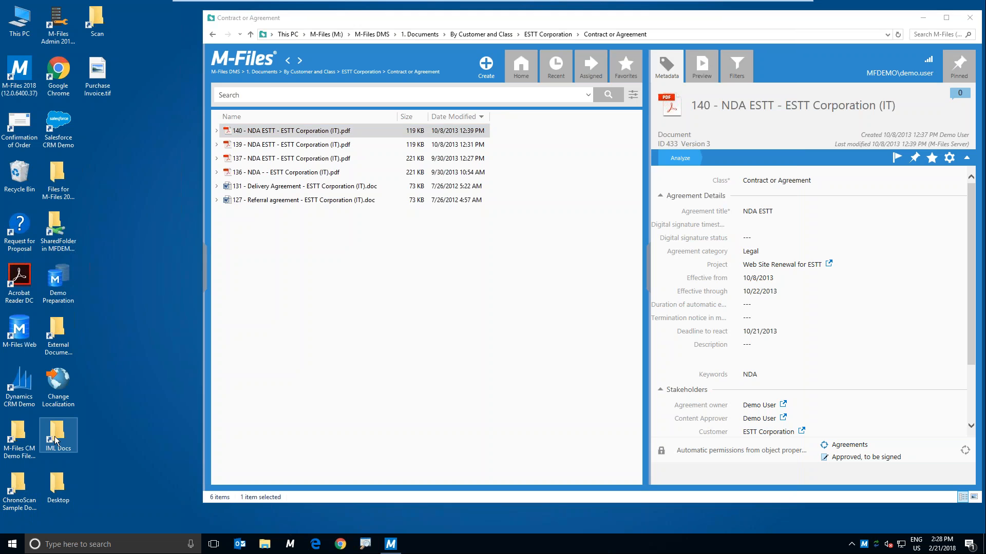
{"action": "left_click_drag", "start_coordinate": [123, 39], "coordinate": [985, 51]}
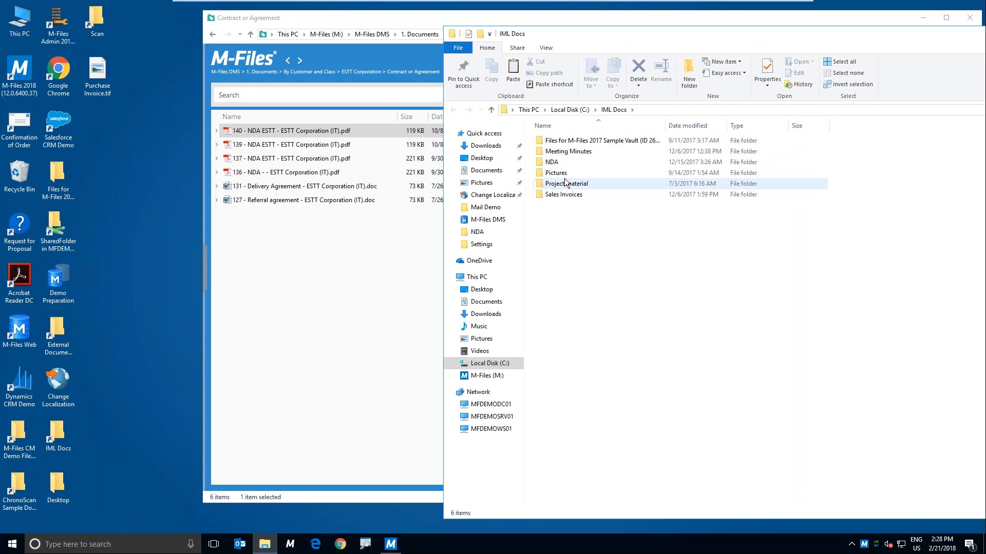
{"action": "double_click", "coordinate": [566, 183]}
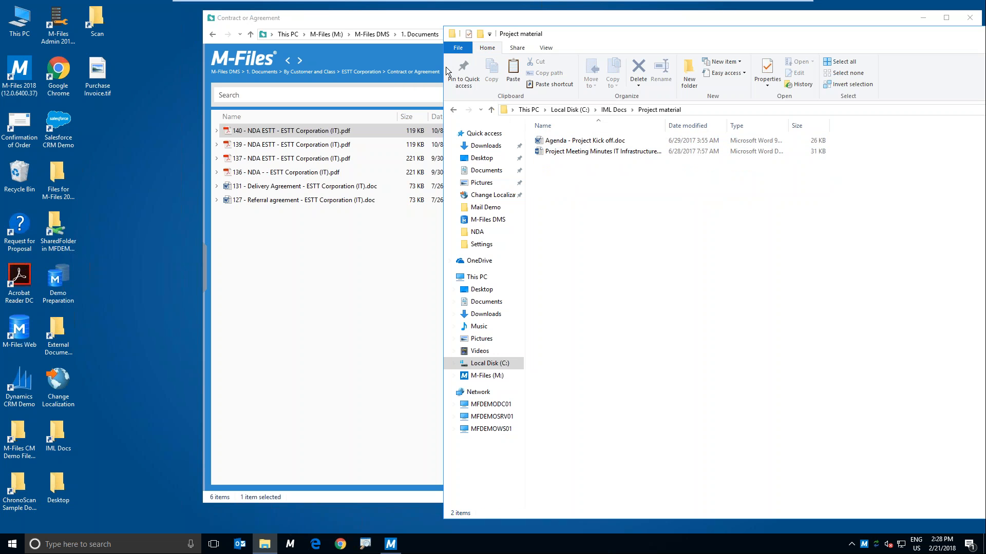
{"action": "left_click", "coordinate": [453, 110]}
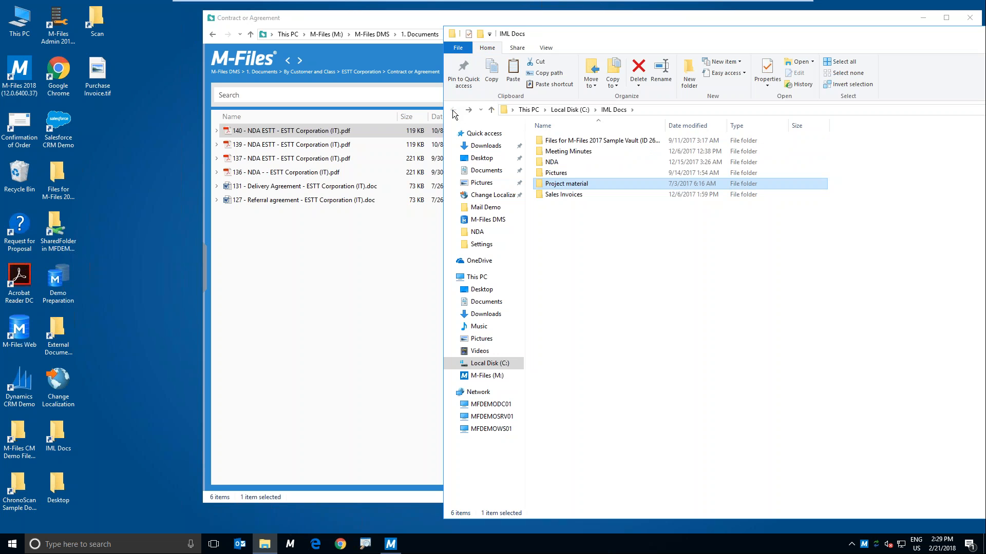
Step: Bring NDA - IT Infrastructure Building.docx from the NDA folder into the vault as a new document
{"action": "left_click", "coordinate": [561, 162]}
{"action": "double_click", "coordinate": [560, 162]}
{"action": "left_click_drag", "start_coordinate": [563, 141], "coordinate": [337, 352]}
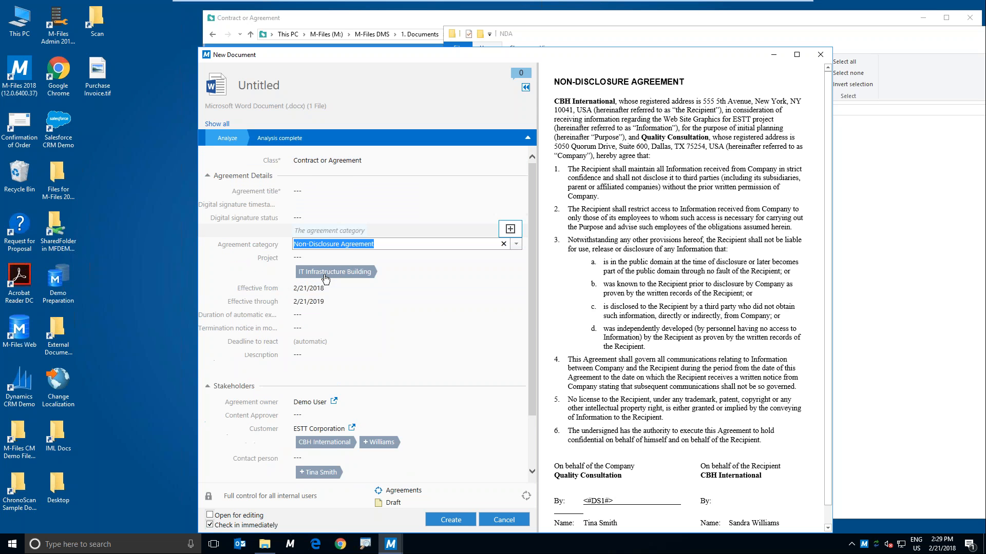
Step: Set the new document's project to IT Infrastructure Building with contact auto-fill, and add CBH International as a customer
{"action": "left_click", "coordinate": [313, 260]}
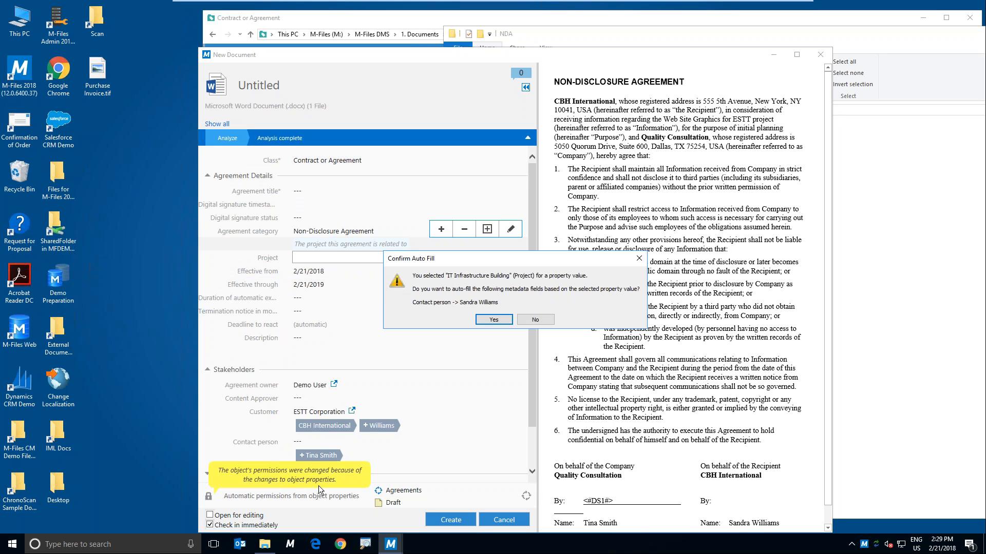
{"action": "left_click", "coordinate": [494, 319]}
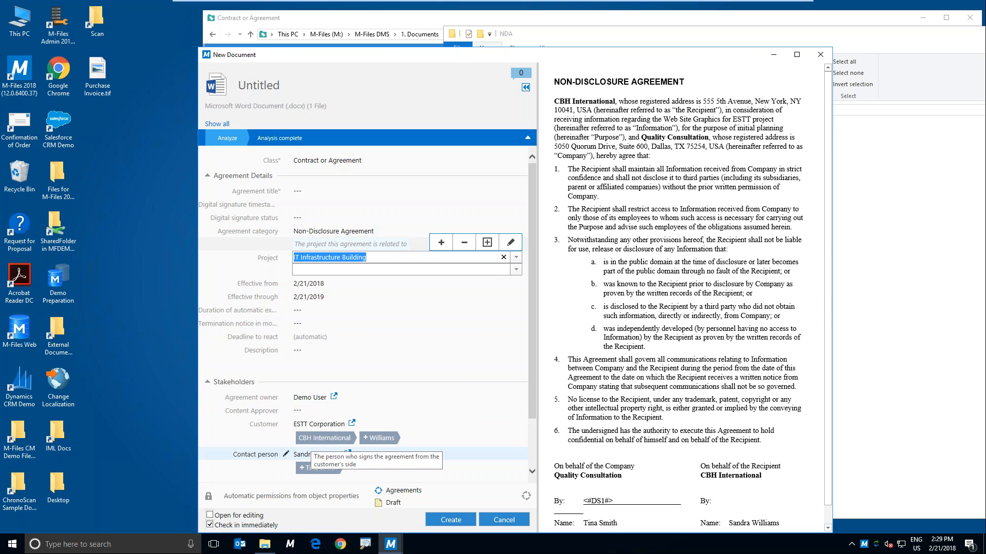
{"action": "left_click", "coordinate": [324, 438]}
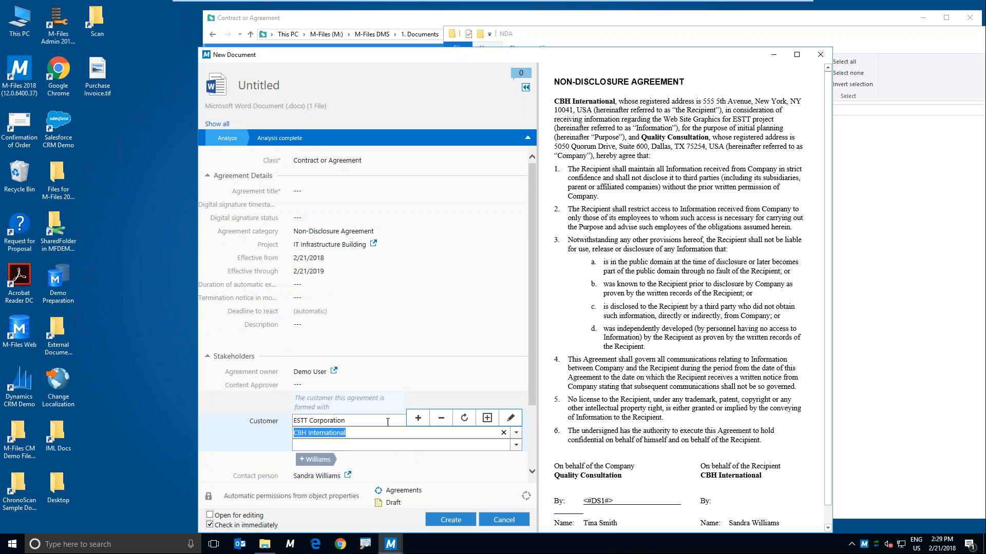
Step: Try to add the suggested second contact person, declining to create a new list value
{"action": "left_click_drag", "start_coordinate": [532, 297], "coordinate": [535, 368]}
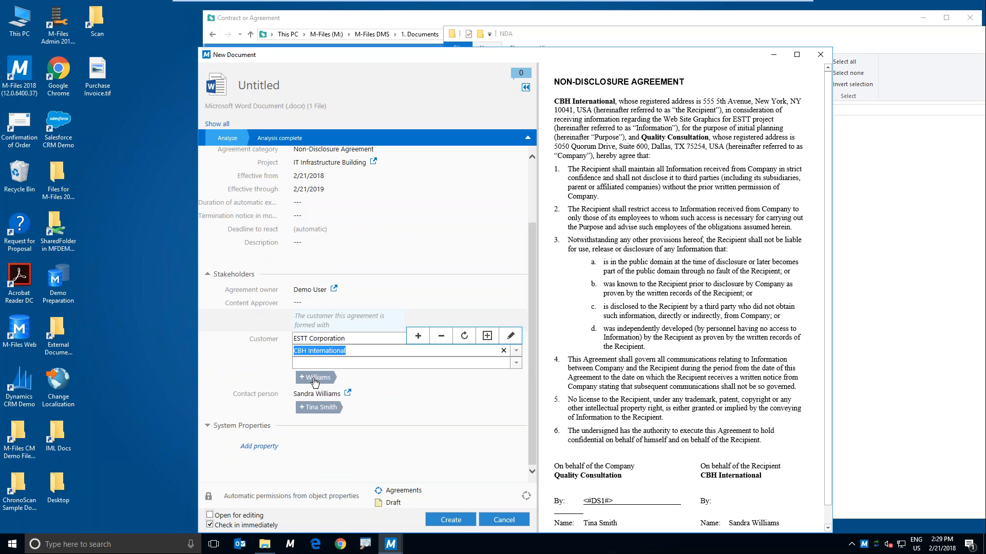
{"action": "left_click", "coordinate": [313, 409]}
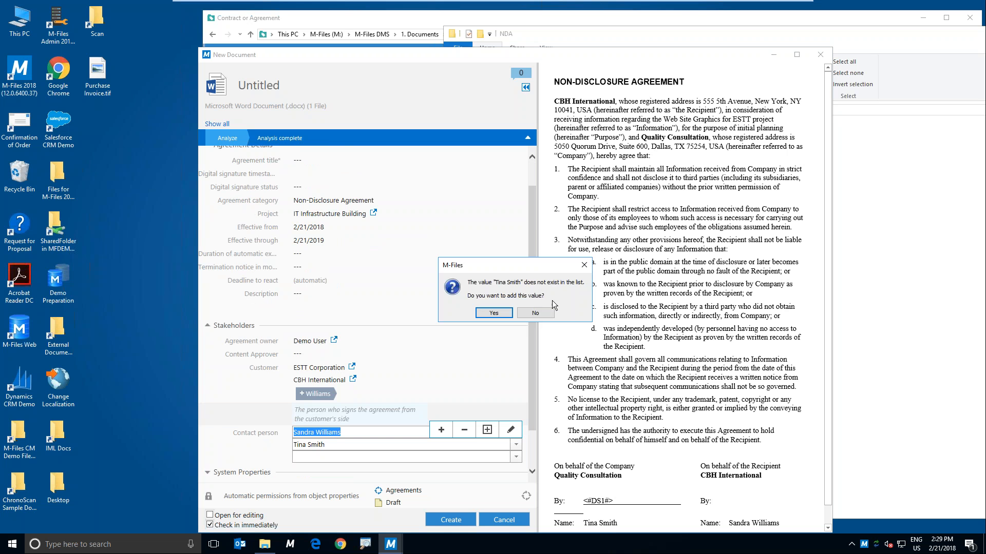
{"action": "left_click", "coordinate": [548, 315]}
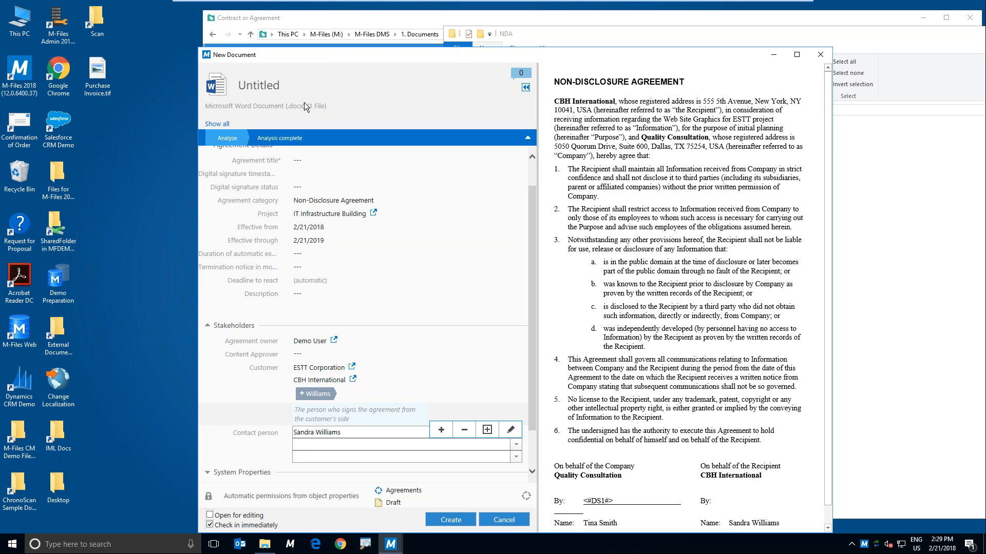
Step: Review the new agreement's metadata card, and cancel the document by discarding the changes
{"action": "left_click_drag", "start_coordinate": [338, 54], "coordinate": [299, 30]}
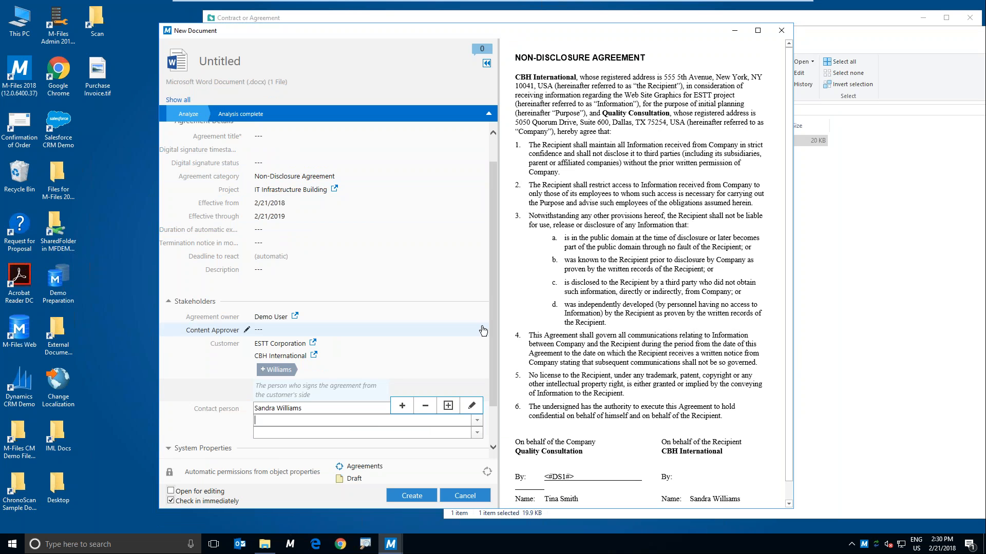
{"action": "left_click_drag", "start_coordinate": [492, 326], "coordinate": [494, 370]}
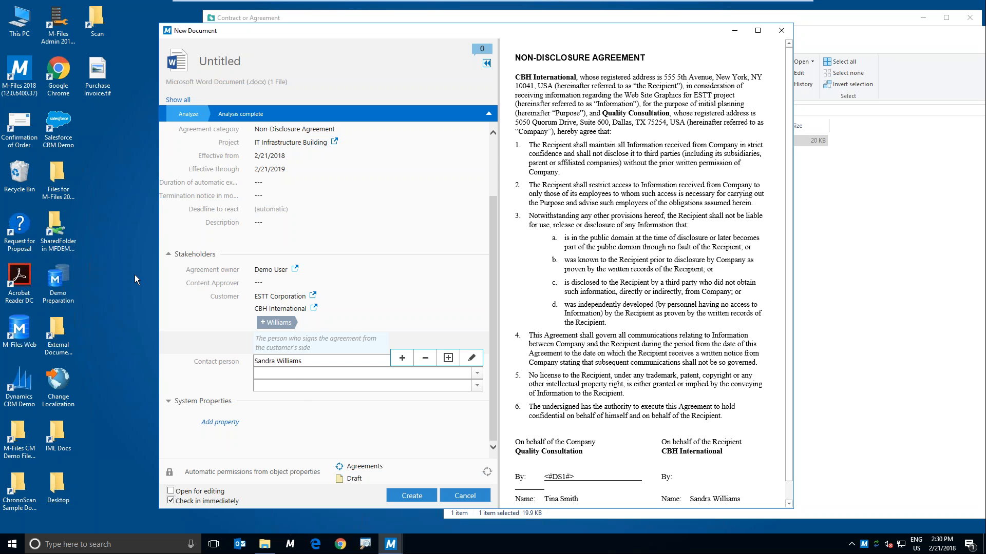
{"action": "scroll", "coordinate": [324, 291], "scroll_direction": "up", "scroll_amount": 3}
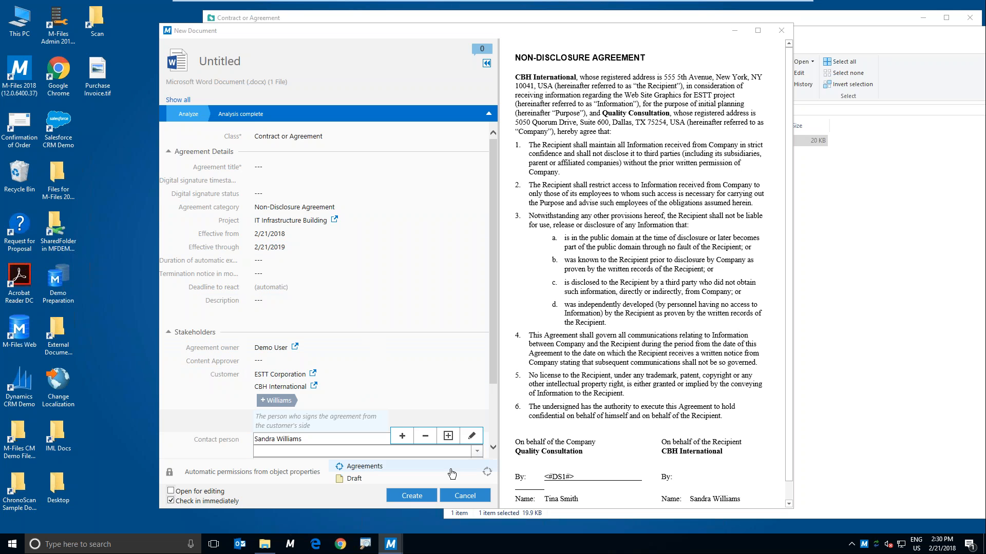
{"action": "left_click", "coordinate": [468, 496]}
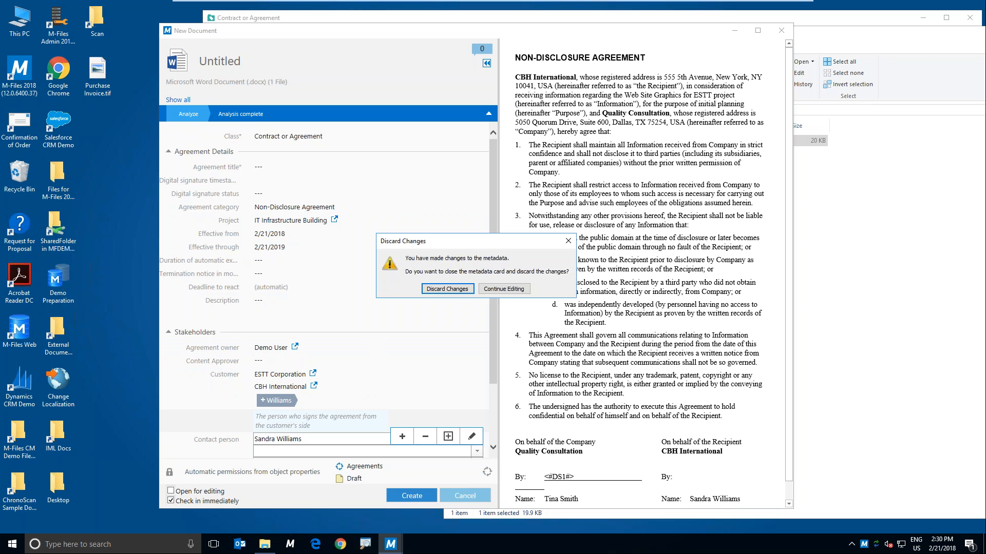
{"action": "left_click", "coordinate": [437, 291]}
Step: Close the NDA folder window, reposition the vault window and return to the vault home
{"action": "left_click_drag", "start_coordinate": [647, 37], "coordinate": [251, 27]}
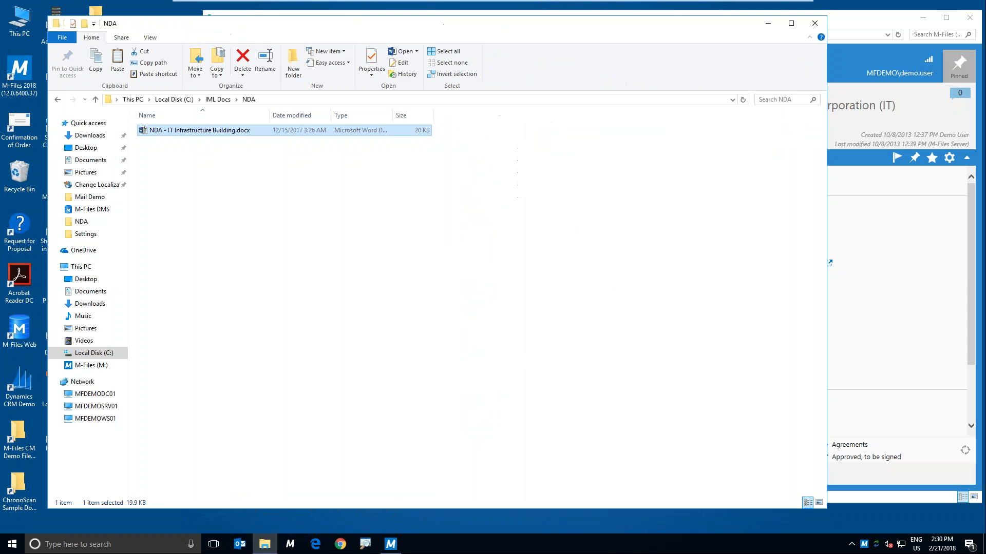
{"action": "left_click", "coordinate": [815, 23]}
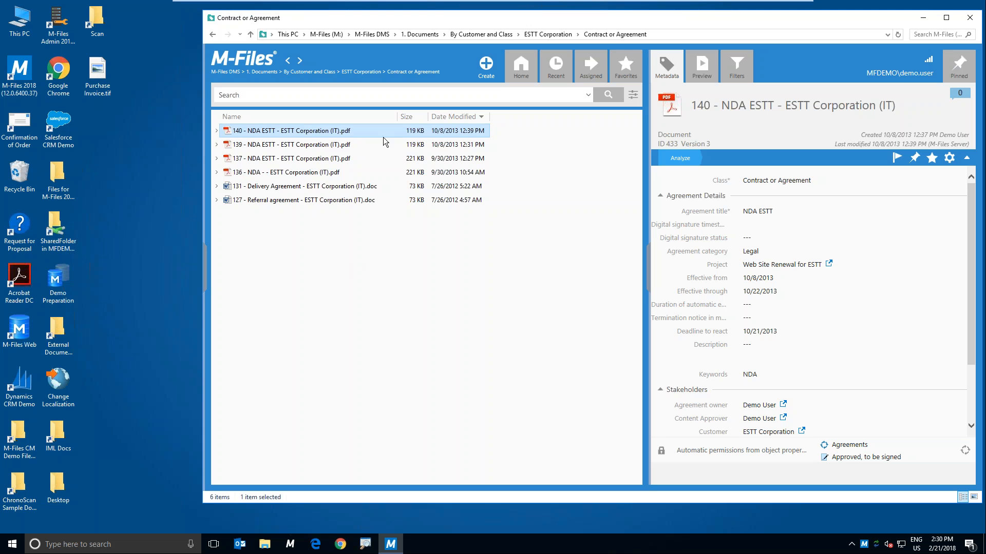
{"action": "left_click_drag", "start_coordinate": [399, 25], "coordinate": [317, 35]}
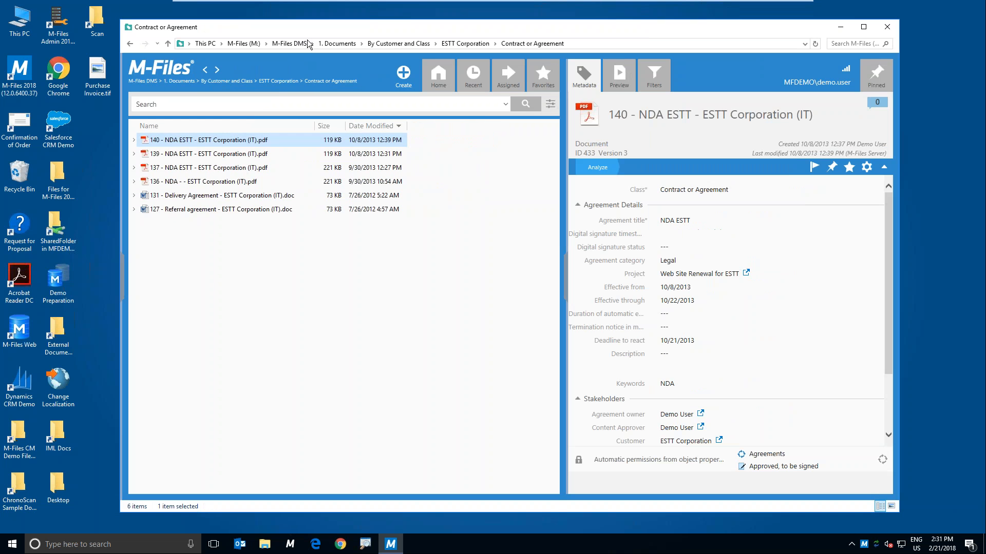
{"action": "left_click", "coordinate": [192, 96]}
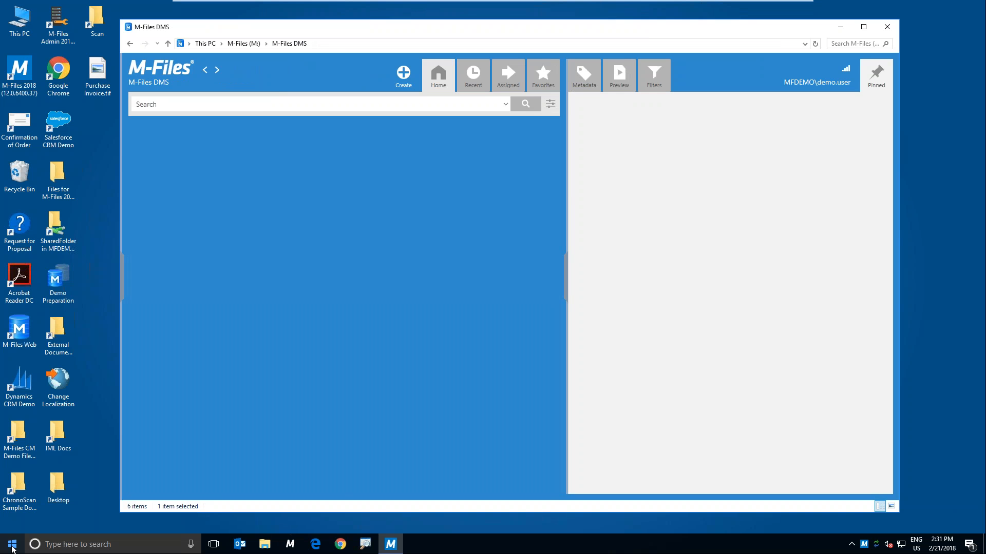
Step: Switch to Word 2016 and create a blank document
{"action": "left_click", "coordinate": [12, 545]}
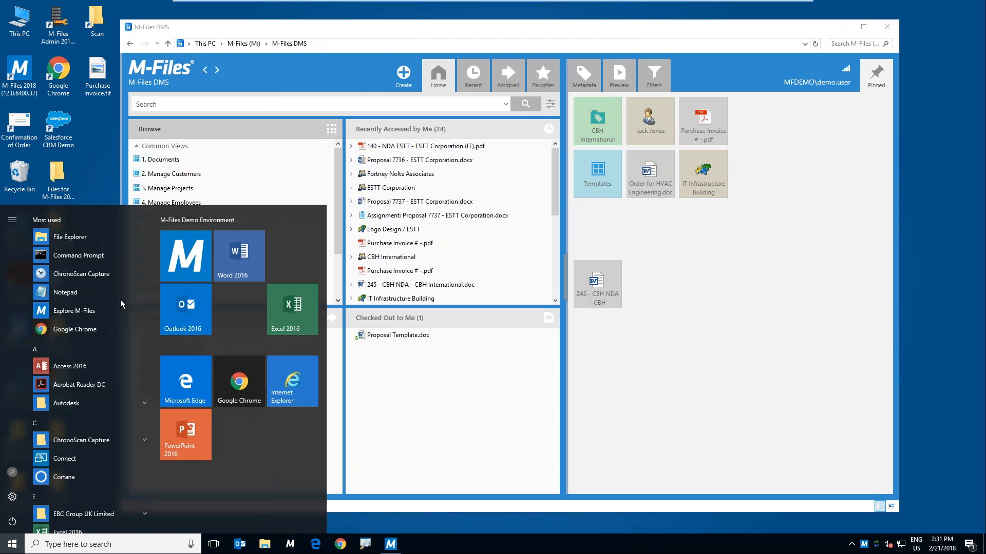
{"action": "left_click", "coordinate": [242, 253]}
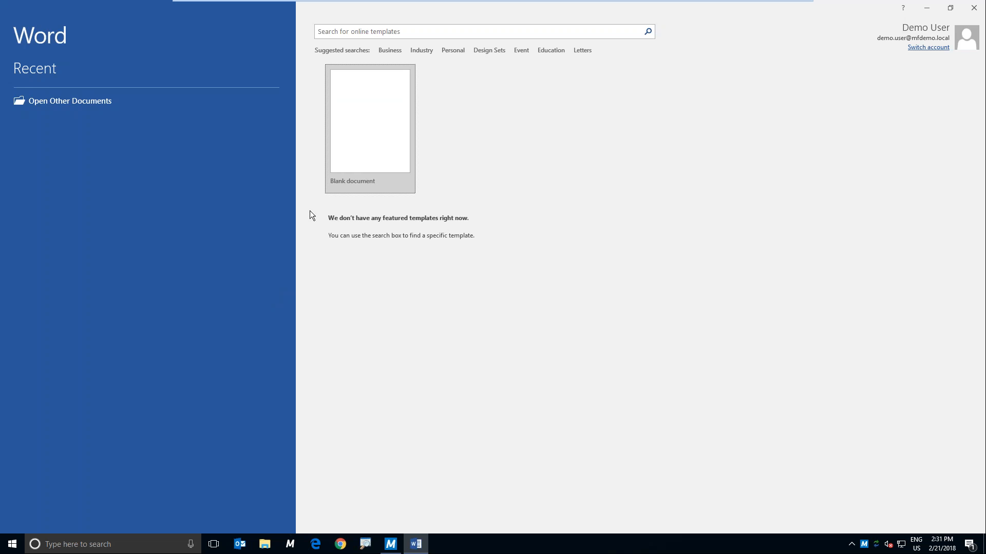
{"action": "left_click", "coordinate": [363, 132]}
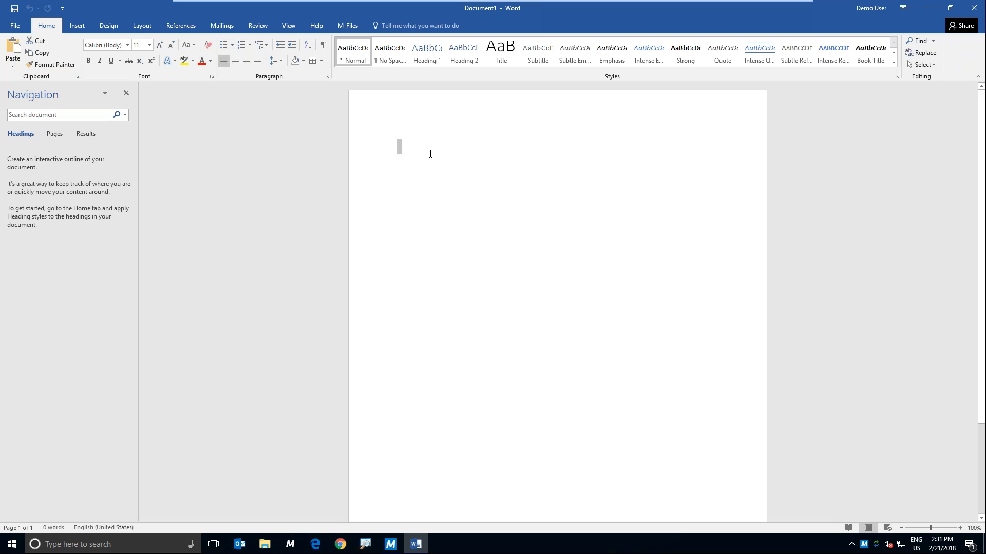
Step: Write four lines in the document: Proposal, Lunch meeting, Pizza and $50
{"action": "type", "text": "Pro"}
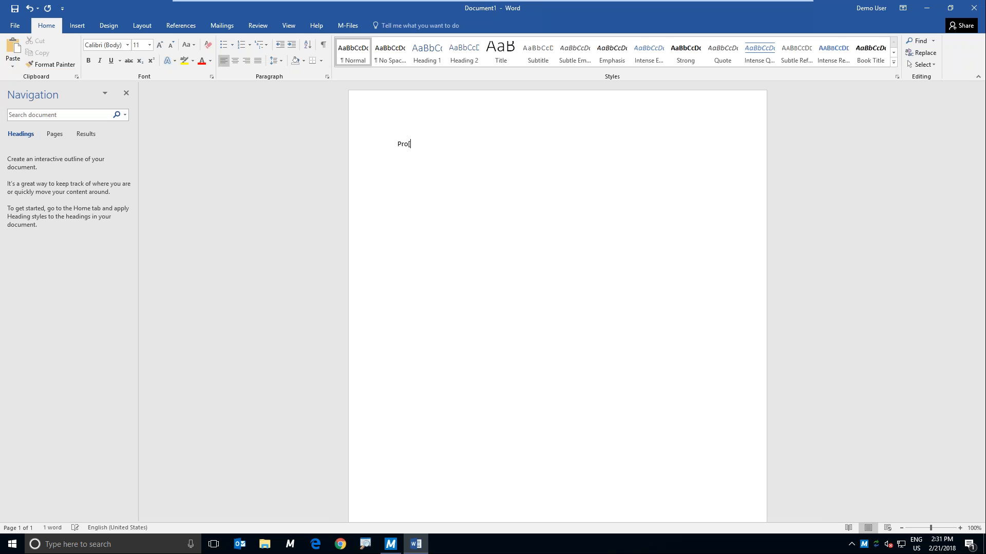
{"action": "type", "text": "posal "}
{"action": "type", "text": "Lunch meeting"}
{"action": "key", "text": "BackSpace"}
{"action": "key", "text": "BackSpace"}
{"action": "key", "text": "BackSpace"}
{"action": "key", "text": "BackSpace"}
{"action": "key", "text": "BackSpace"}
{"action": "key", "text": "BackSpace"}
{"action": "type", "text": "eeting"}
{"action": "key", "text": "Return"}
{"action": "type", "text": "Pizza"}
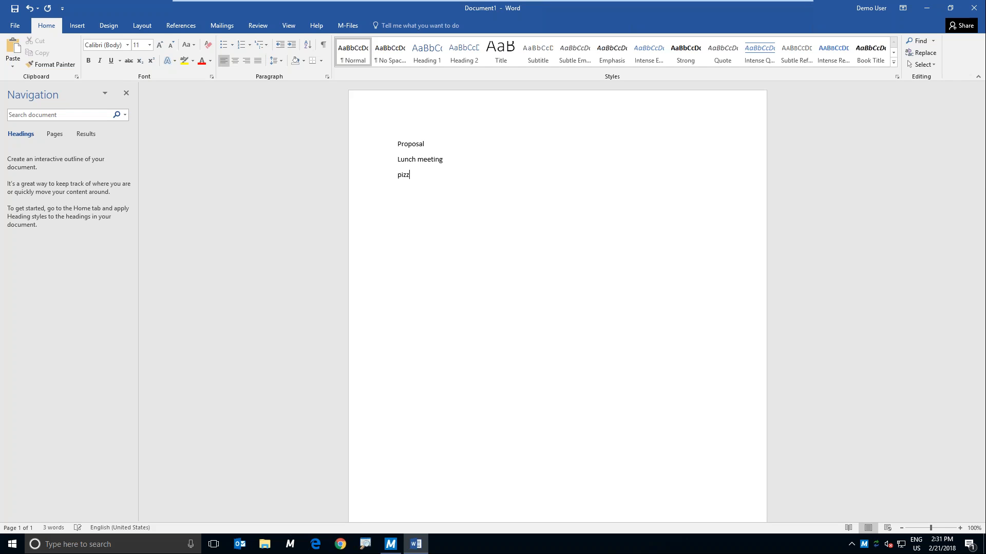
{"action": "key", "text": "Return"}
{"action": "type", "text": "$50"}
Step: Try to save the document as Proposal.docx in the M-Files DMS vault on the M-Files (M:) drive
{"action": "left_click", "coordinate": [348, 26]}
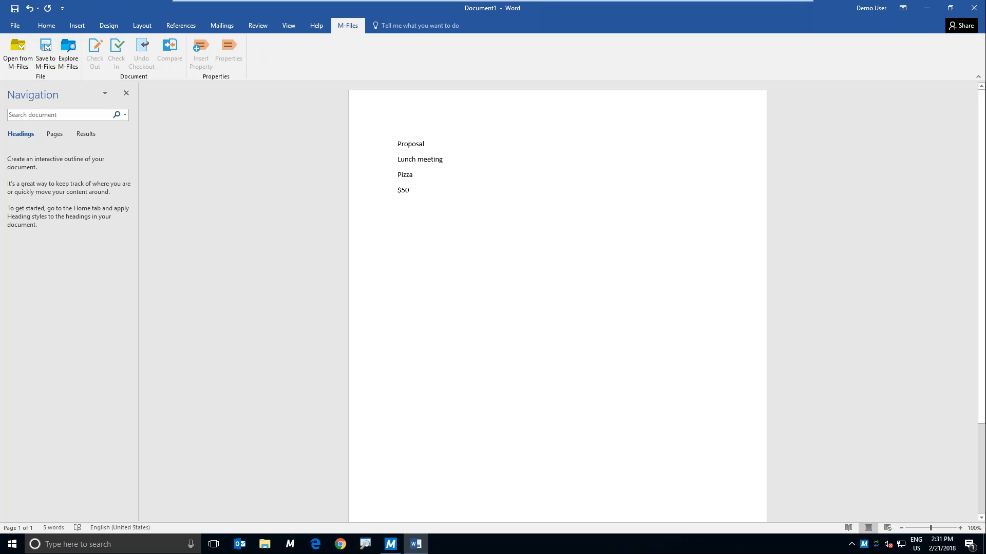
{"action": "left_click", "coordinate": [14, 8]}
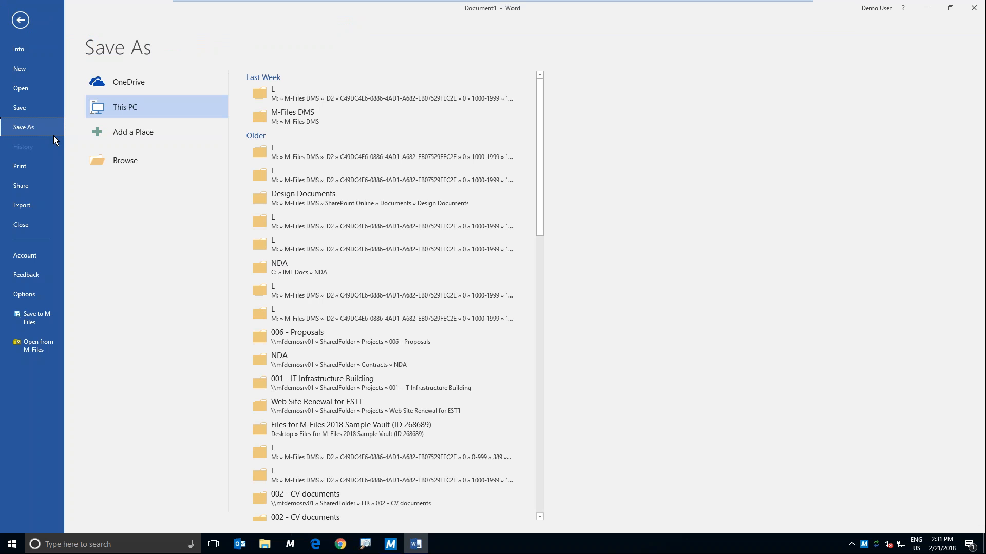
{"action": "left_click", "coordinate": [155, 169]}
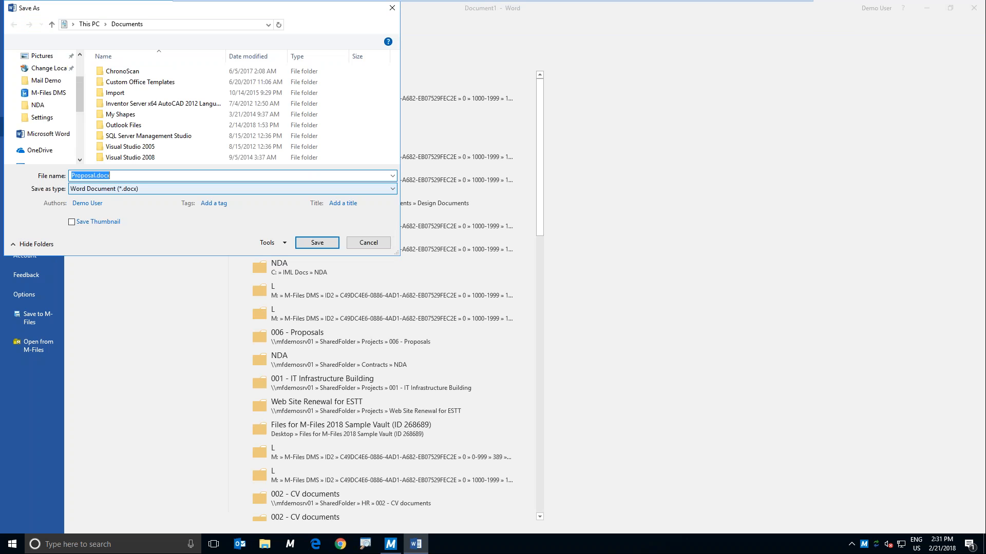
{"action": "scroll", "coordinate": [81, 143], "scroll_direction": "down", "scroll_amount": 4}
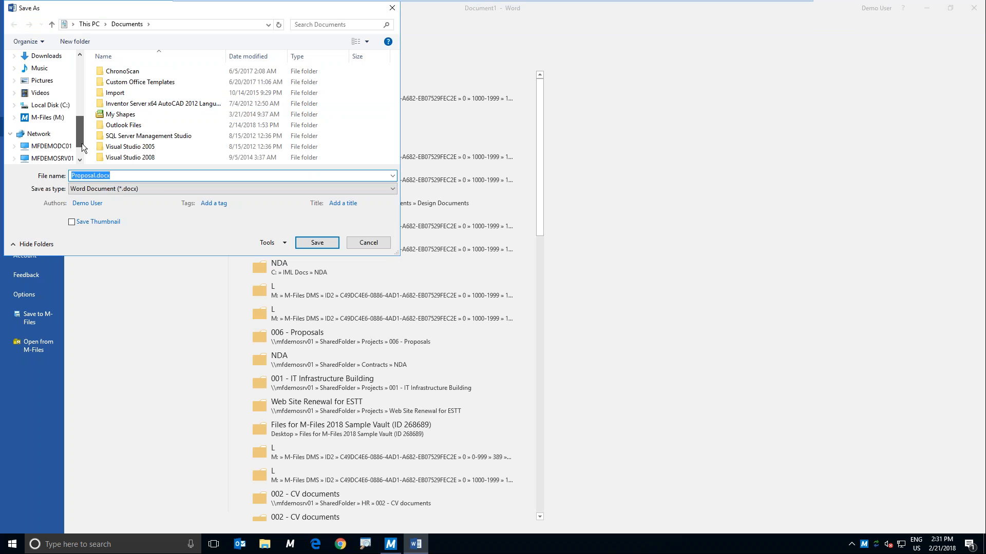
{"action": "left_click", "coordinate": [46, 92]}
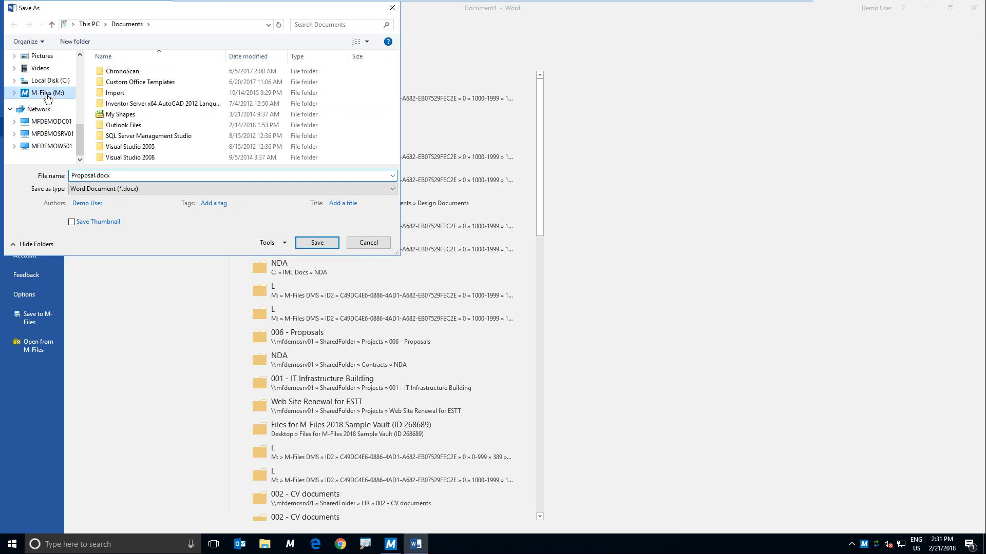
{"action": "left_click", "coordinate": [125, 73]}
{"action": "left_click", "coordinate": [125, 73]}
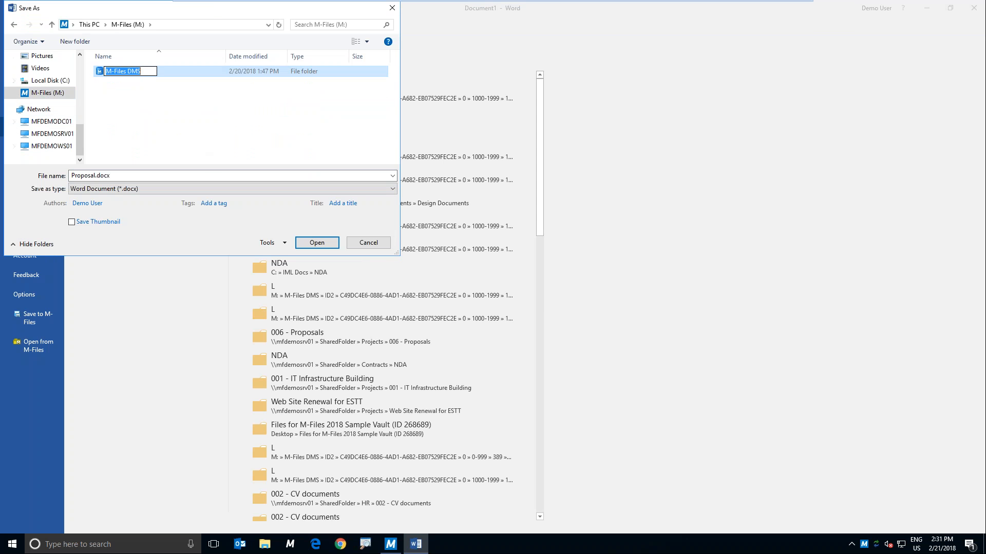
{"action": "left_click", "coordinate": [183, 76]}
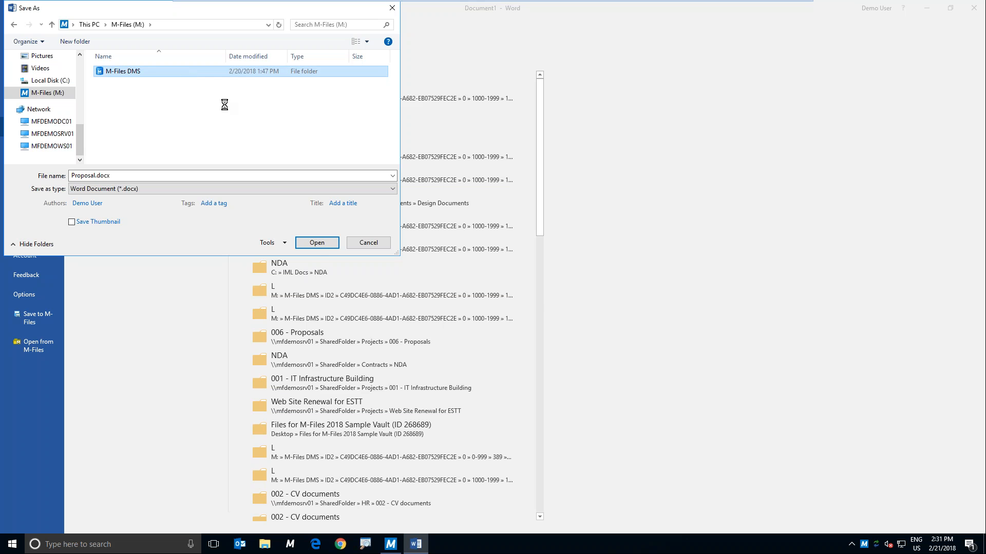
{"action": "left_click", "coordinate": [313, 244]}
{"action": "left_click", "coordinate": [316, 244]}
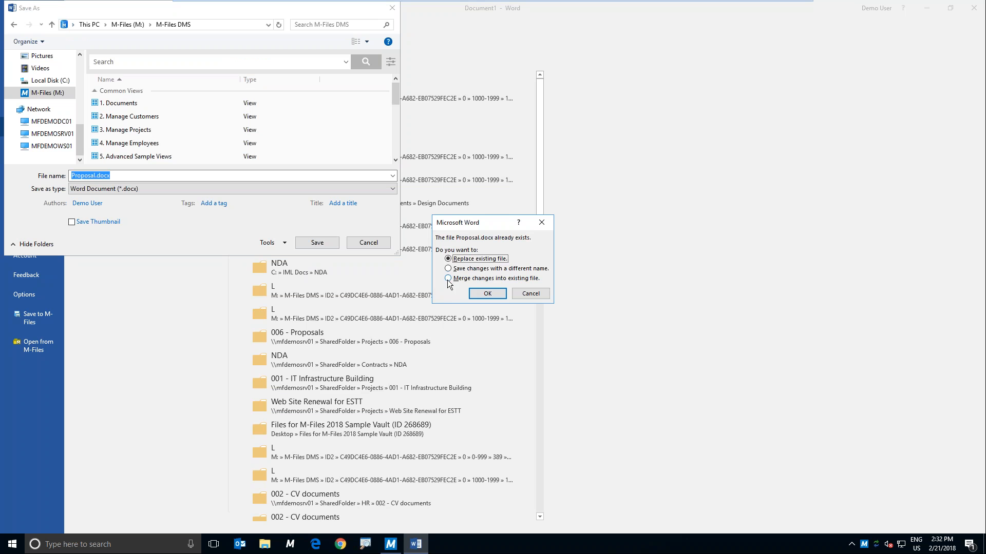
Step: Choose to save the changes with a different name, and retry saving with the file name Proposal.docx
{"action": "left_click", "coordinate": [448, 268]}
{"action": "left_click", "coordinate": [483, 294]}
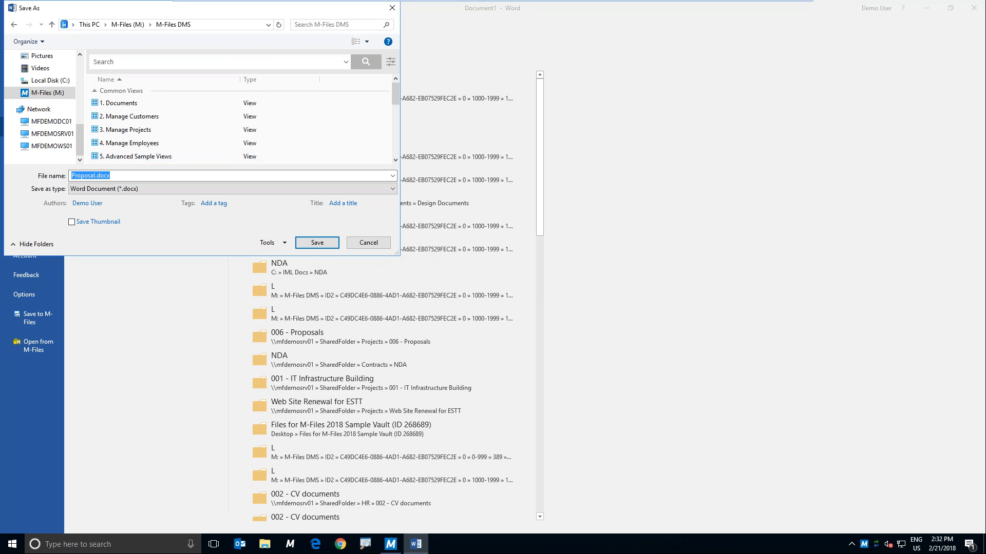
{"action": "left_click", "coordinate": [308, 247]}
{"action": "left_click", "coordinate": [500, 294]}
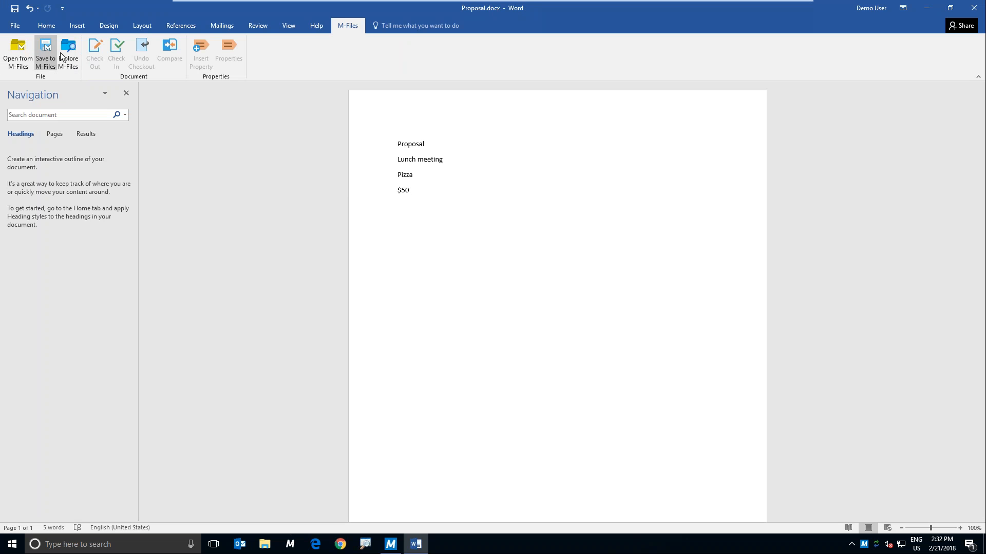
Step: Save the document under the name lunch proposal in the M-Files DMS vault
{"action": "left_click", "coordinate": [15, 27]}
{"action": "left_click", "coordinate": [14, 30]}
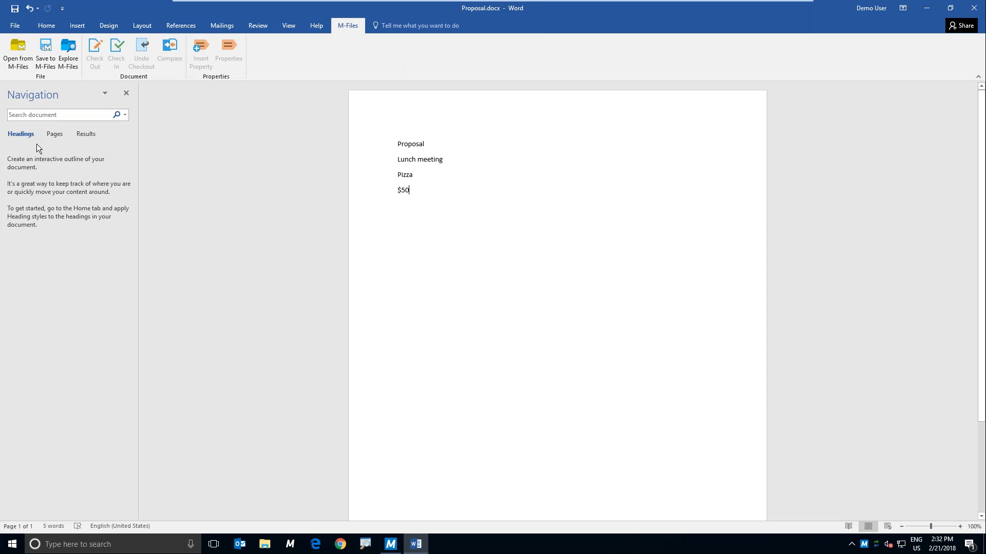
{"action": "left_click", "coordinate": [18, 26]}
{"action": "left_click", "coordinate": [31, 127]}
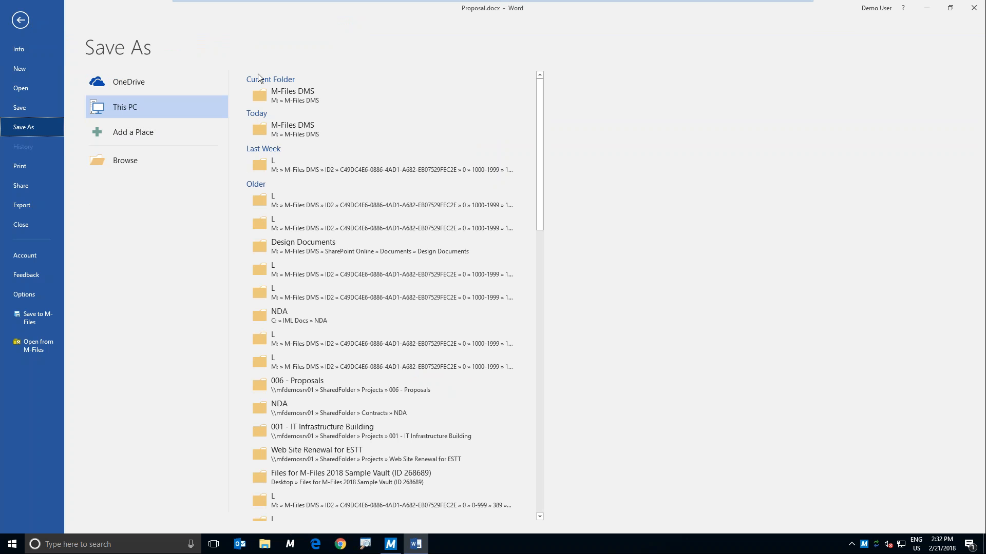
{"action": "left_click", "coordinate": [287, 94]}
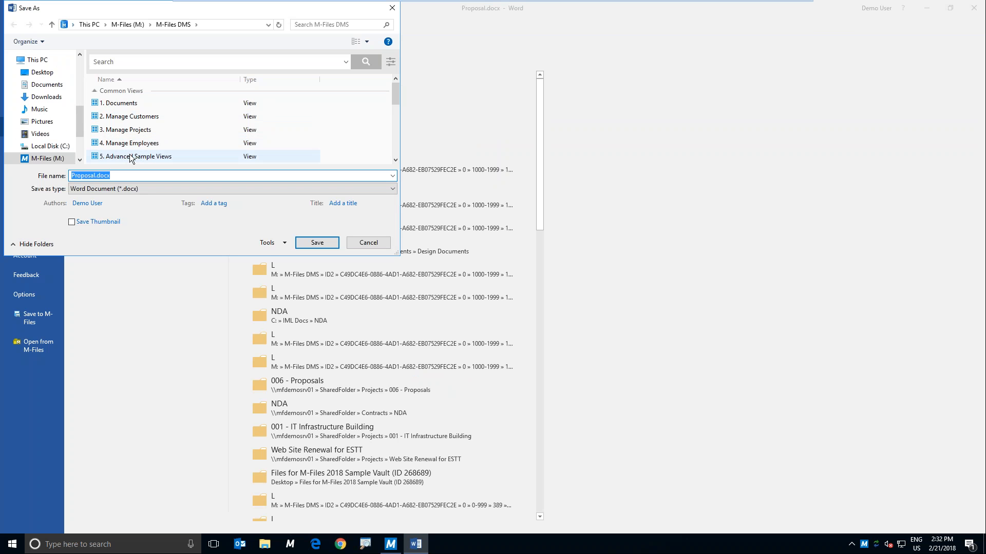
{"action": "type", "text": "lunch proposal"}
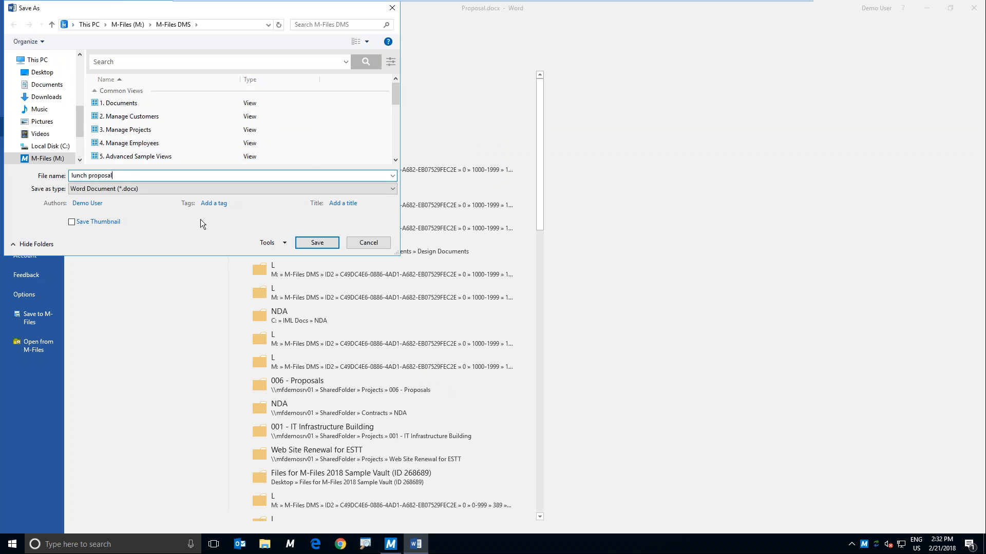
{"action": "key", "text": "Return"}
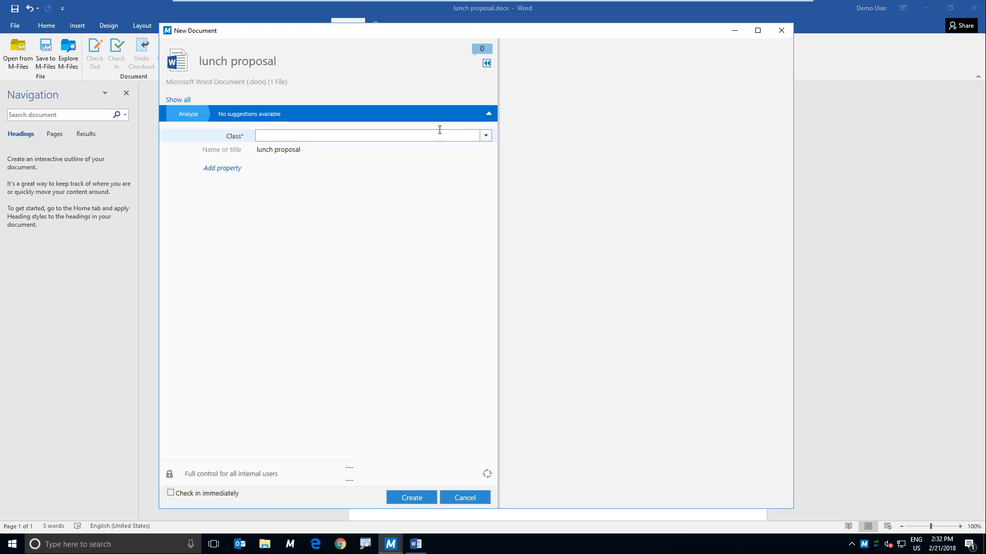
Step: Set the new document's class to Proposal from Purchasing and Sales, and its document date to today, 2/21/2018
{"action": "left_click", "coordinate": [485, 136]}
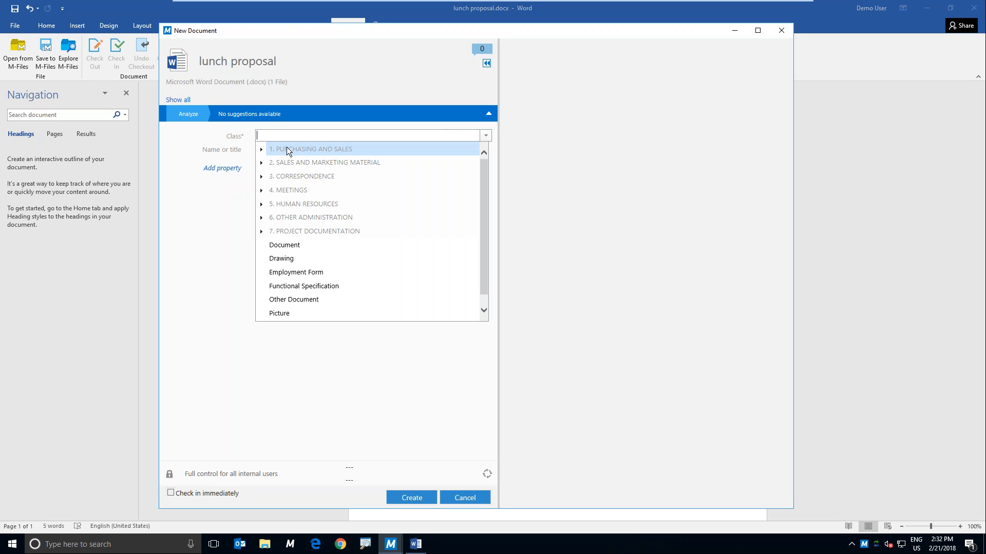
{"action": "left_click", "coordinate": [260, 149]}
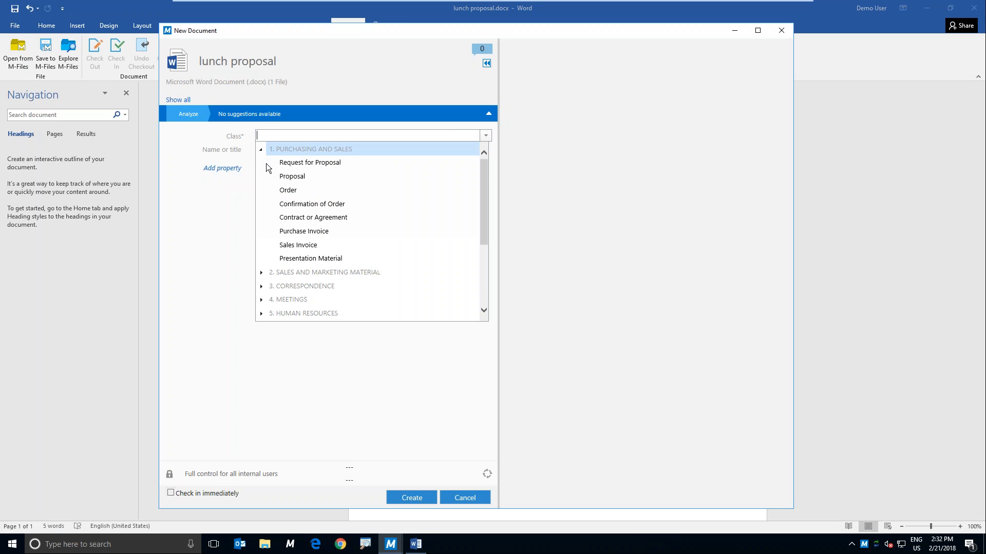
{"action": "left_click", "coordinate": [299, 177]}
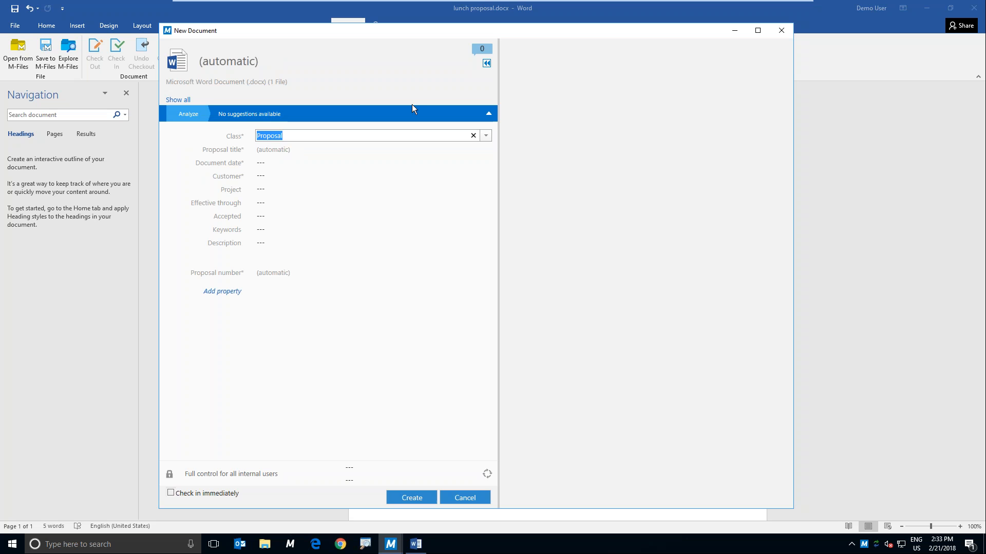
{"action": "left_click", "coordinate": [270, 163]}
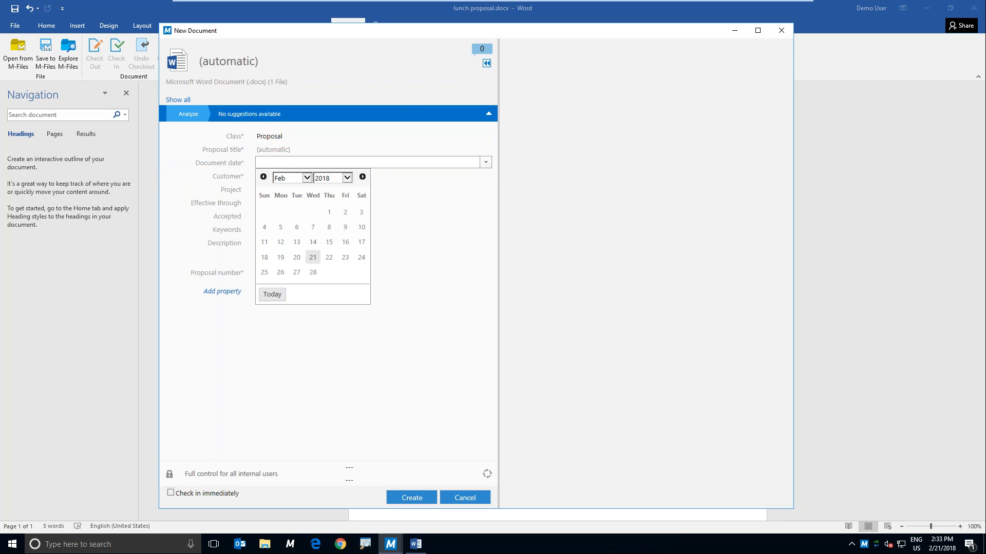
{"action": "left_click", "coordinate": [276, 297]}
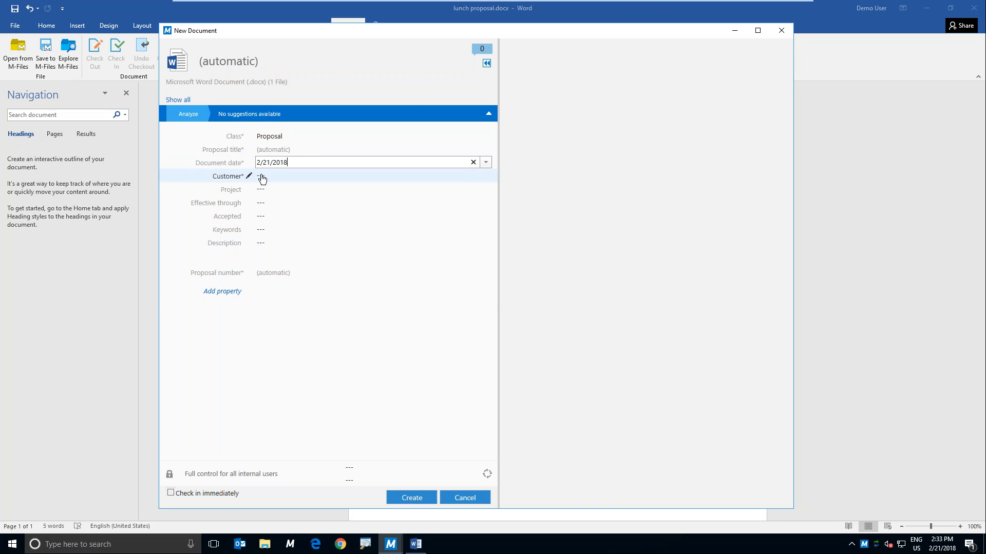
Step: Set the proposal's customer to ESTT Corporation and create the document in the vault
{"action": "left_click", "coordinate": [263, 177]}
{"action": "left_click", "coordinate": [484, 175]}
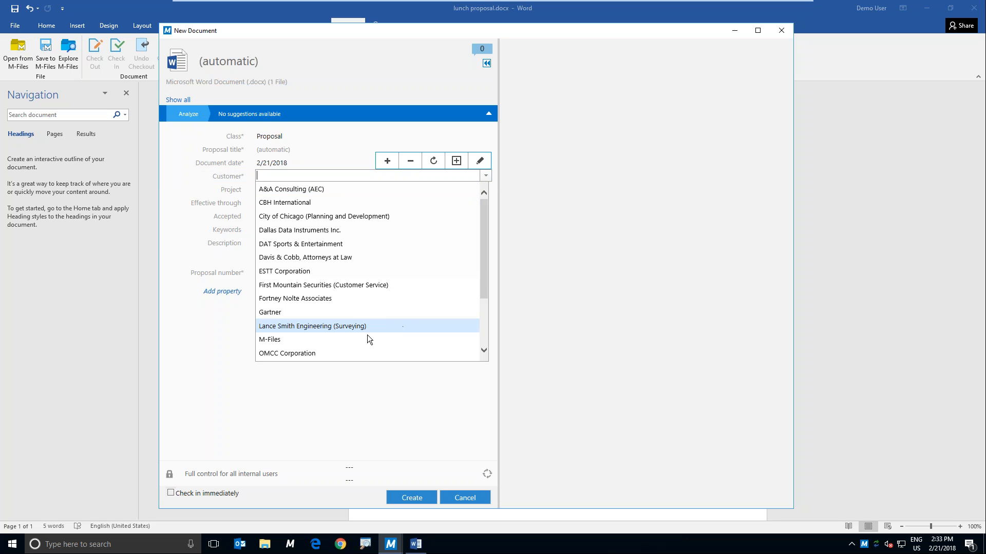
{"action": "left_click", "coordinate": [341, 271]}
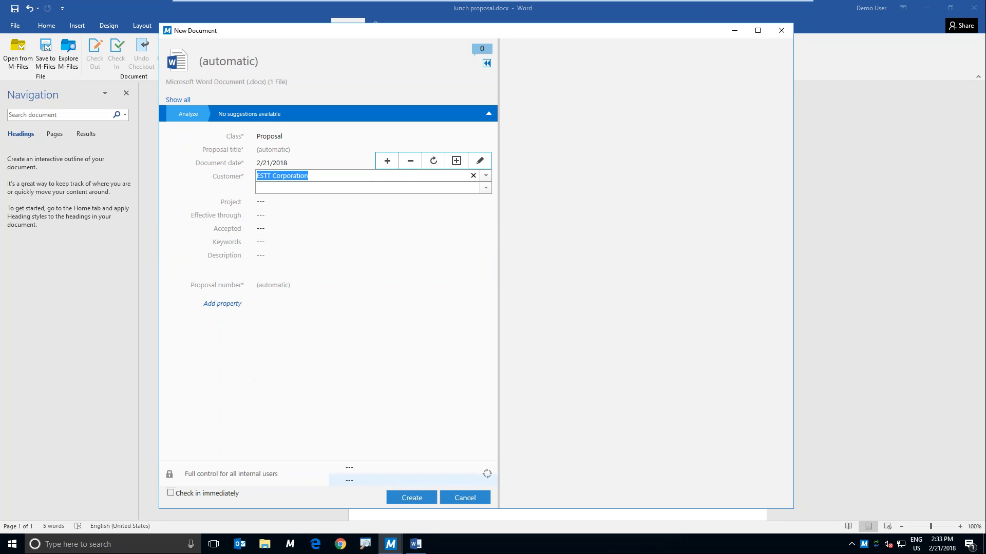
{"action": "left_click", "coordinate": [411, 496]}
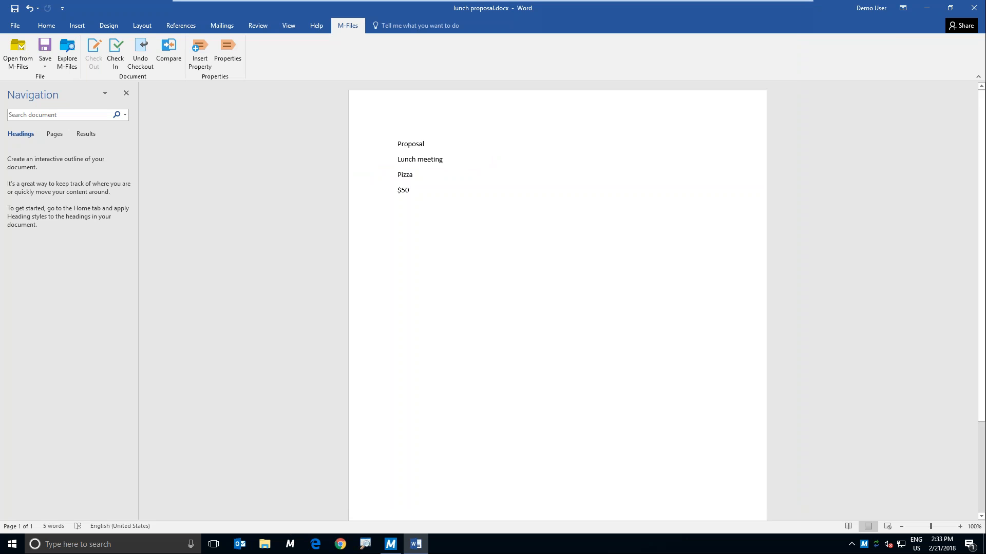
Step: Switch to the M-Files vault and view the metadata card of the new ESTT Corporation proposal checked out to the current account
{"action": "left_click", "coordinate": [391, 545]}
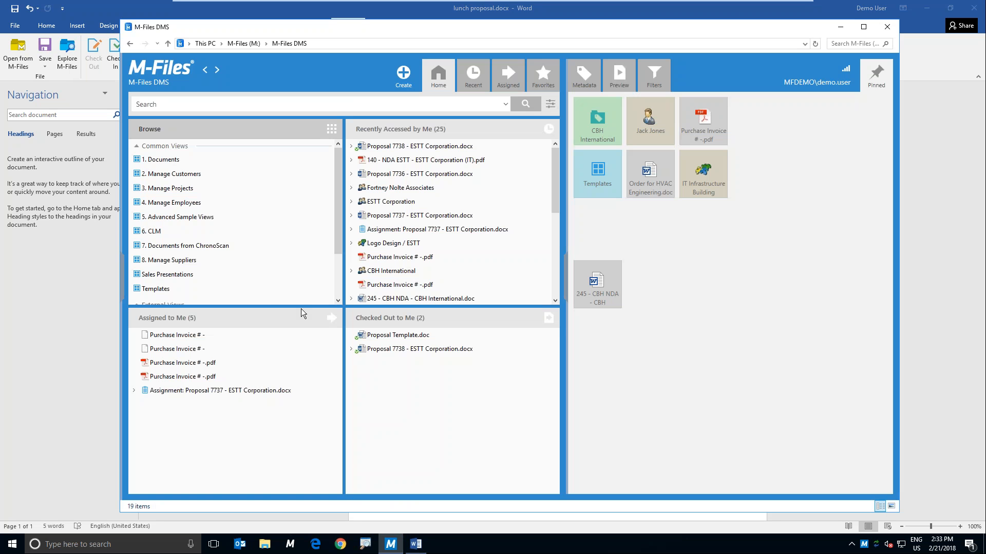
{"action": "left_click", "coordinate": [393, 352]}
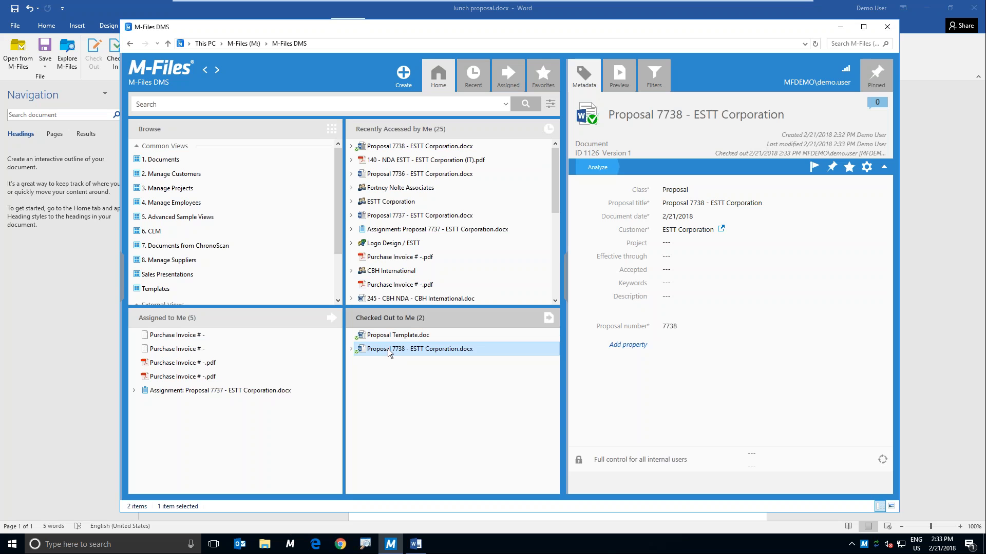
{"action": "left_click", "coordinate": [601, 115]}
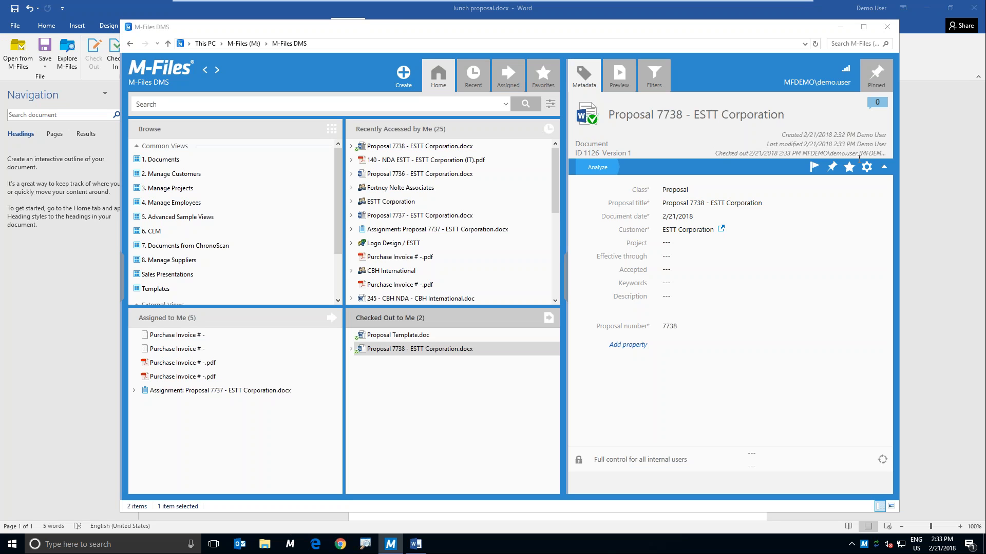
Step: Return to Word and close the lunch proposal with check-in, and preview the most recently accessed proposal in M-Files
{"action": "left_click", "coordinate": [66, 380]}
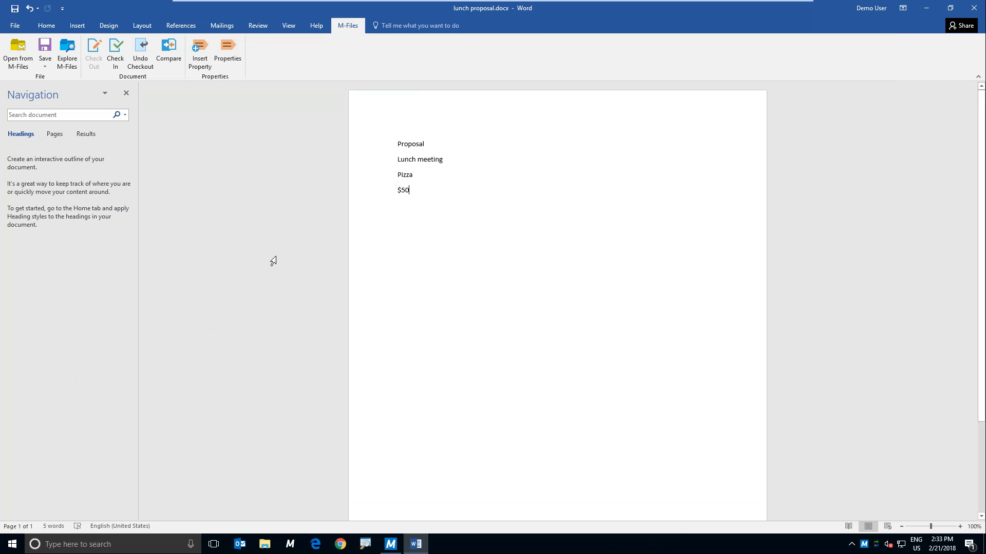
{"action": "left_click", "coordinate": [973, 8]}
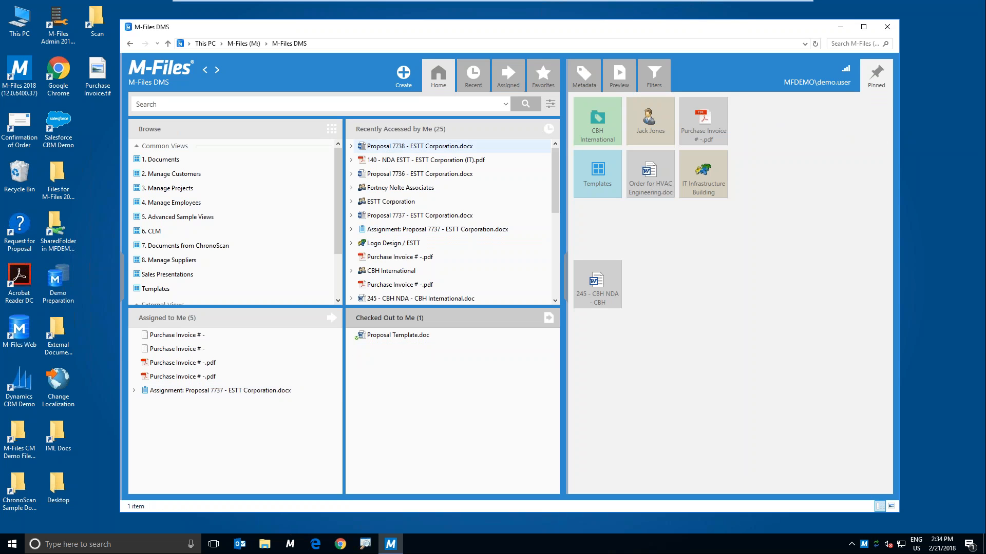
{"action": "left_click", "coordinate": [385, 146]}
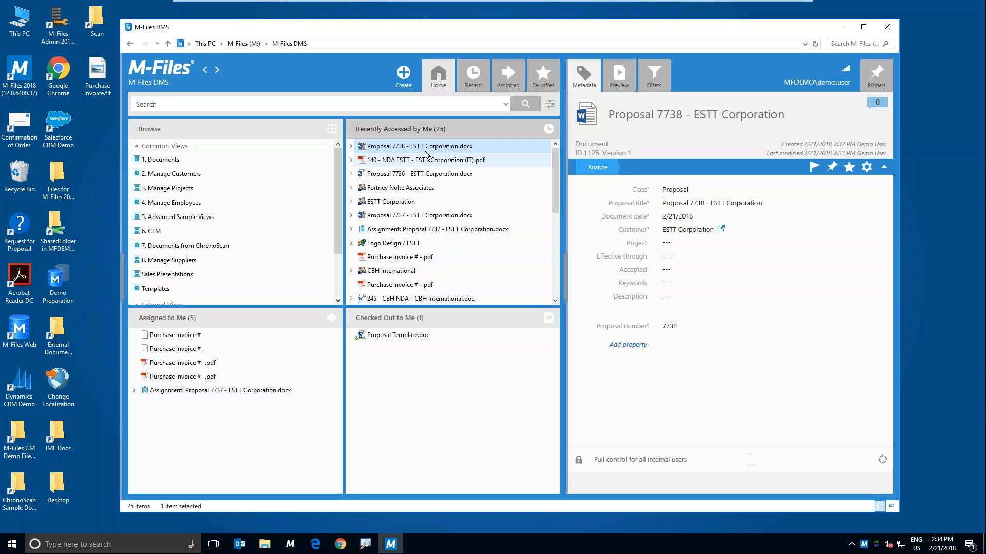
{"action": "left_click", "coordinate": [619, 82]}
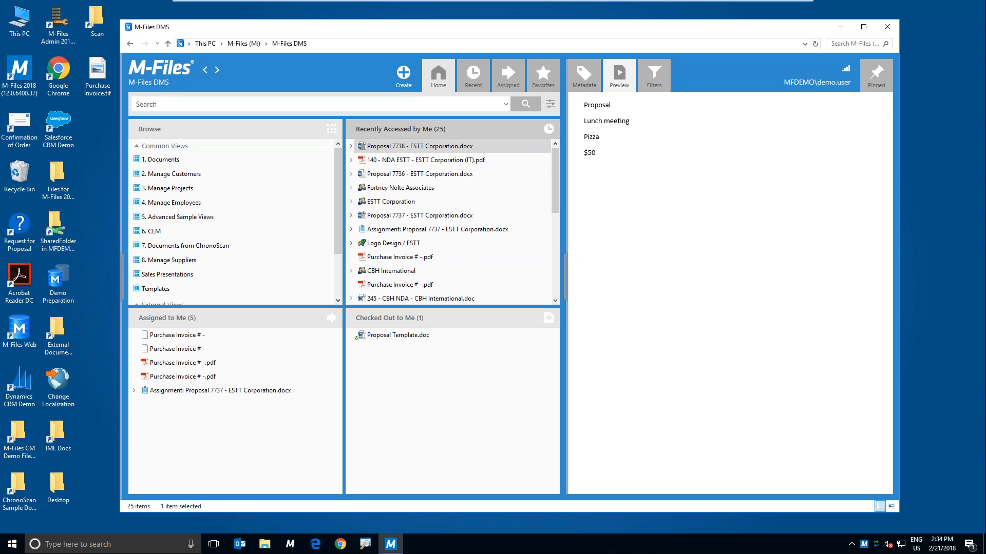
Step: Search the vault for estt, sort the results by newest modification date, and select the newest ESTT Corporation proposal
{"action": "left_click", "coordinate": [378, 104]}
{"action": "type", "text": "estt"}
{"action": "key", "text": "Return"}
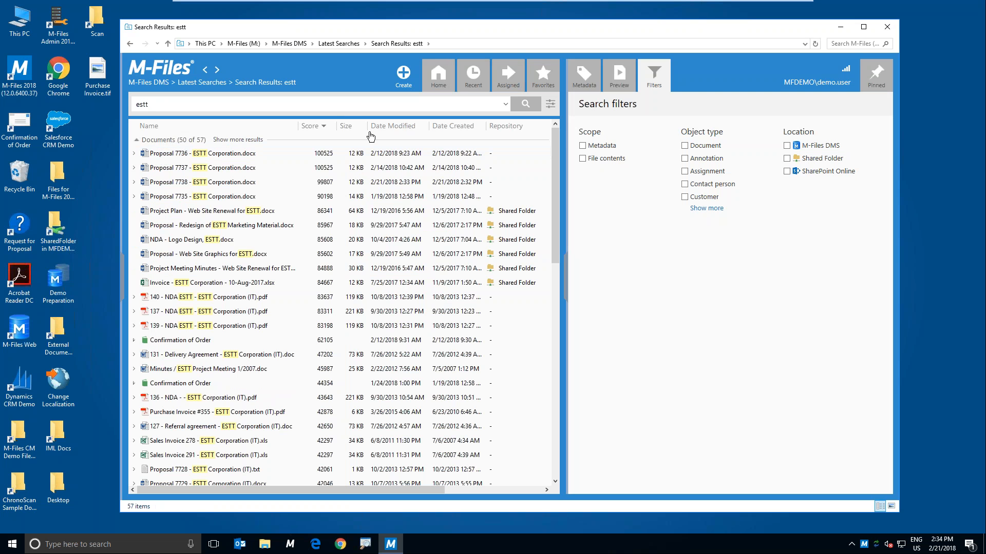
{"action": "left_click", "coordinate": [393, 129]}
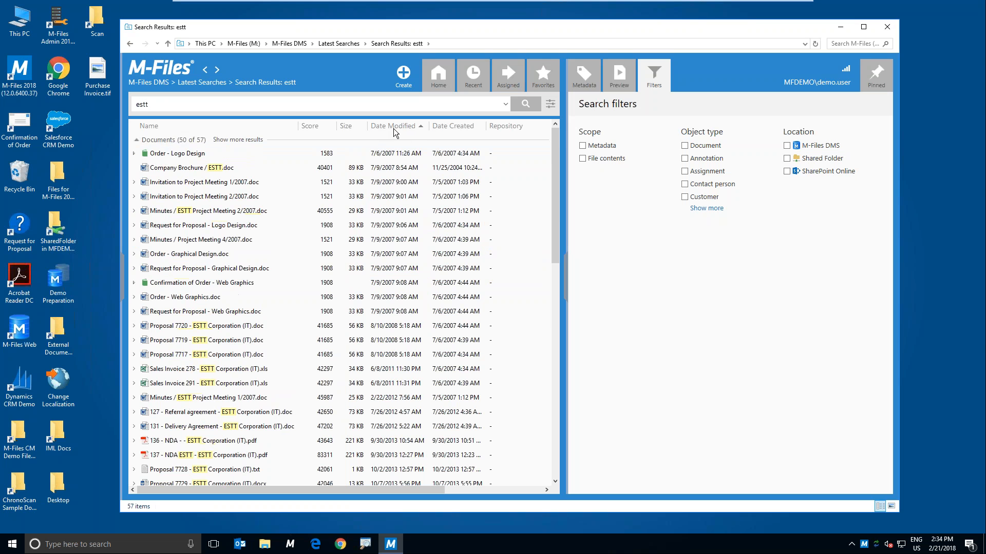
{"action": "left_click", "coordinate": [245, 154]}
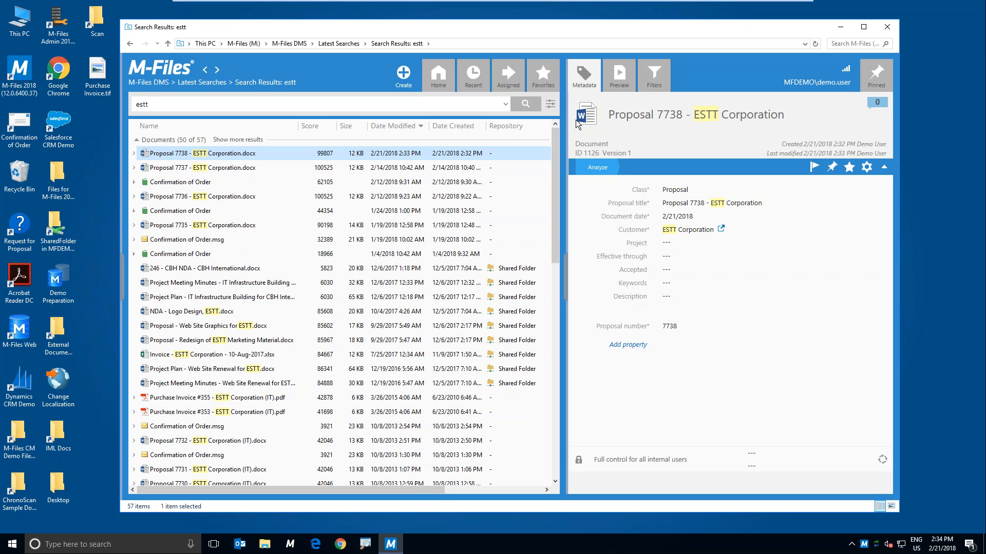
Step: Replace the search term with pizza and run the vault search on it
{"action": "left_click", "coordinate": [178, 104]}
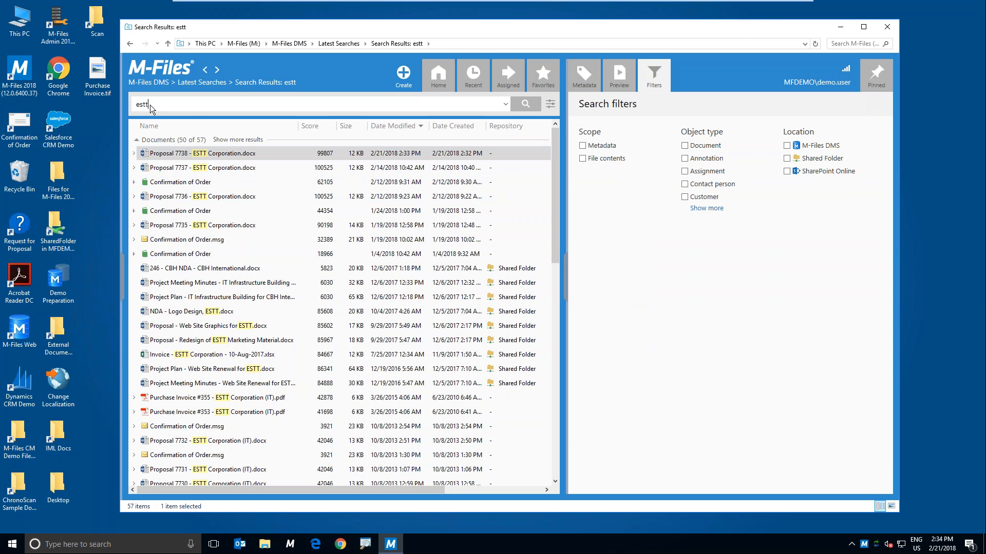
{"action": "type", "text": "p"}
{"action": "key", "text": "BackSpace"}
{"action": "key", "text": "BackSpace"}
{"action": "key", "text": "BackSpace"}
{"action": "key", "text": "BackSpace"}
{"action": "key", "text": "BackSpace"}
{"action": "type", "text": "pizza"}
{"action": "key", "text": "Return"}
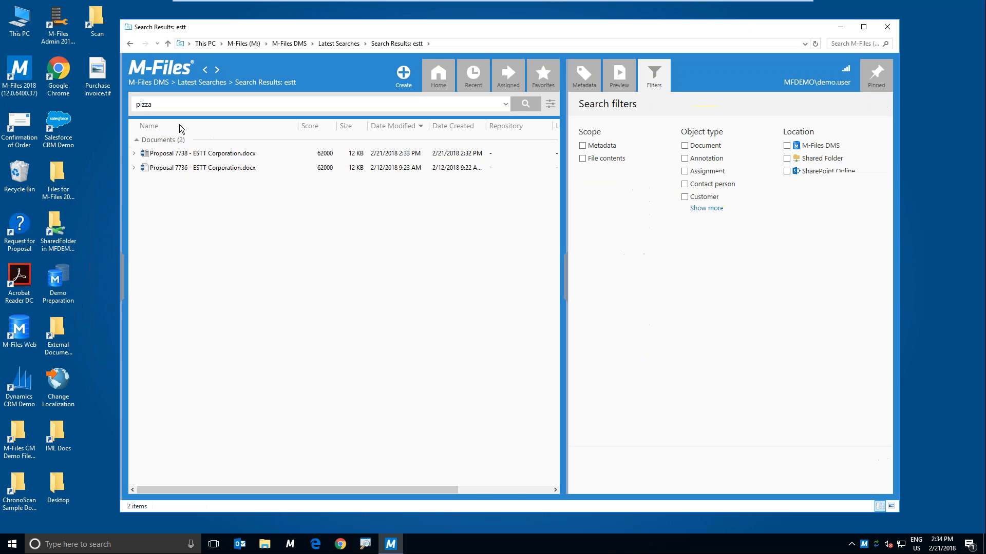
Step: Preview the newest ESTT Corporation proposal in the search results and return to the vault's home view
{"action": "left_click", "coordinate": [260, 156]}
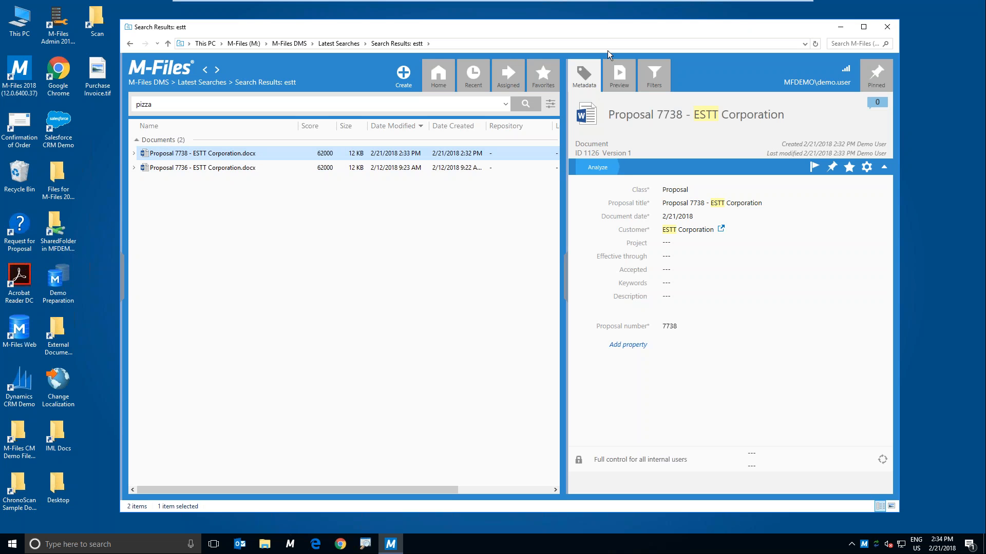
{"action": "left_click", "coordinate": [619, 74]}
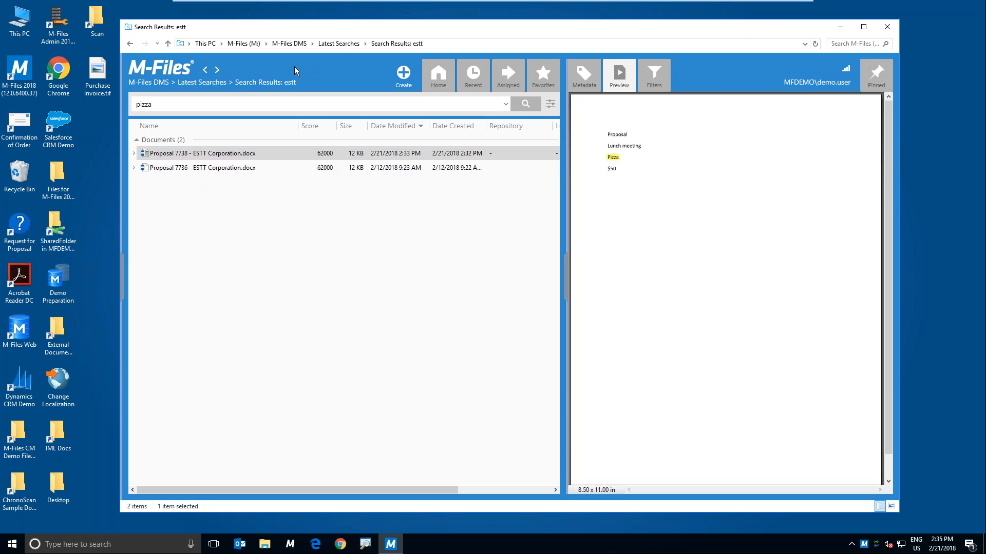
{"action": "left_click", "coordinate": [157, 69]}
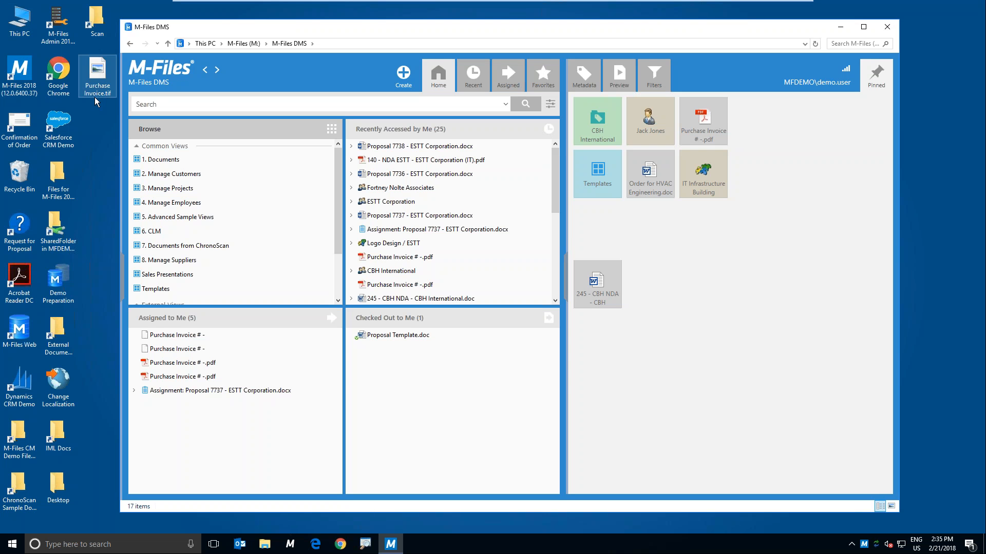
Step: Browse to the Manage Customers view and expand ESTT Corporation and its related documents
{"action": "left_click", "coordinate": [169, 175]}
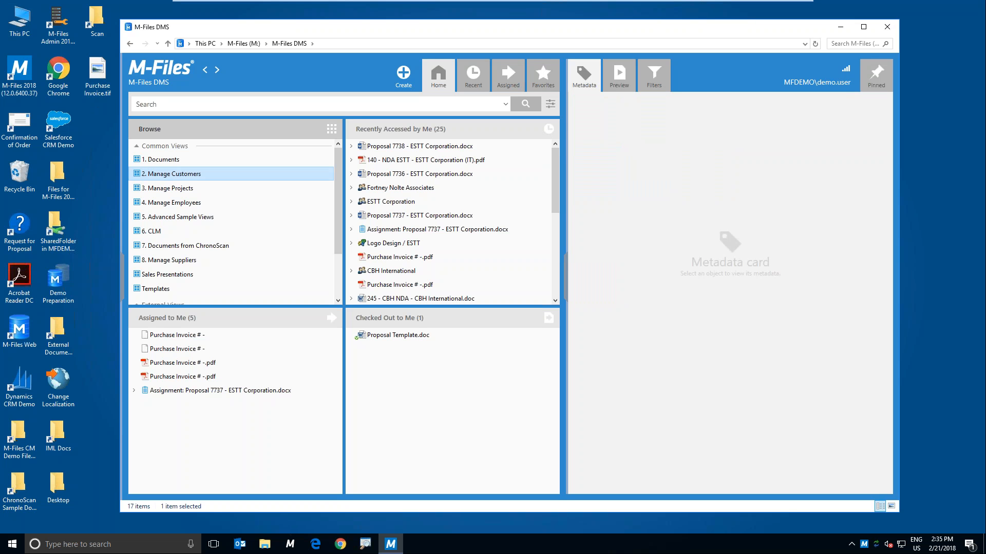
{"action": "double_click", "coordinate": [170, 177]}
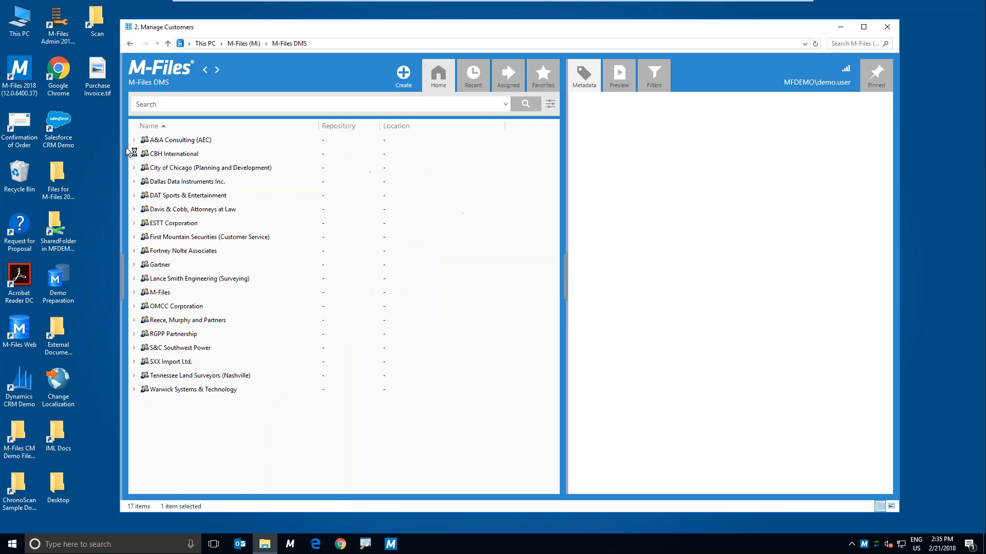
{"action": "double_click", "coordinate": [163, 226]}
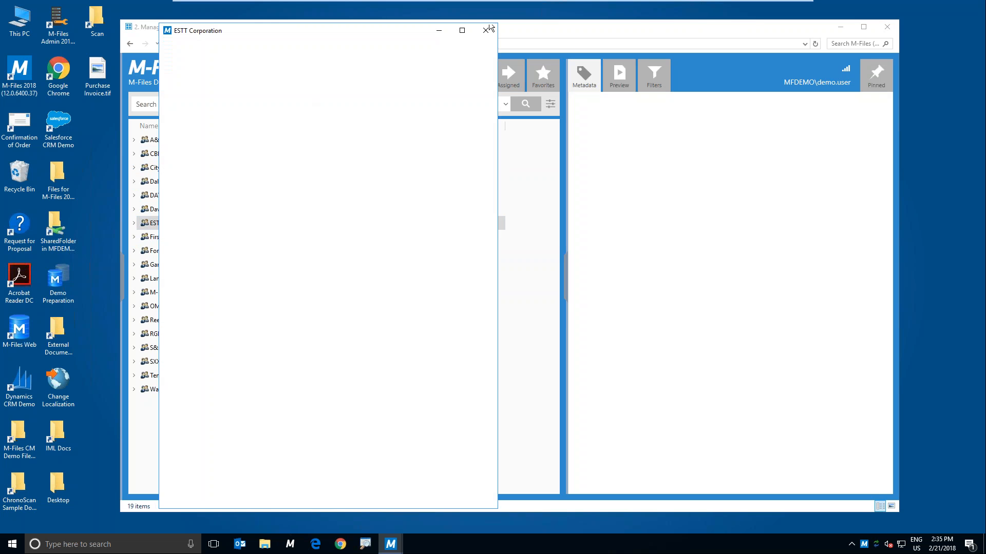
{"action": "left_click", "coordinate": [486, 29]}
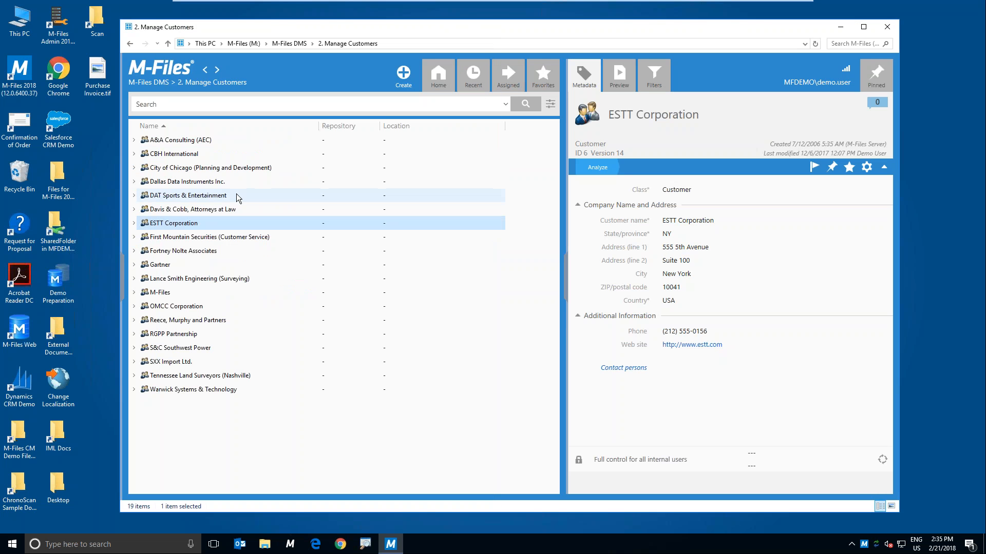
{"action": "left_click", "coordinate": [135, 224]}
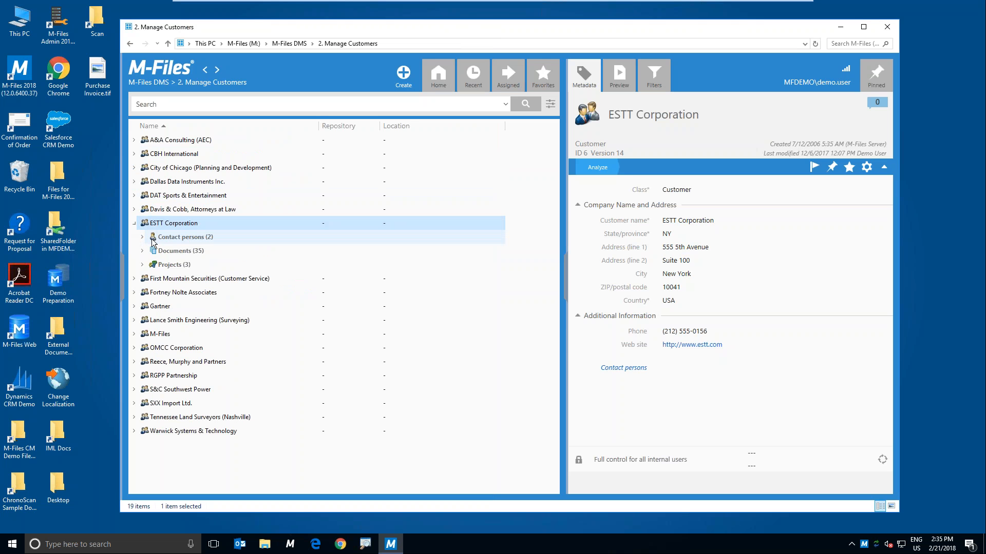
{"action": "left_click", "coordinate": [143, 251]}
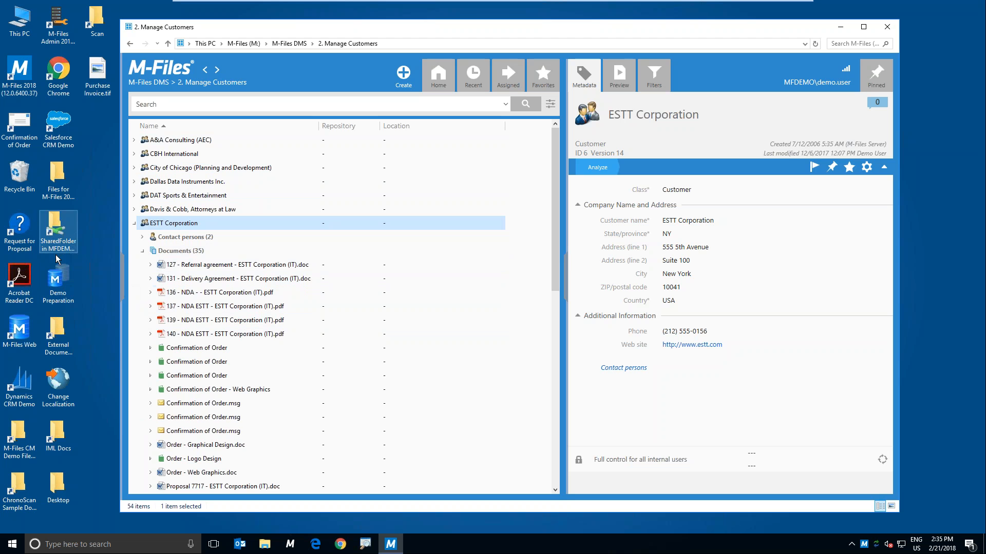
Step: Open the NDA folder inside the desktop's IML Docs folder and place its window so the vault's document list remains visible
{"action": "left_click", "coordinate": [55, 450]}
{"action": "double_click", "coordinate": [54, 450]}
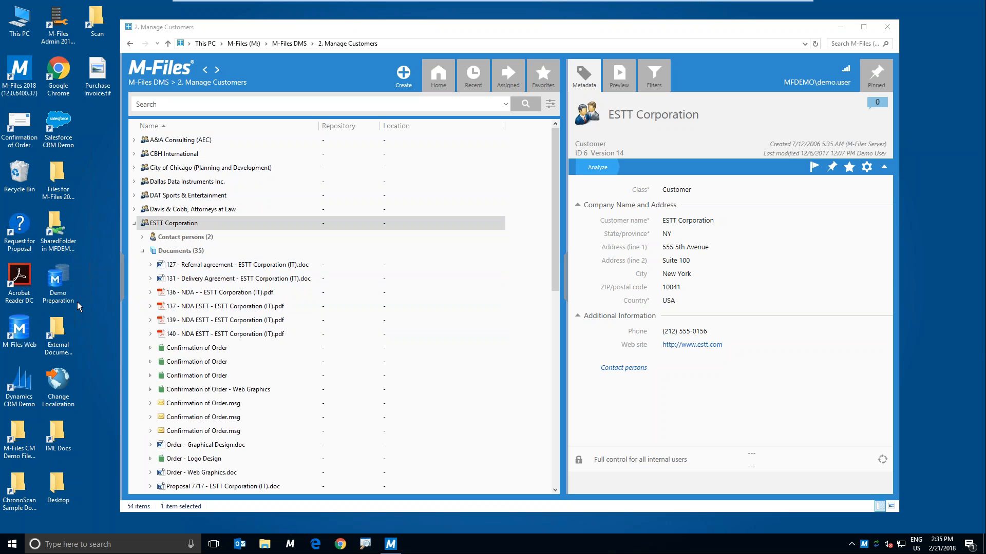
{"action": "left_click_drag", "start_coordinate": [297, 42], "coordinate": [517, 29]}
{"action": "double_click", "coordinate": [460, 156]}
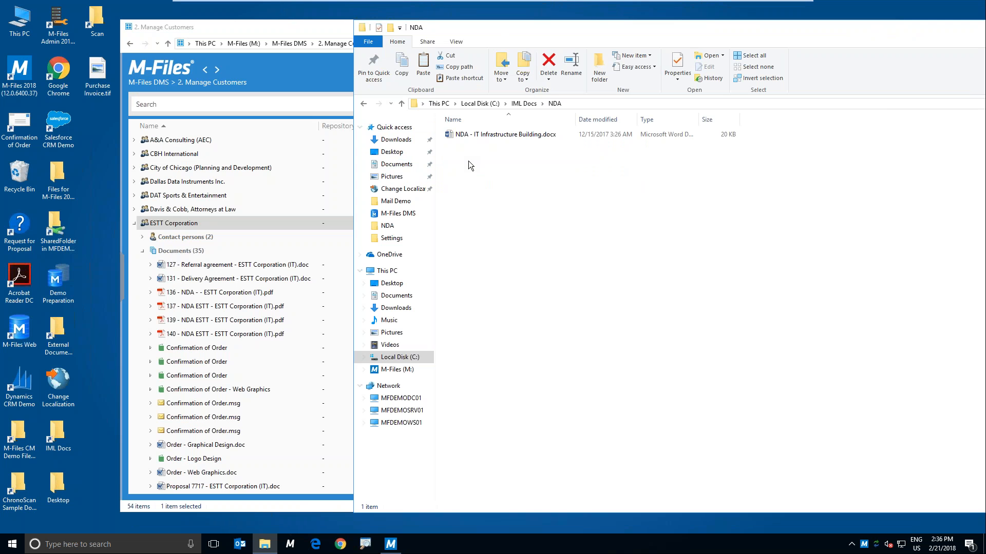
{"action": "left_click_drag", "start_coordinate": [465, 134], "coordinate": [233, 305]}
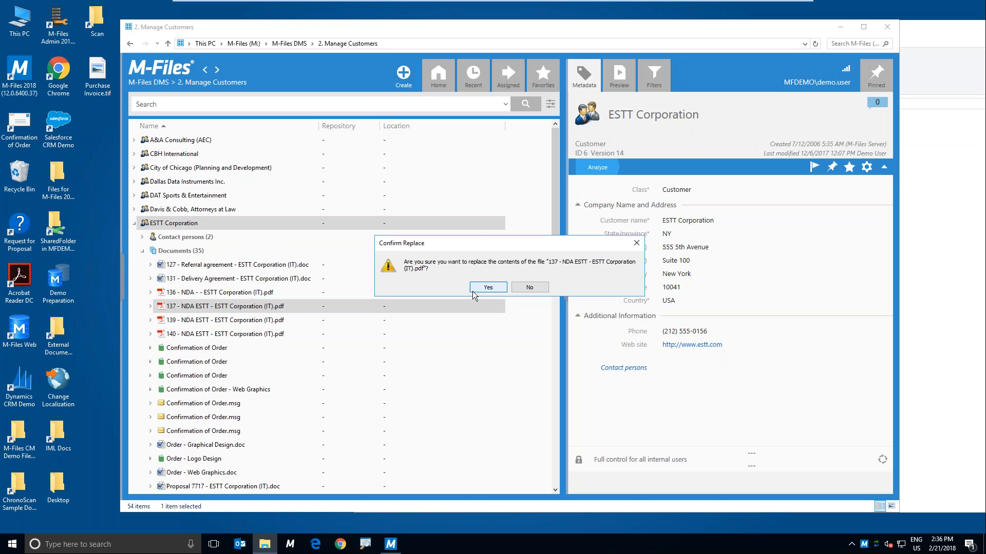
{"action": "left_click", "coordinate": [527, 286]}
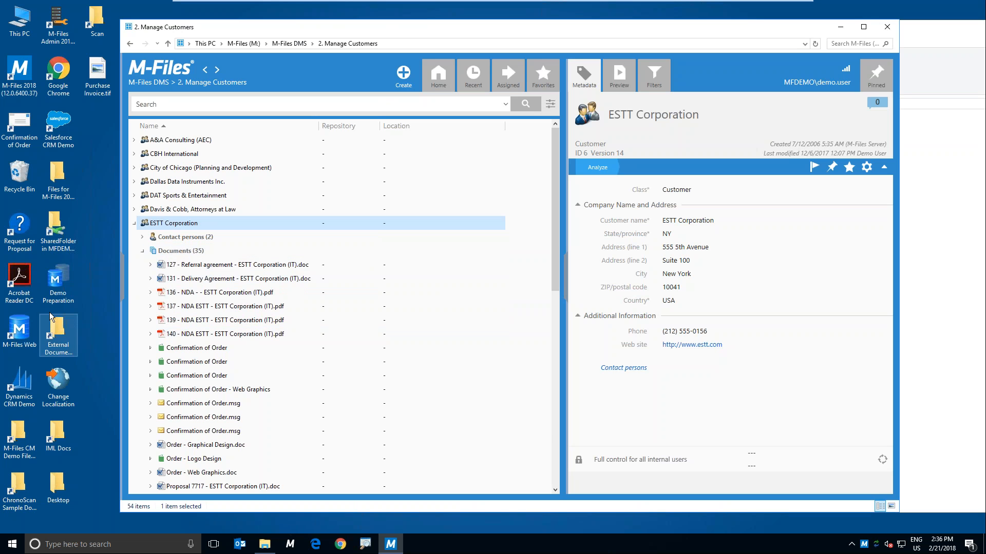
{"action": "left_click", "coordinate": [58, 436]}
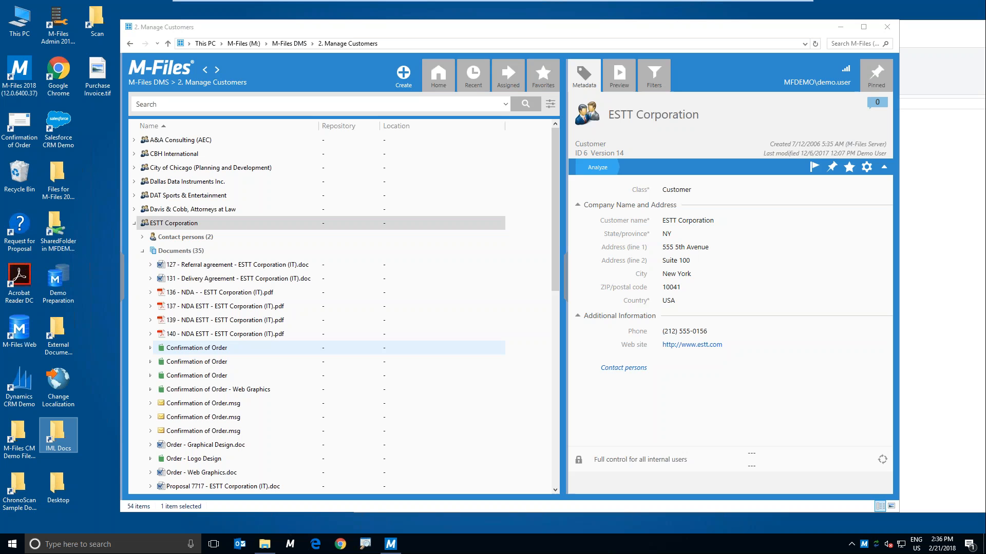
Step: Add NDA - IT Infrastructure Building.docx from the NDA folder to the vault as a new document with the class Contract or Agreement
{"action": "left_click", "coordinate": [264, 544]}
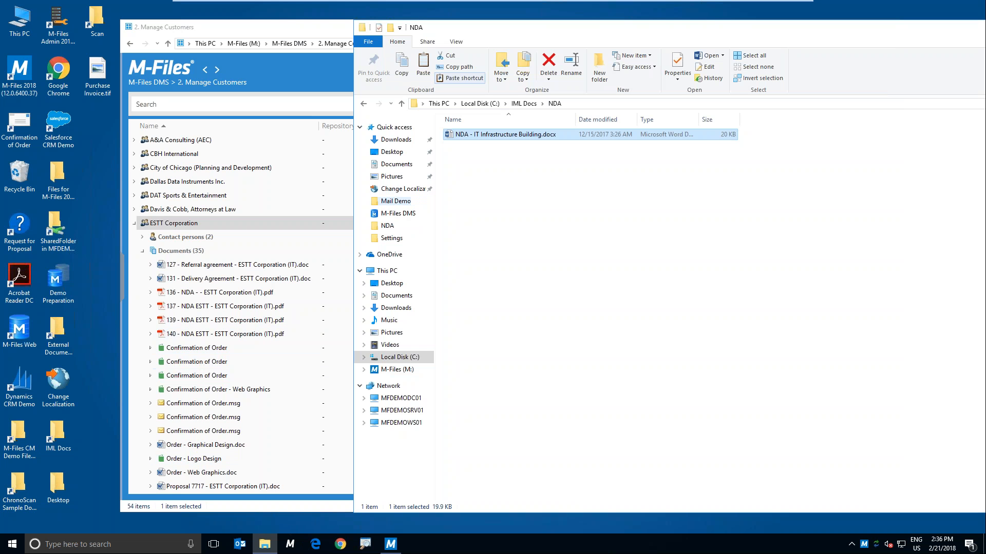
{"action": "left_click_drag", "start_coordinate": [459, 132], "coordinate": [333, 378]}
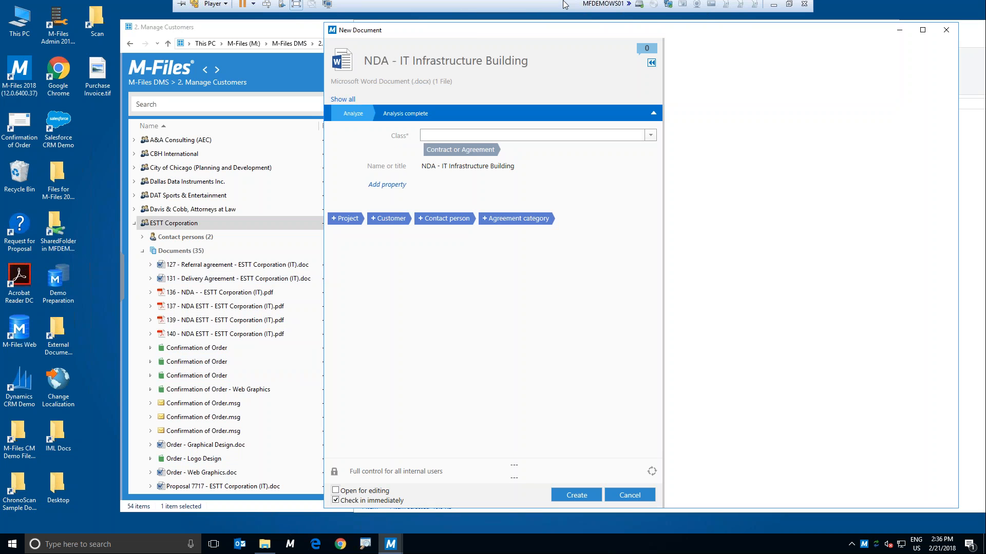
{"action": "left_click", "coordinate": [464, 152]}
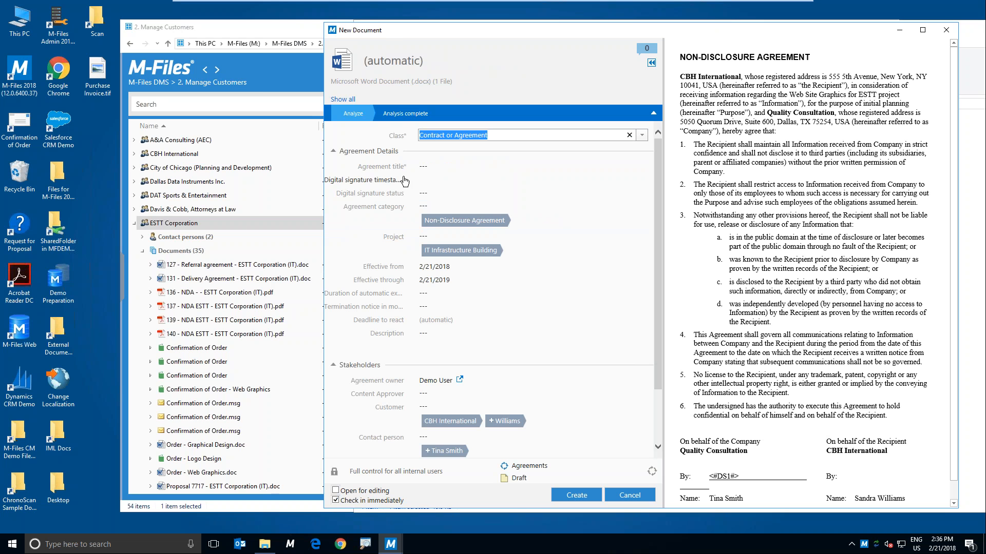
{"action": "left_click_drag", "start_coordinate": [436, 35], "coordinate": [367, 20]}
{"action": "left_click", "coordinate": [565, 127]}
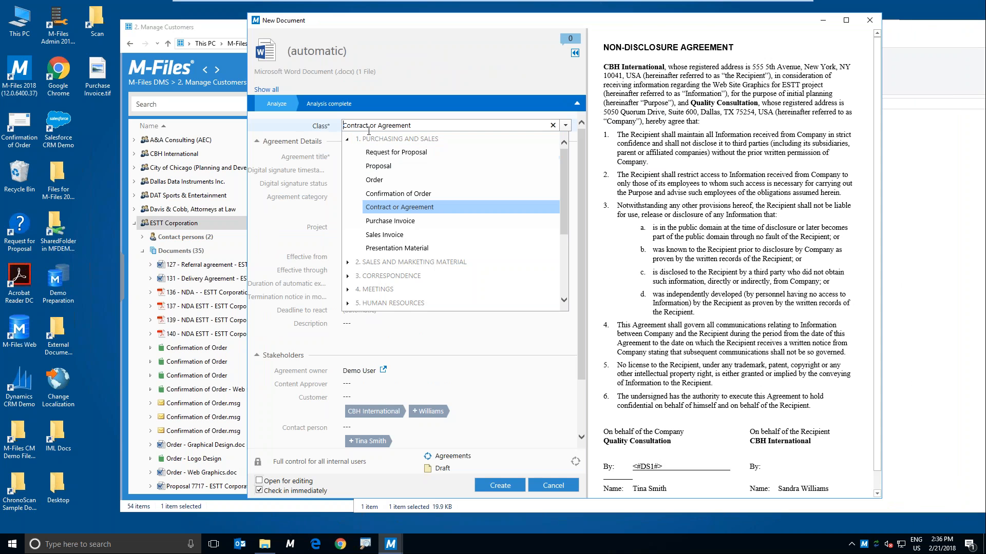
{"action": "left_click", "coordinate": [380, 207]}
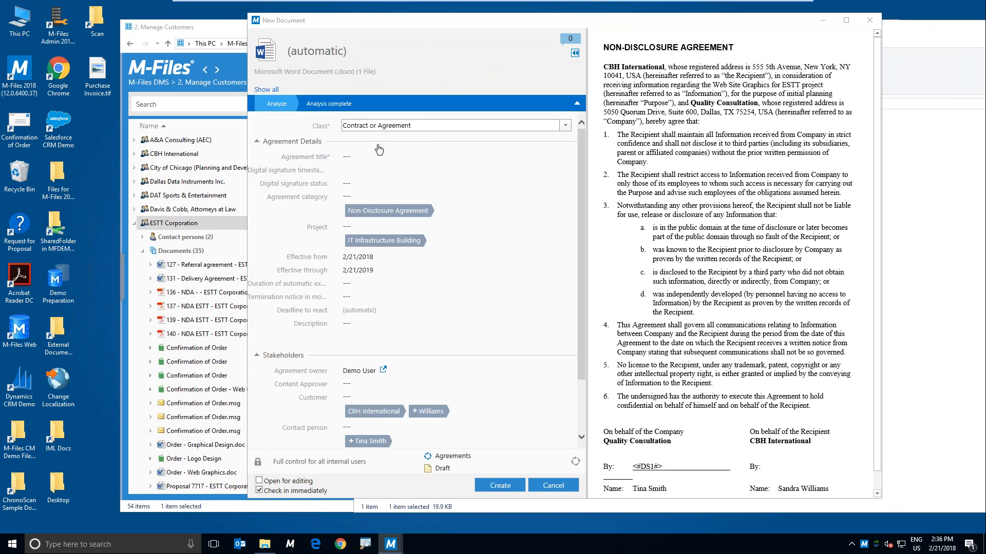
Step: Browse the available document classes under Correspondence and Sales and Marketing Material, and cancel the new NDA document, discarding its metadata changes
{"action": "left_click", "coordinate": [566, 125]}
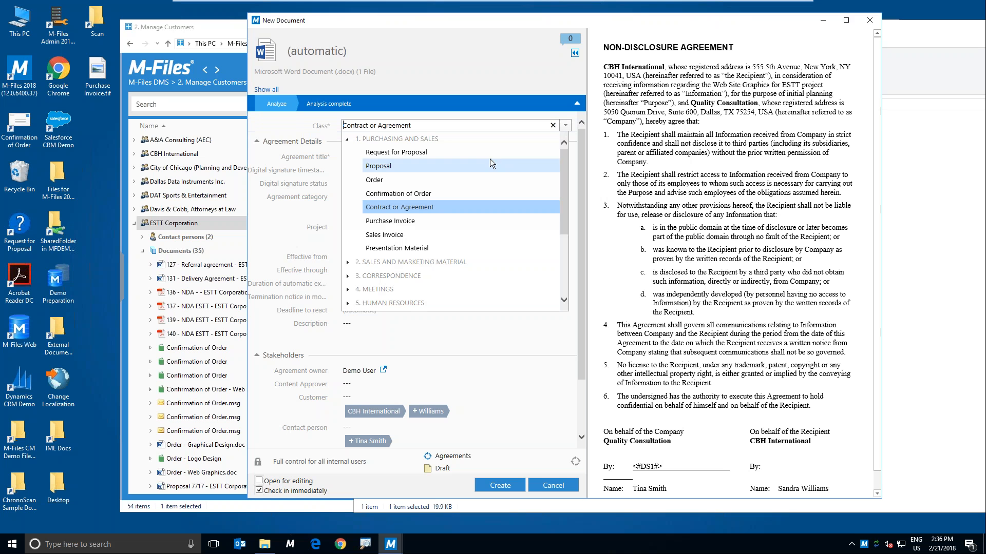
{"action": "left_click", "coordinate": [349, 275]}
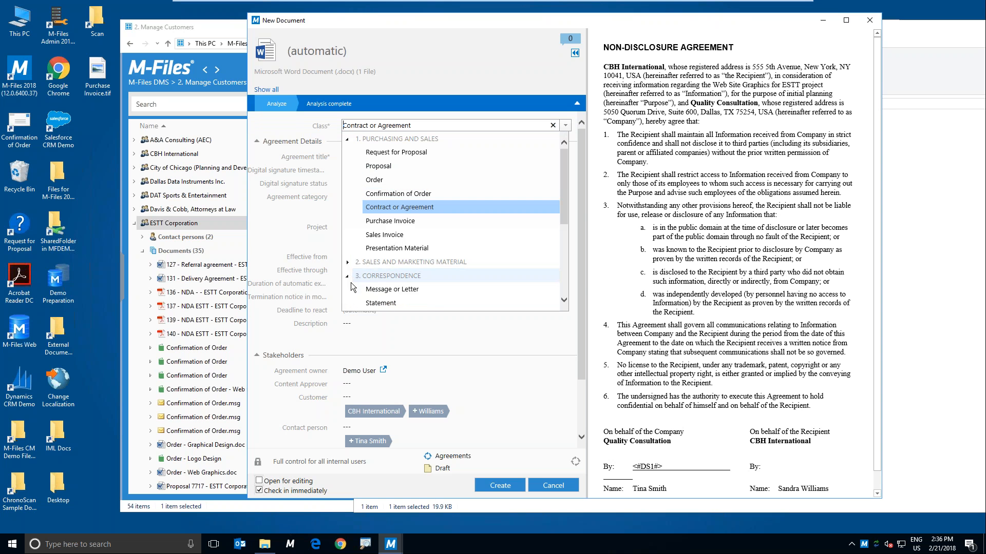
{"action": "left_click", "coordinate": [348, 261]}
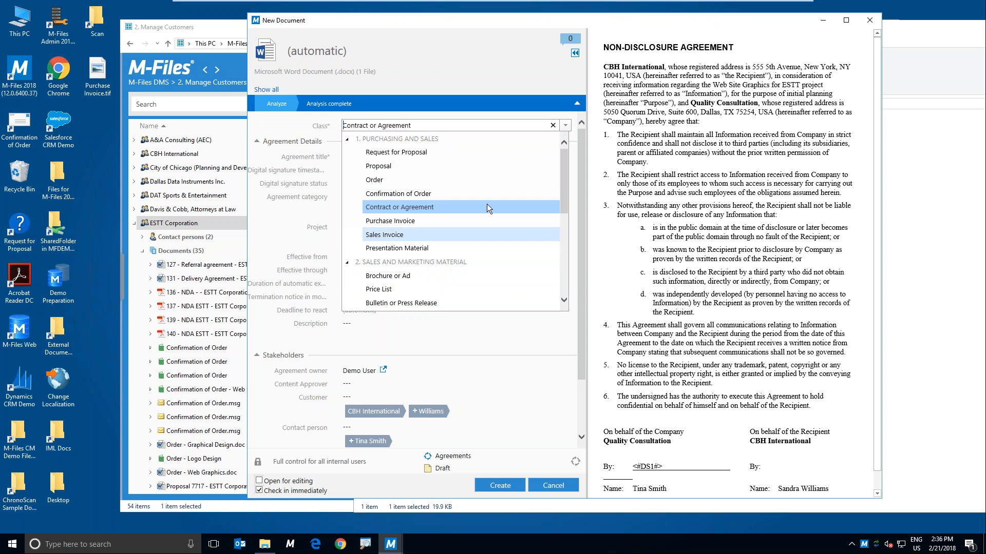
{"action": "left_click_drag", "start_coordinate": [564, 177], "coordinate": [565, 246]}
{"action": "scroll", "coordinate": [405, 239], "scroll_direction": "up", "scroll_amount": 3}
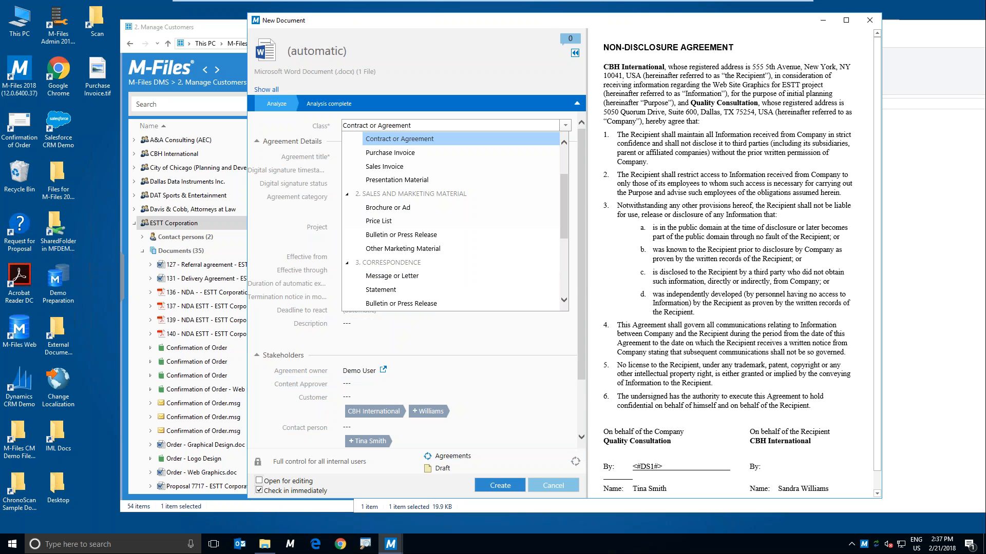
{"action": "left_click", "coordinate": [553, 485]}
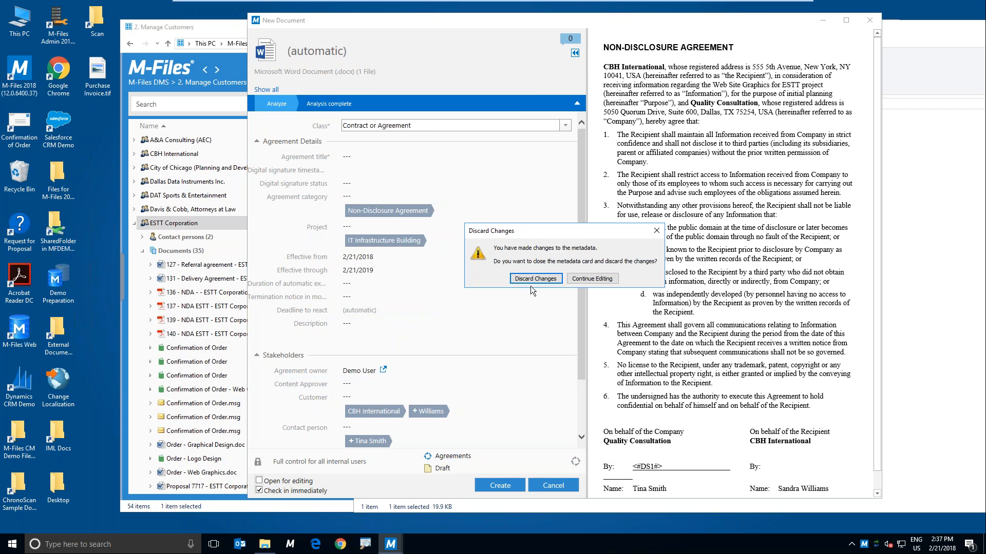
{"action": "left_click", "coordinate": [530, 282]}
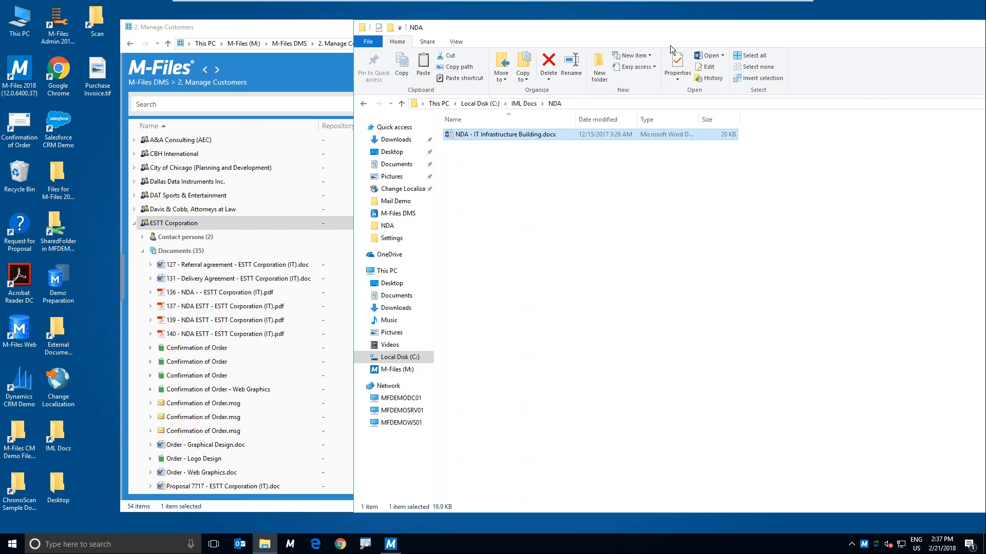
Step: Close the NDA folder, and from the vault's home view show the metadata card of the last purchase invoice PDF under Assigned to Me
{"action": "left_click_drag", "start_coordinate": [720, 24], "coordinate": [443, 27]}
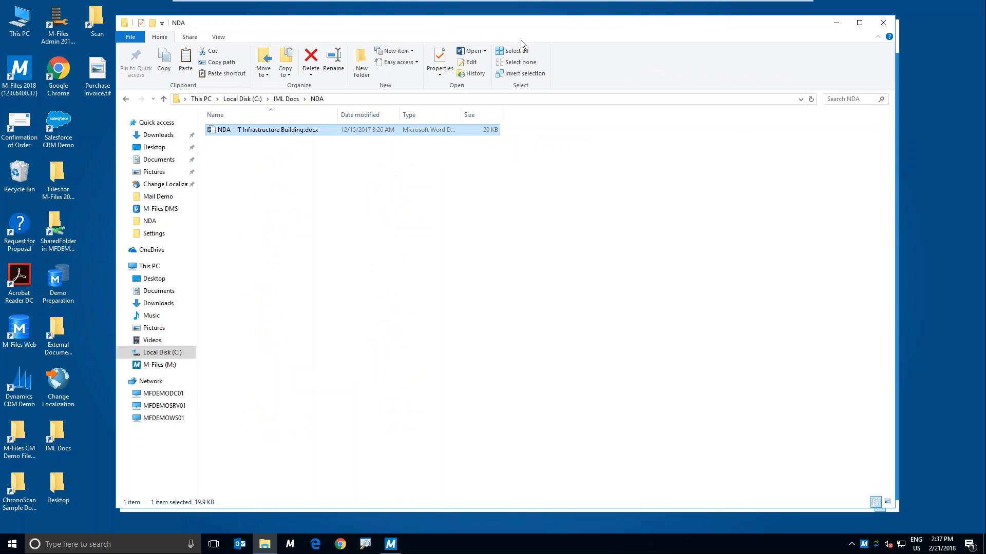
{"action": "left_click", "coordinate": [883, 22]}
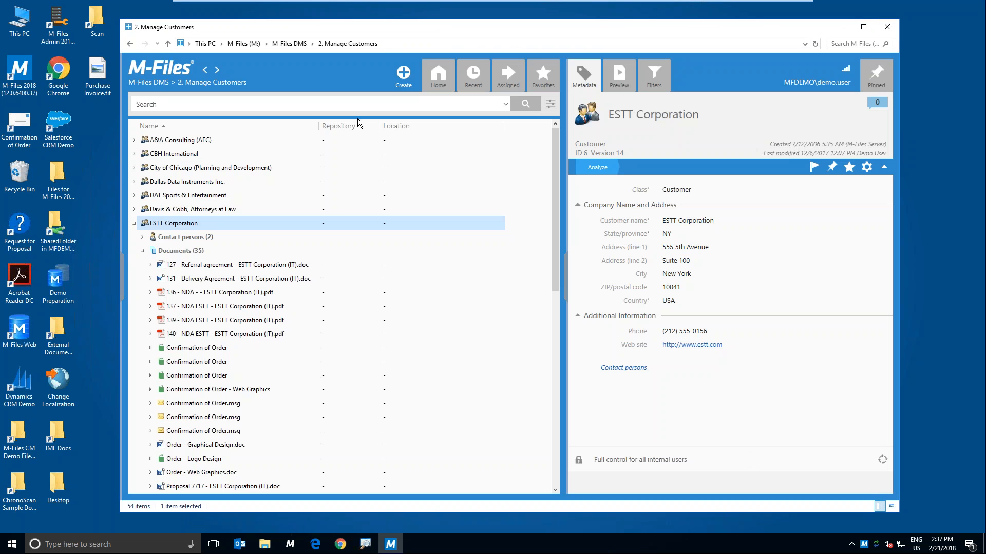
{"action": "left_click", "coordinate": [165, 83]}
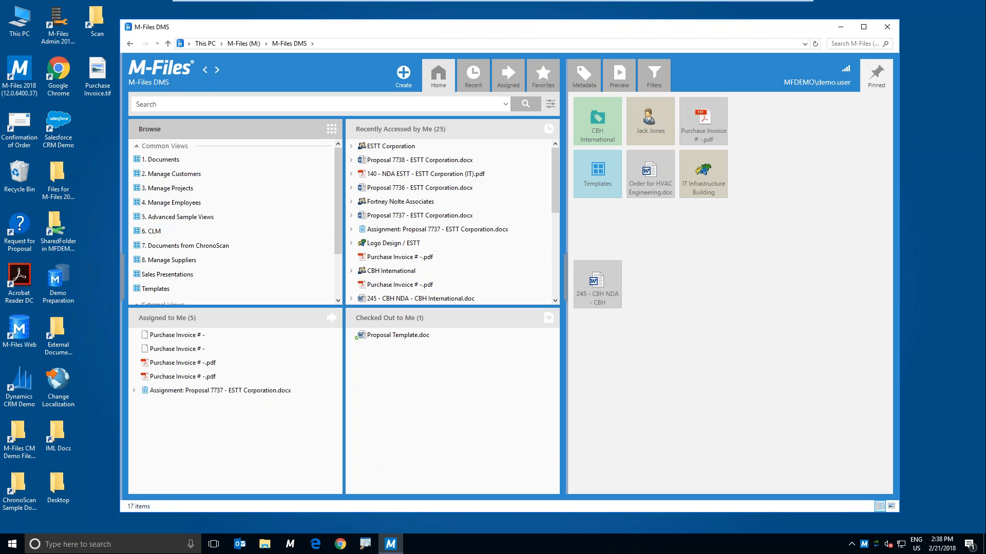
{"action": "left_click", "coordinate": [194, 376]}
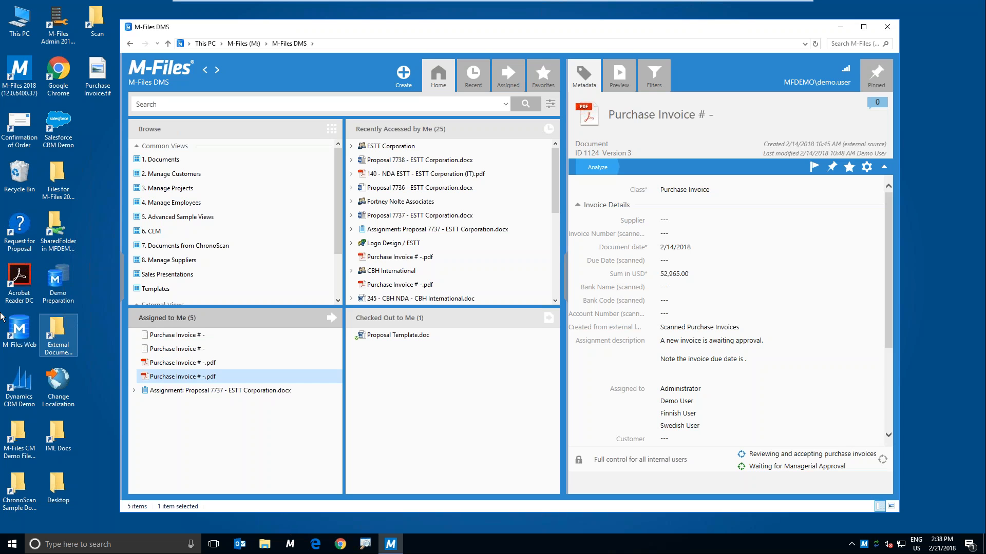
Step: Open M-Files Admin and list the workflows of the M-Files DMS vault
{"action": "double_click", "coordinate": [55, 23]}
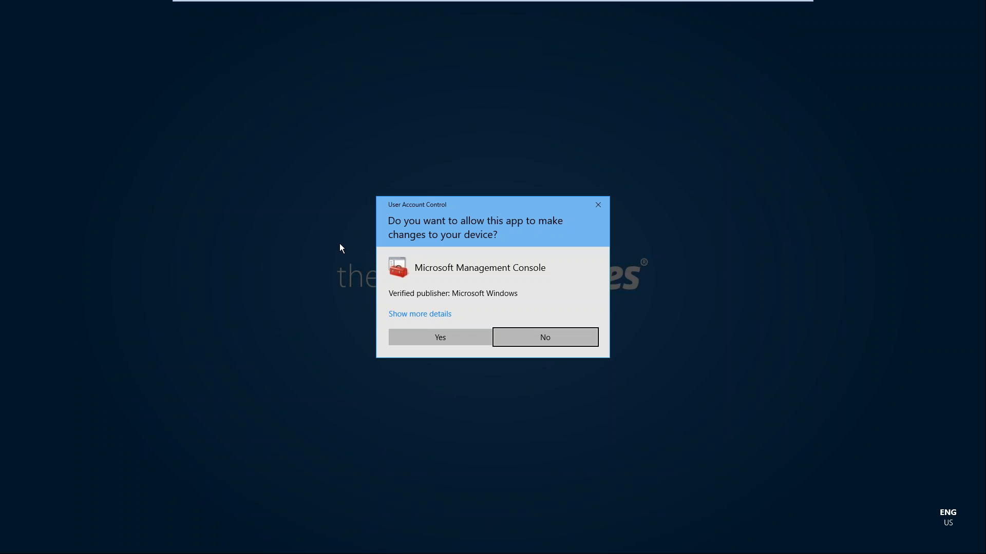
{"action": "left_click", "coordinate": [426, 334]}
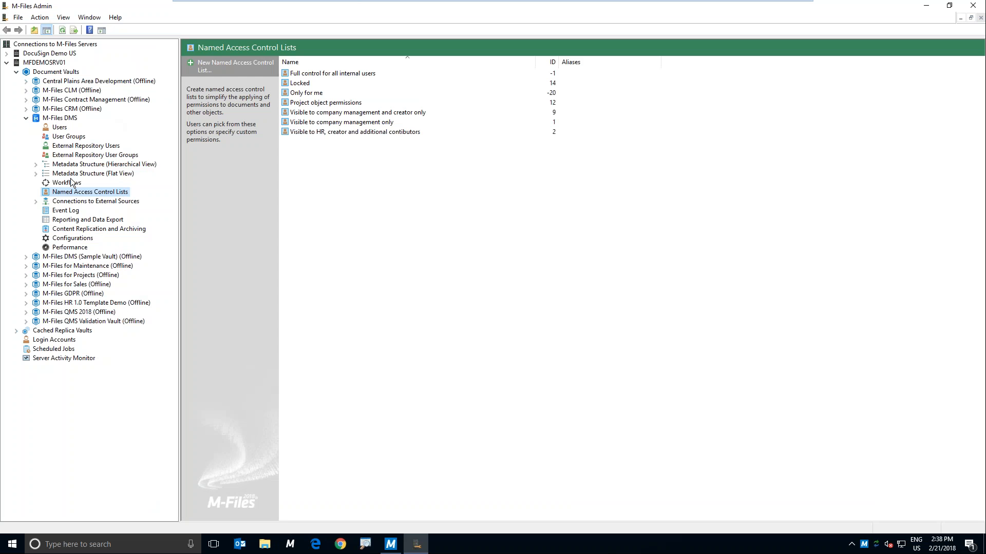
{"action": "left_click", "coordinate": [64, 184]}
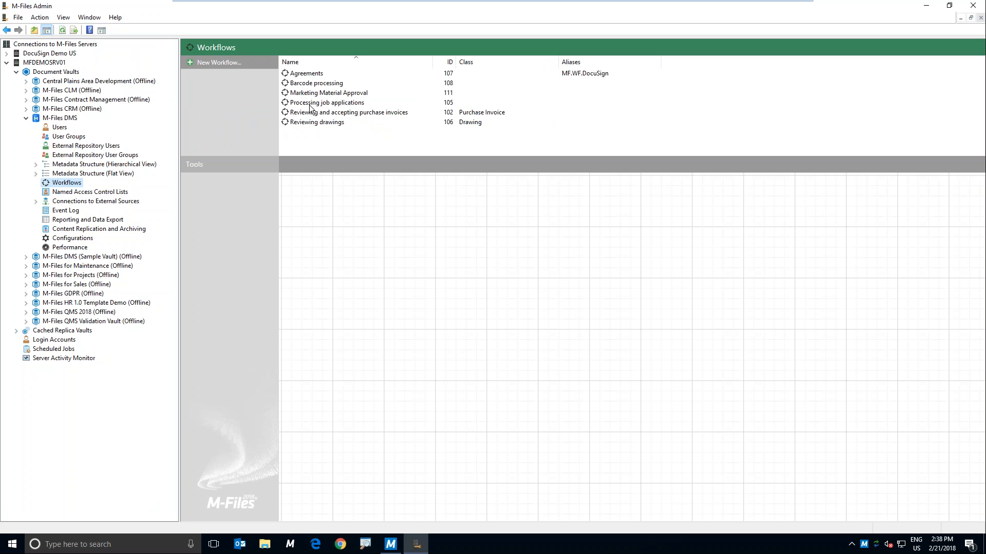
Step: Examine the Marketing Material Approval, purchase invoice review and Agreements workflow diagrams, and close M-Files Admin
{"action": "left_click", "coordinate": [305, 95]}
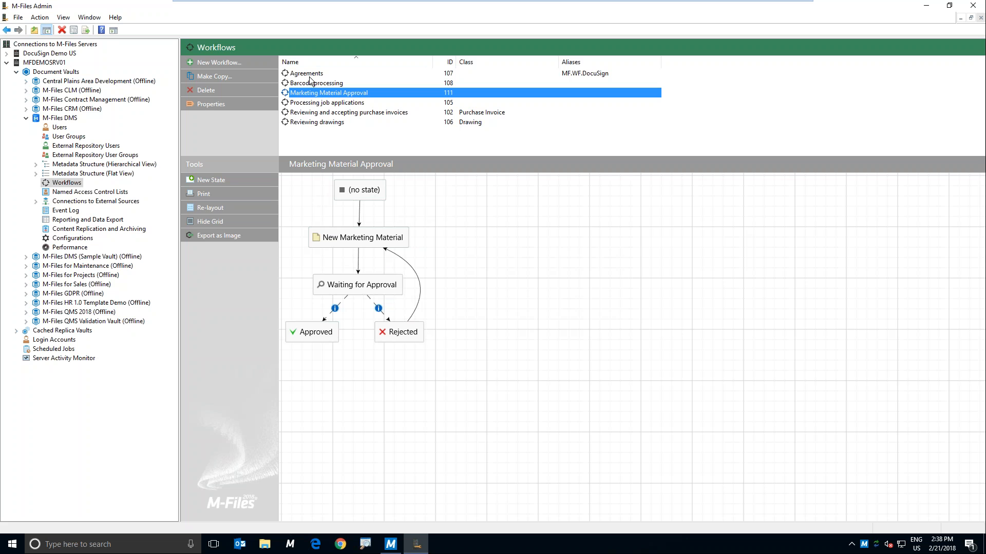
{"action": "left_click", "coordinate": [349, 112]}
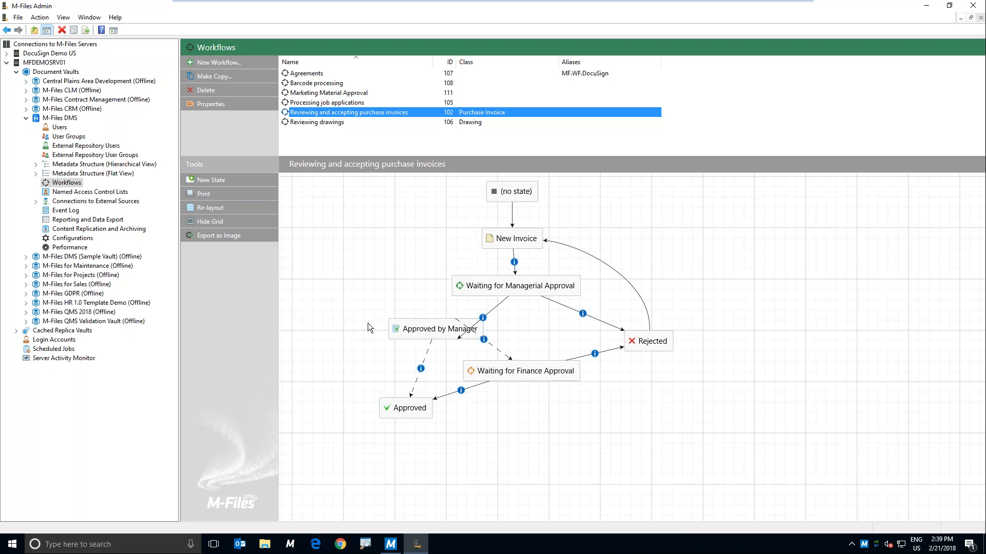
{"action": "left_click", "coordinate": [314, 75]}
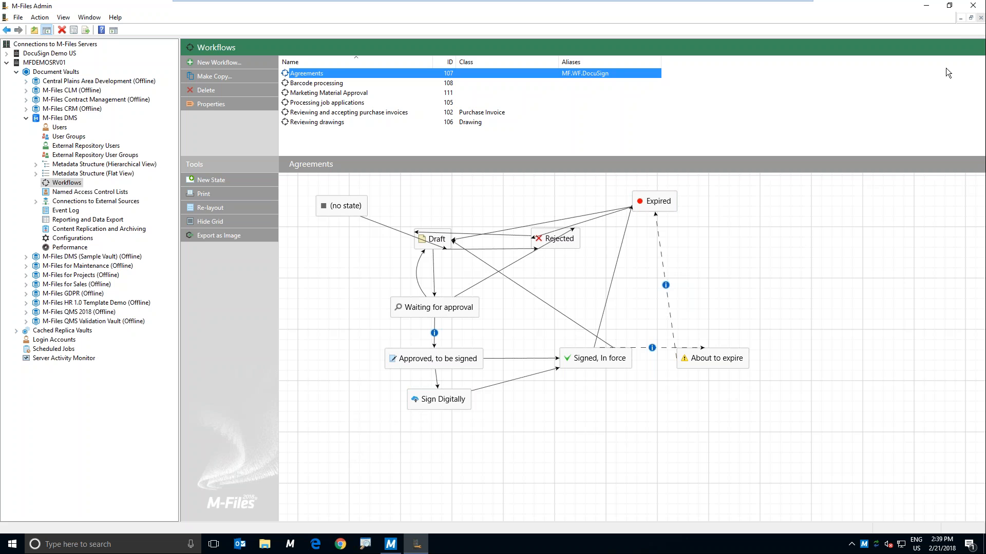
{"action": "left_click", "coordinate": [973, 7]}
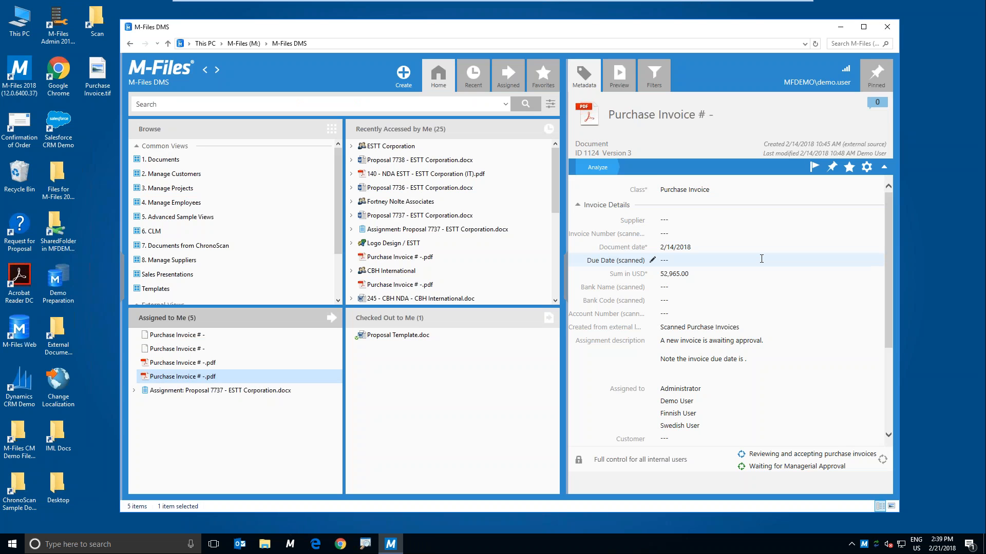
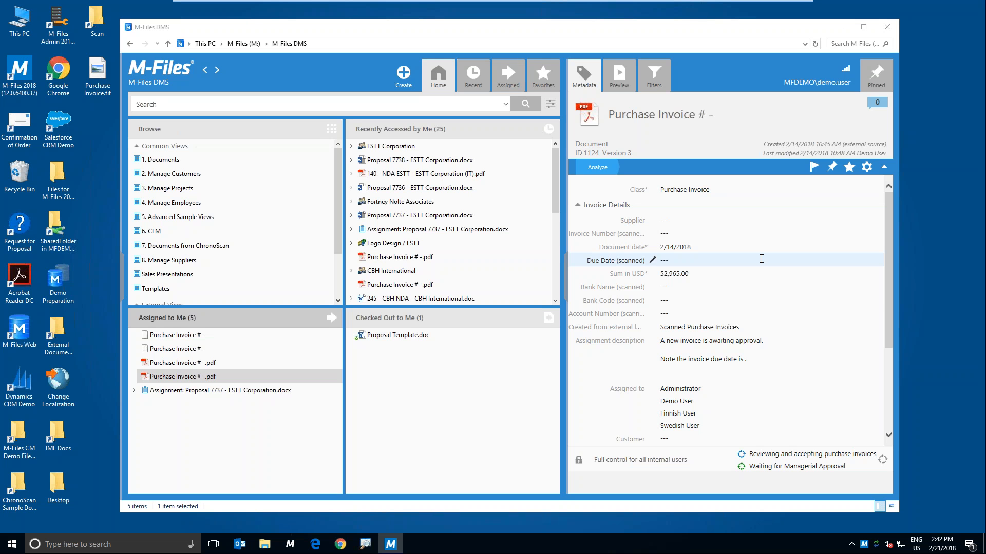
Step: Open the Templates view, show the metadata and preview of Agreement template.doc, and cancel the new document based on it
{"action": "left_click", "coordinate": [166, 292]}
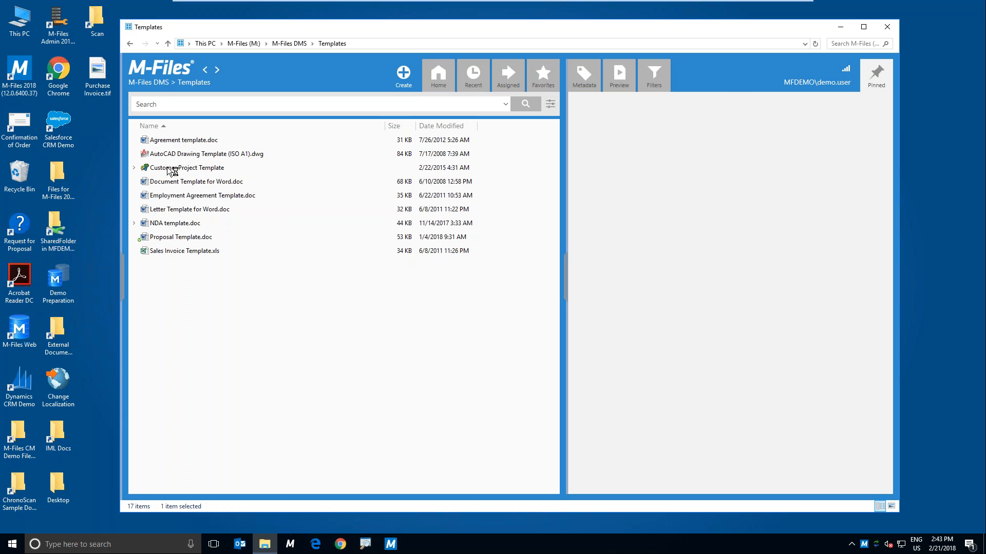
{"action": "left_click", "coordinate": [173, 144]}
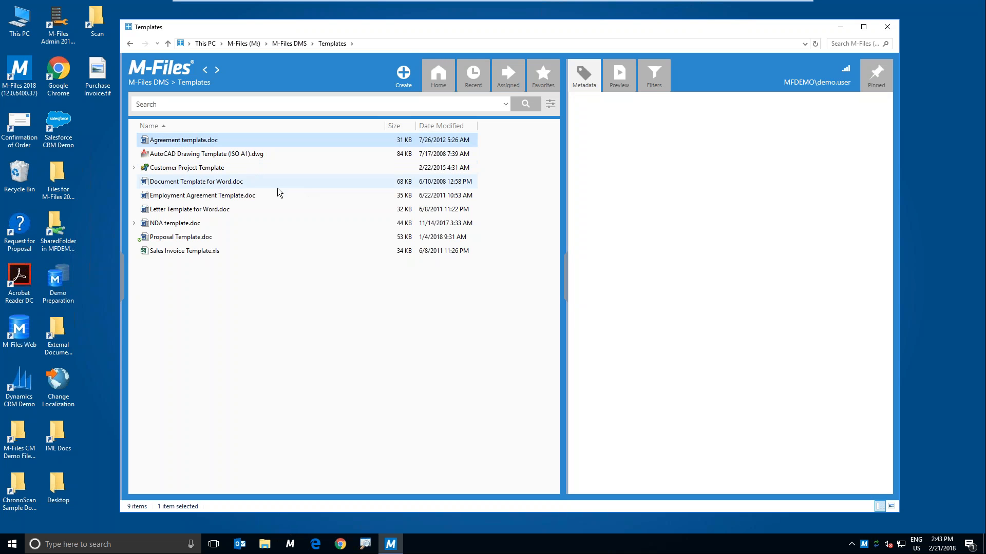
{"action": "left_click", "coordinate": [600, 85]}
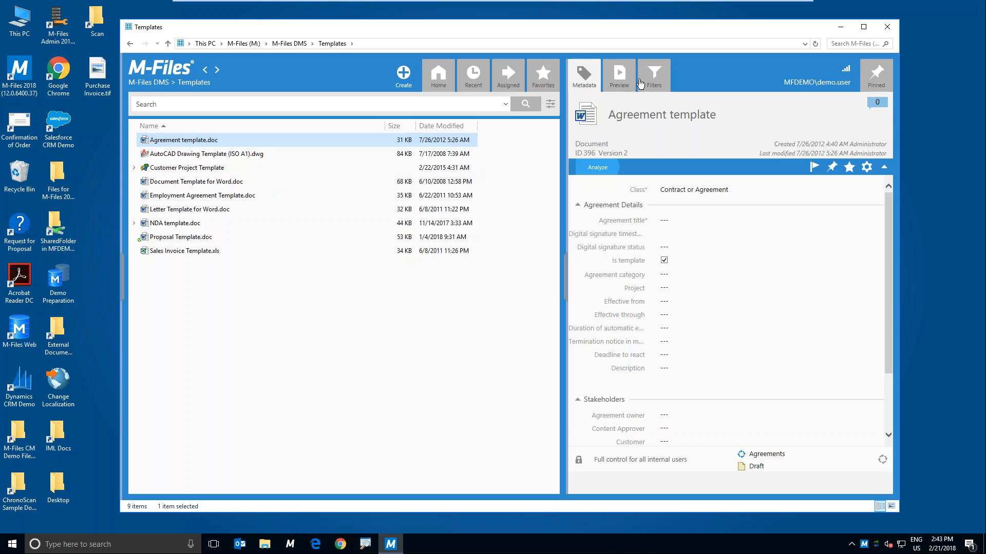
{"action": "left_click", "coordinate": [619, 76]}
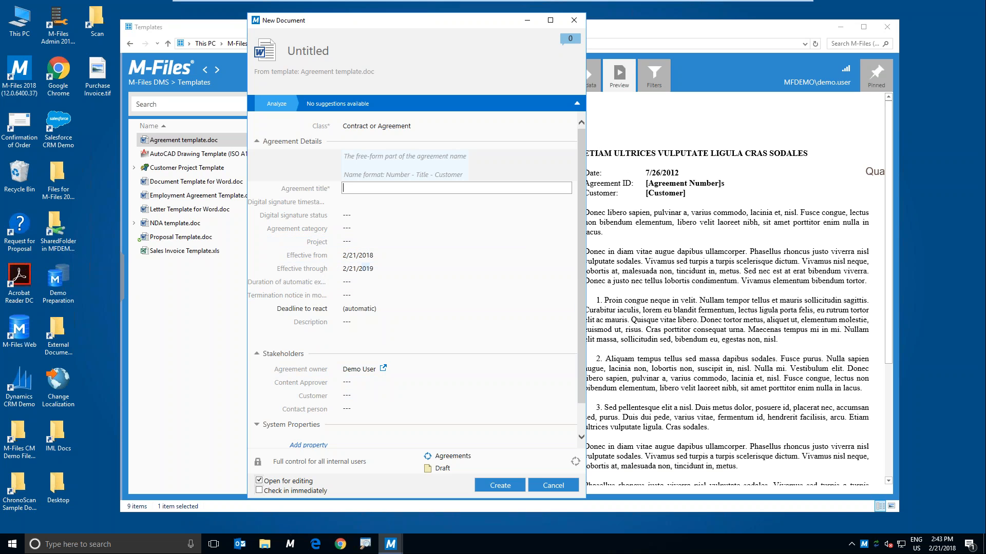
{"action": "left_click", "coordinate": [559, 485]}
{"action": "left_click", "coordinate": [396, 280]}
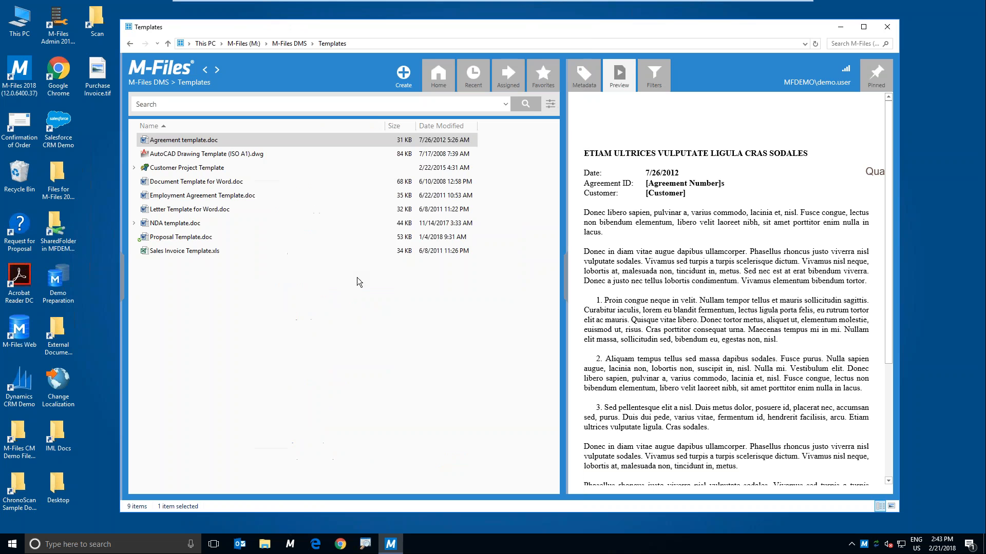
Step: Preview NDA template.doc and return to the home view of the M-Files DMS vault
{"action": "left_click", "coordinate": [227, 223]}
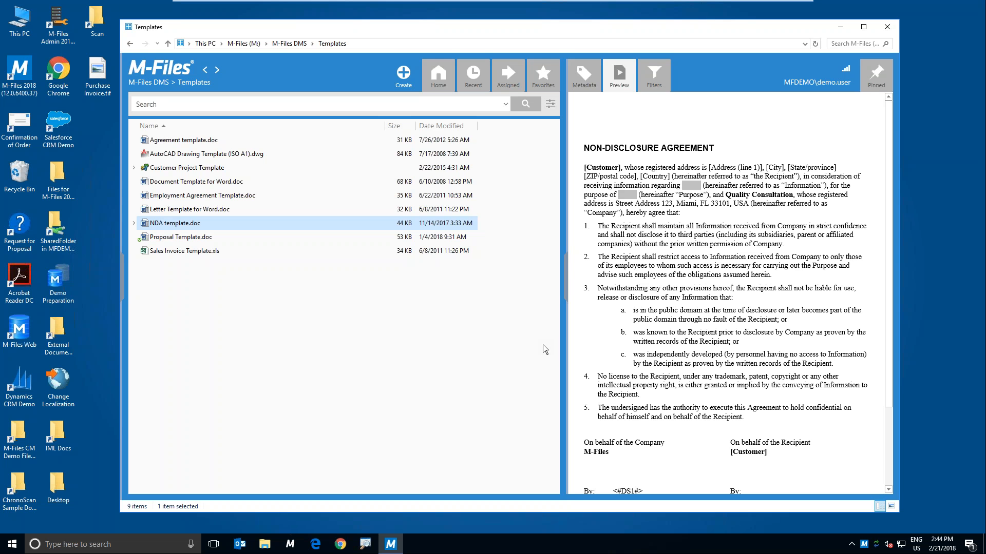
{"action": "left_click", "coordinate": [177, 104]}
{"action": "left_click", "coordinate": [205, 70]}
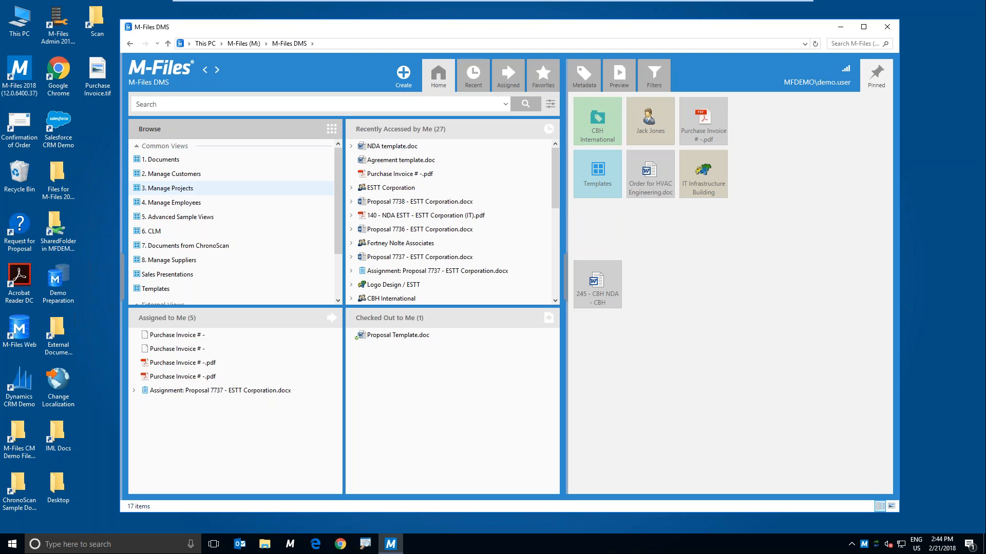
{"action": "left_click", "coordinate": [211, 105]}
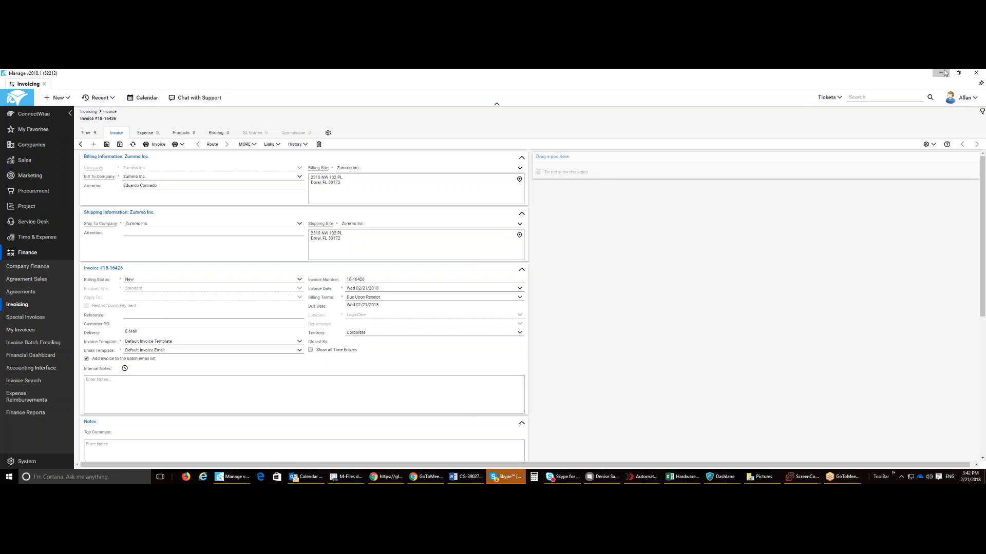
{"action": "left_click", "coordinate": [944, 73]}
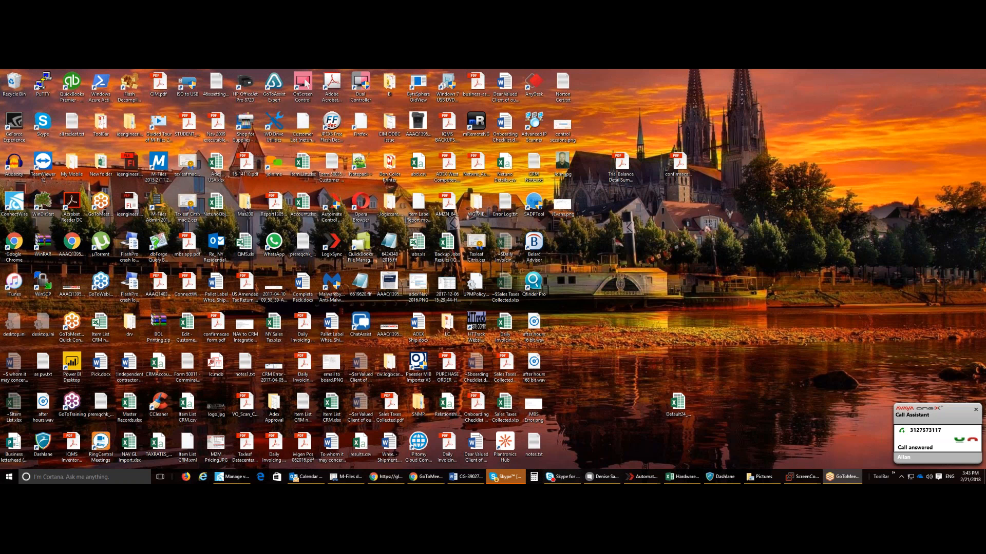
Step: Switch to File Explorer and open the LogixCare vault on the M-Files (M:) drive
{"action": "left_click", "coordinate": [9, 476]}
{"action": "left_click", "coordinate": [24, 420]}
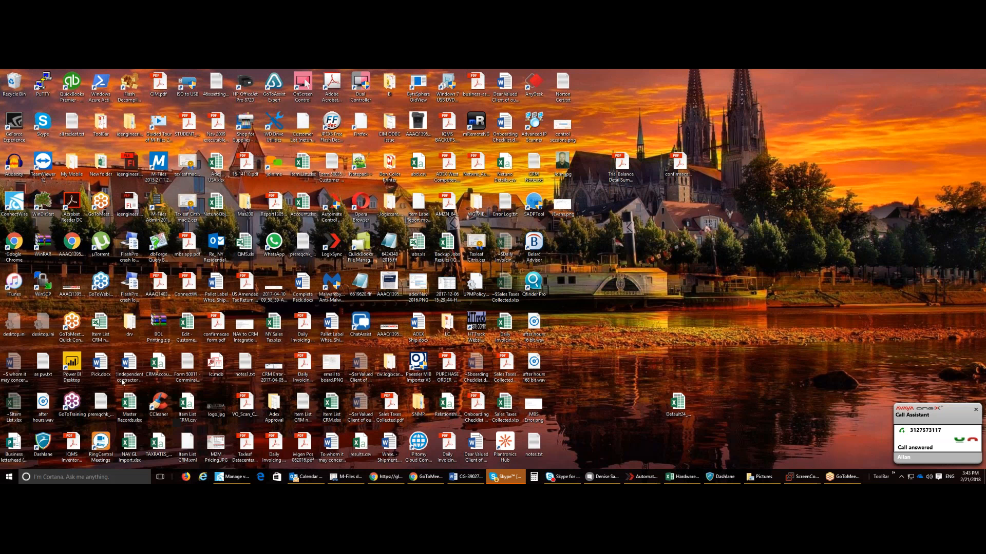
{"action": "left_click_drag", "start_coordinate": [0, 167], "coordinate": [629, 96]}
{"action": "scroll", "coordinate": [534, 277], "scroll_direction": "down", "scroll_amount": 15}
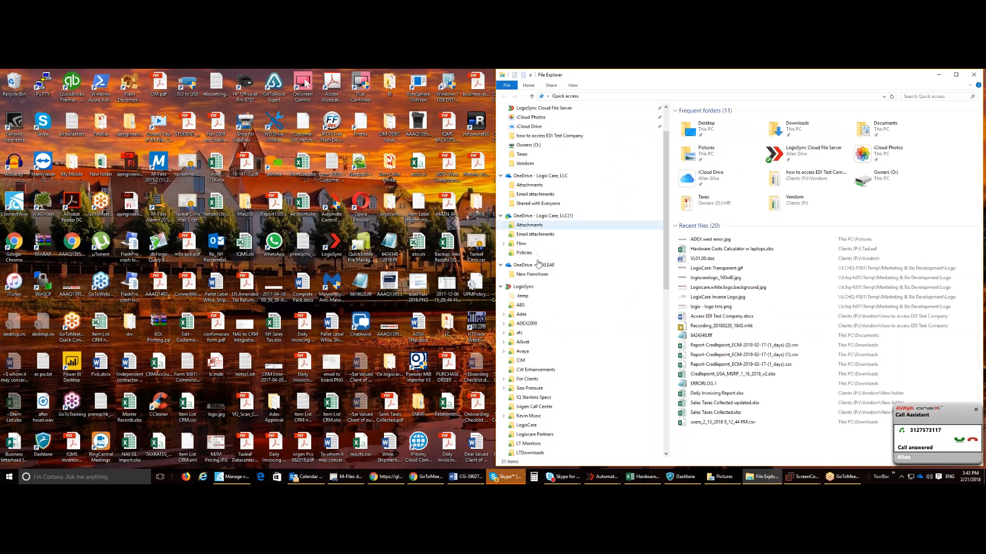
{"action": "scroll", "coordinate": [541, 300], "scroll_direction": "down", "scroll_amount": 1}
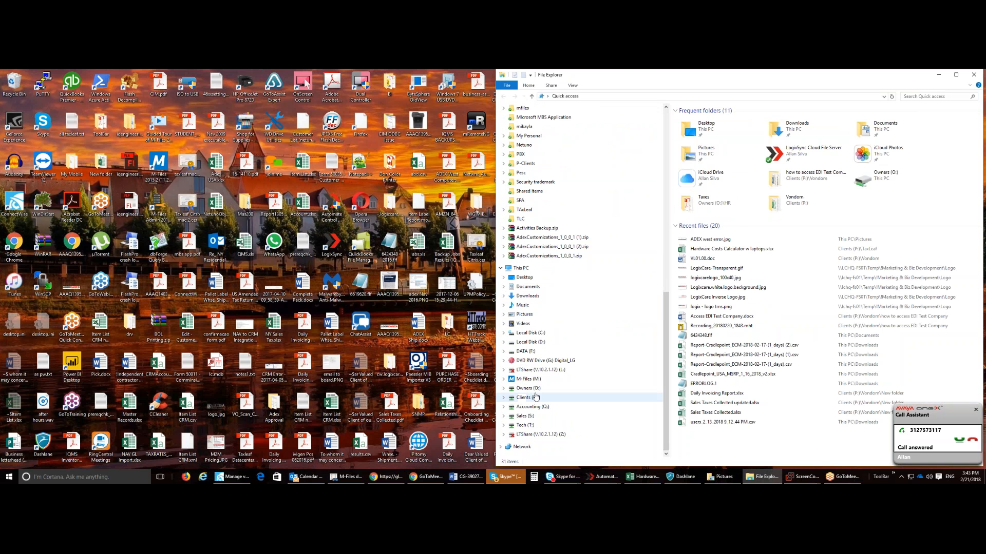
{"action": "left_click", "coordinate": [534, 379]}
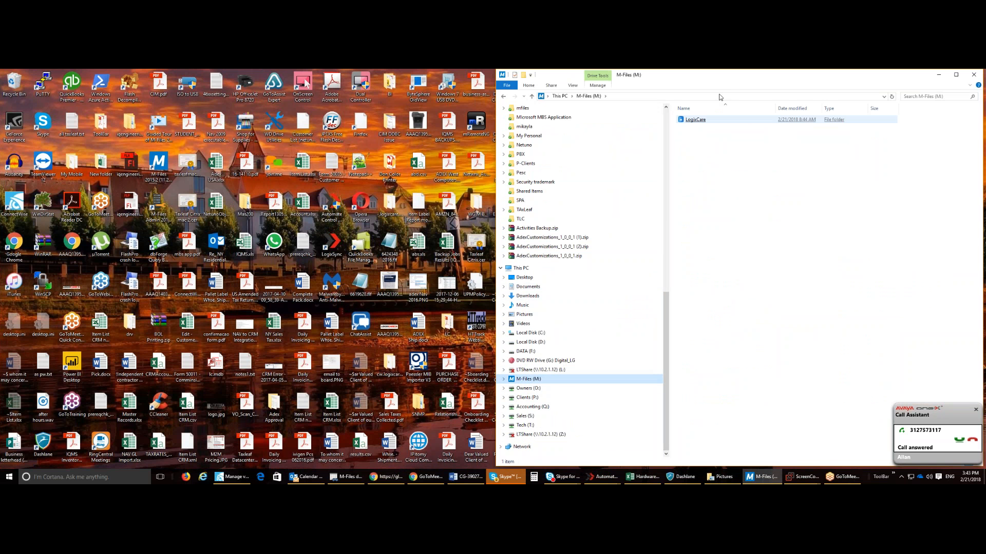
{"action": "left_click", "coordinate": [689, 119]}
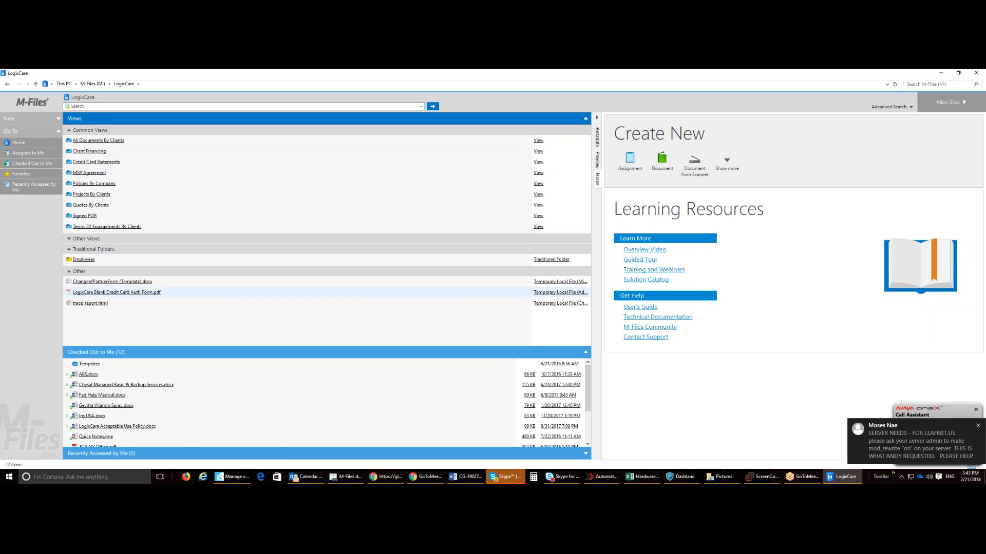
Step: Bring the LogixCare vault window back up and dock it to the right half of the desktop
{"action": "mouse_move", "coordinate": [235, 478]}
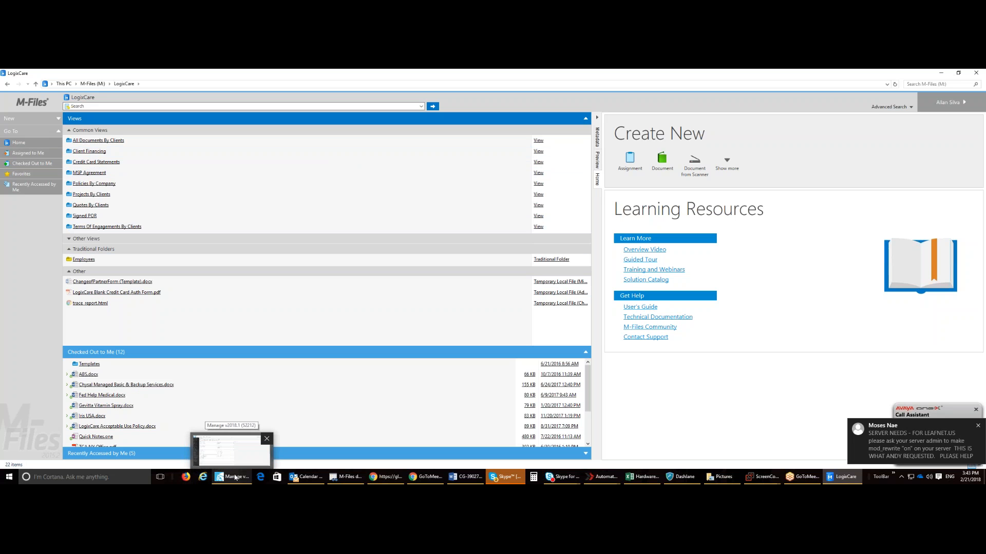
{"action": "mouse_move", "coordinate": [291, 479]}
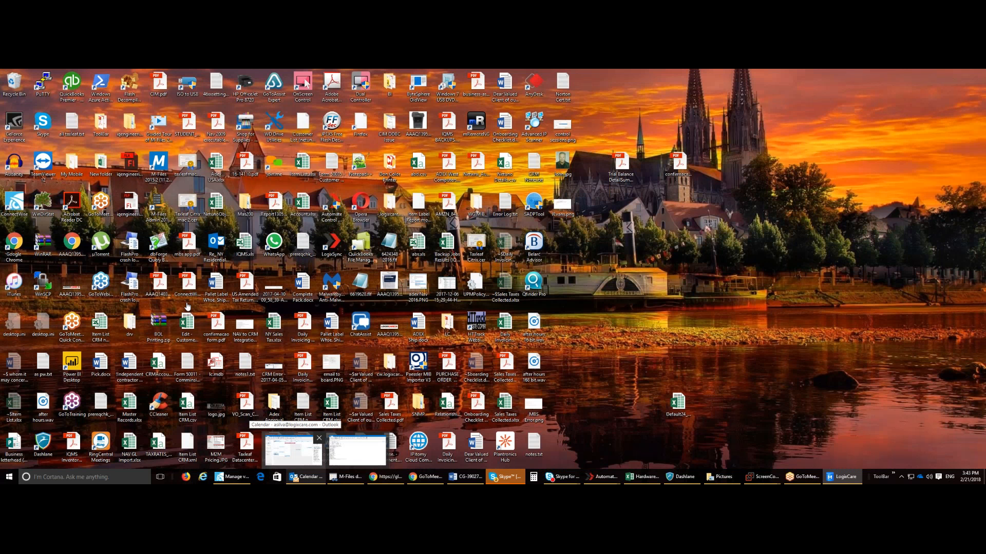
{"action": "left_click", "coordinate": [844, 477]}
{"action": "left_click", "coordinate": [845, 477]}
{"action": "left_click", "coordinate": [845, 481]}
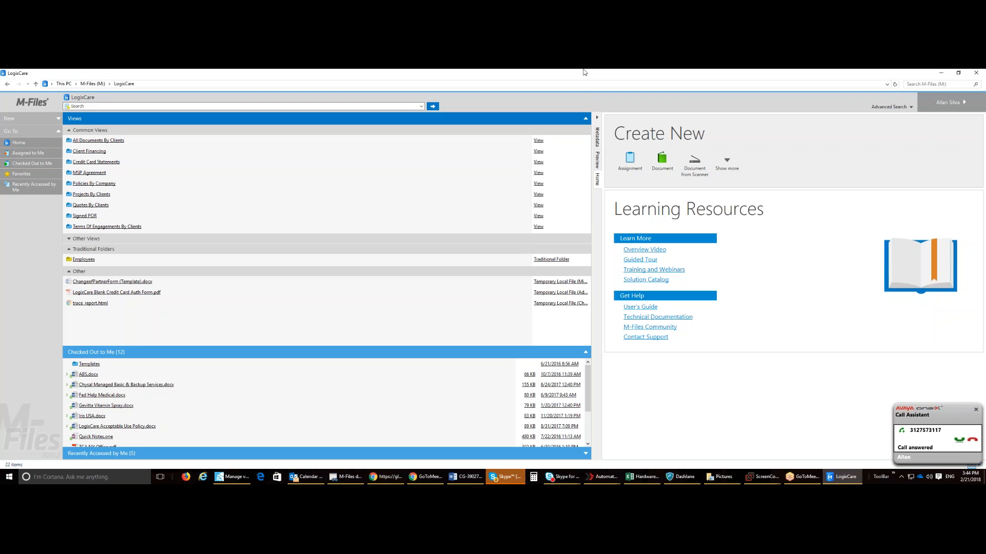
{"action": "left_click_drag", "start_coordinate": [584, 72], "coordinate": [985, 82]}
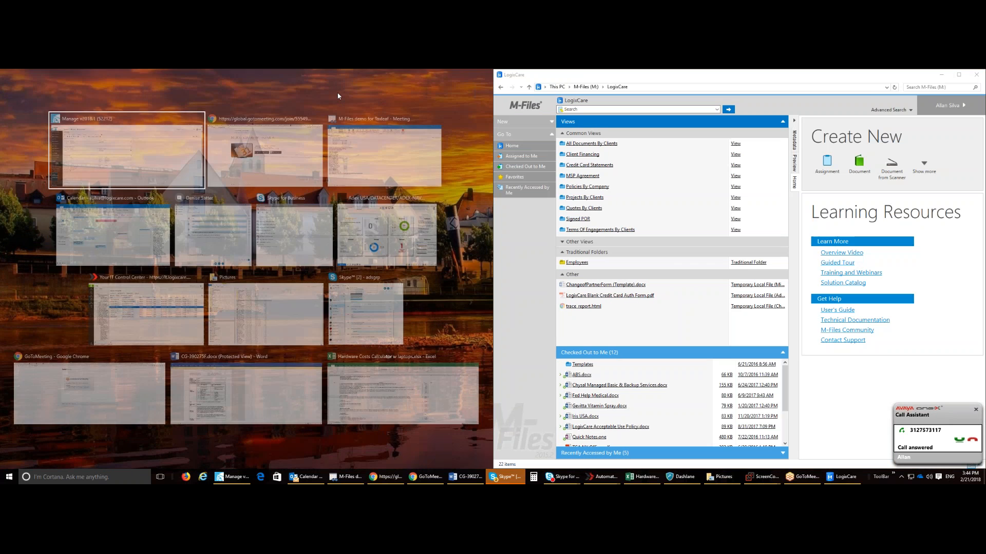
{"action": "left_click", "coordinate": [338, 96]}
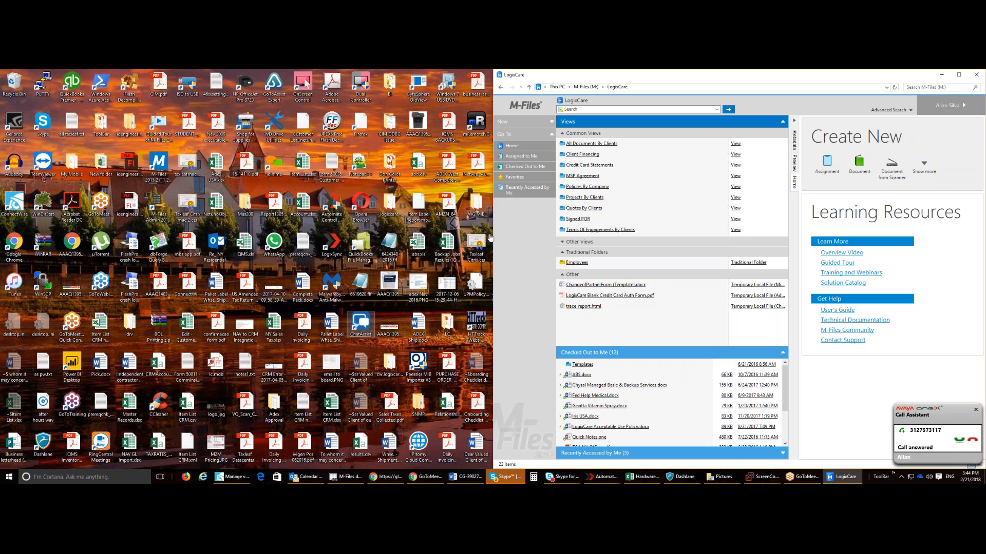
Step: Show the This PC drives in File Explorer and open the independent contractor agreement from the desktop in Word
{"action": "left_click", "coordinate": [555, 87]}
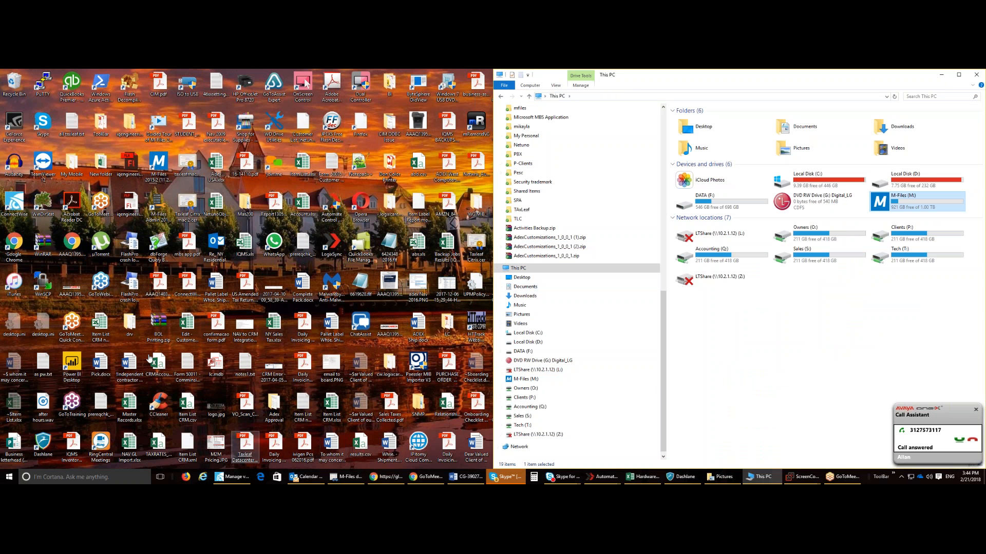
{"action": "left_click", "coordinate": [131, 363]}
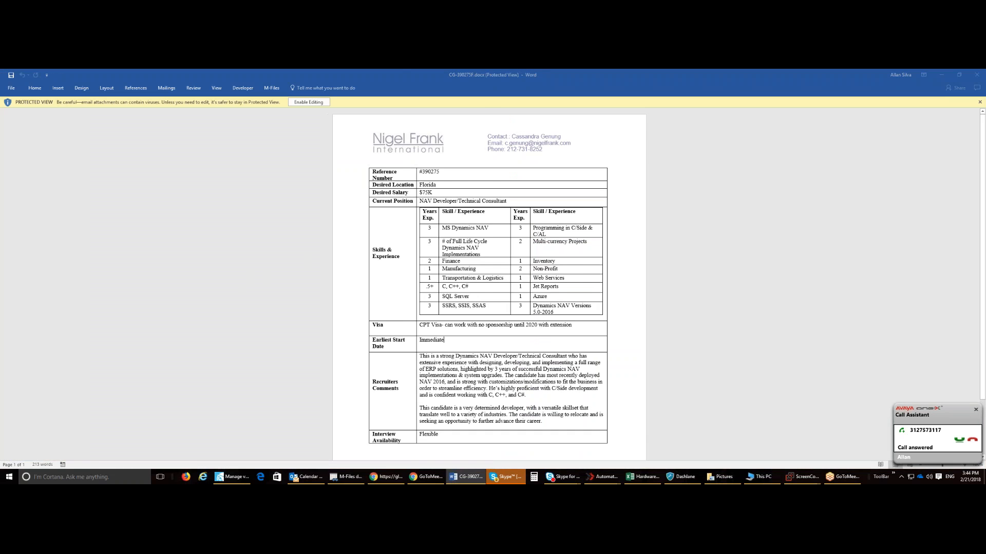
Step: Save the independent contractor agreement as a Word Document in the LogixCare vault on M-Files (M:), accepting the upgrade to the newest file format
{"action": "left_click", "coordinate": [9, 92]}
{"action": "left_click", "coordinate": [34, 165]}
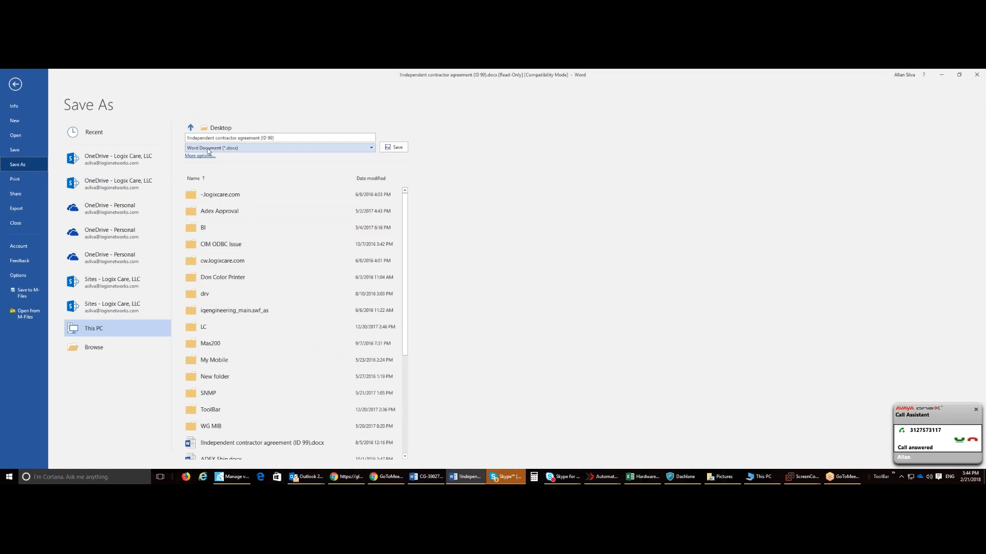
{"action": "left_click", "coordinate": [94, 347]}
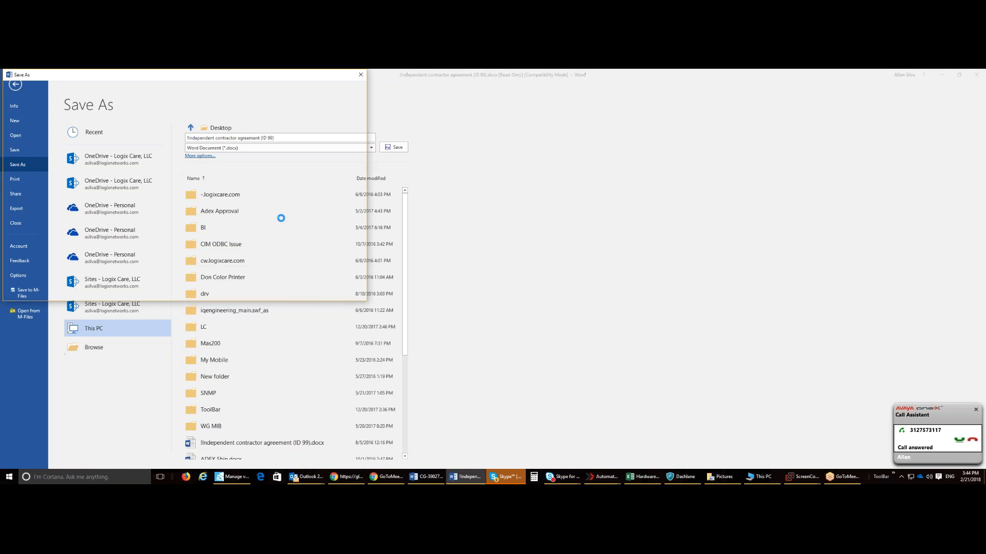
{"action": "left_click", "coordinate": [59, 205]}
{"action": "left_click", "coordinate": [34, 147]}
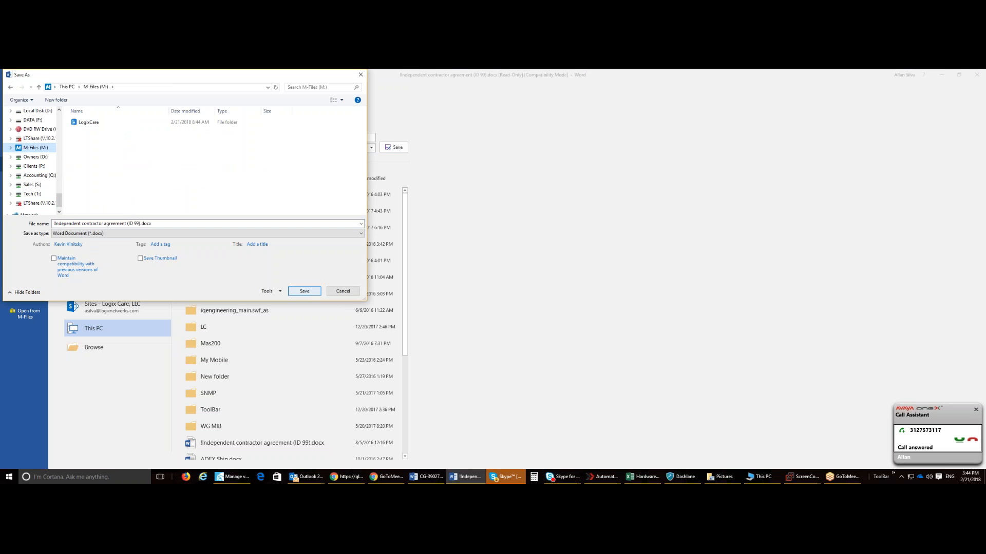
{"action": "left_click", "coordinate": [110, 125]}
{"action": "left_click", "coordinate": [313, 291]}
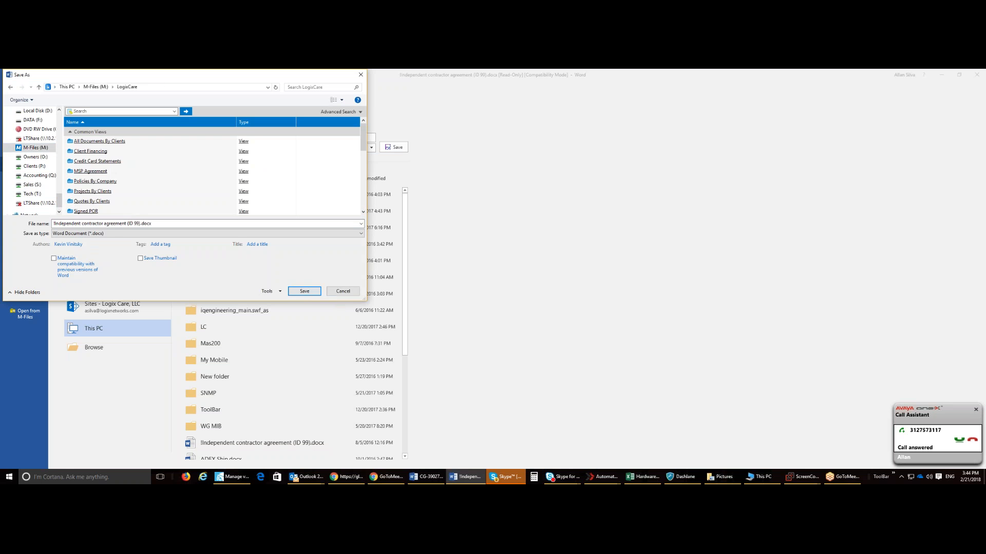
{"action": "left_click", "coordinate": [310, 292]}
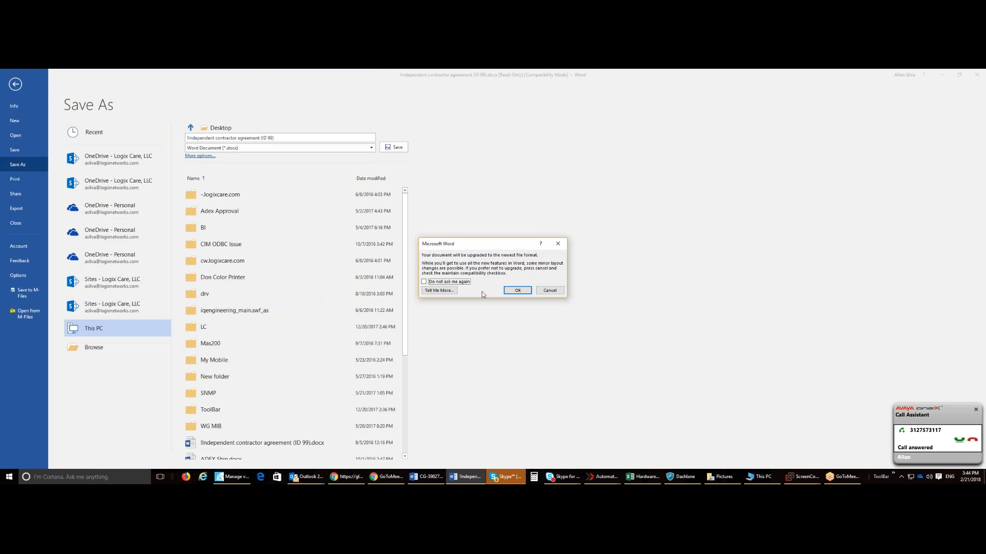
{"action": "left_click", "coordinate": [507, 290]}
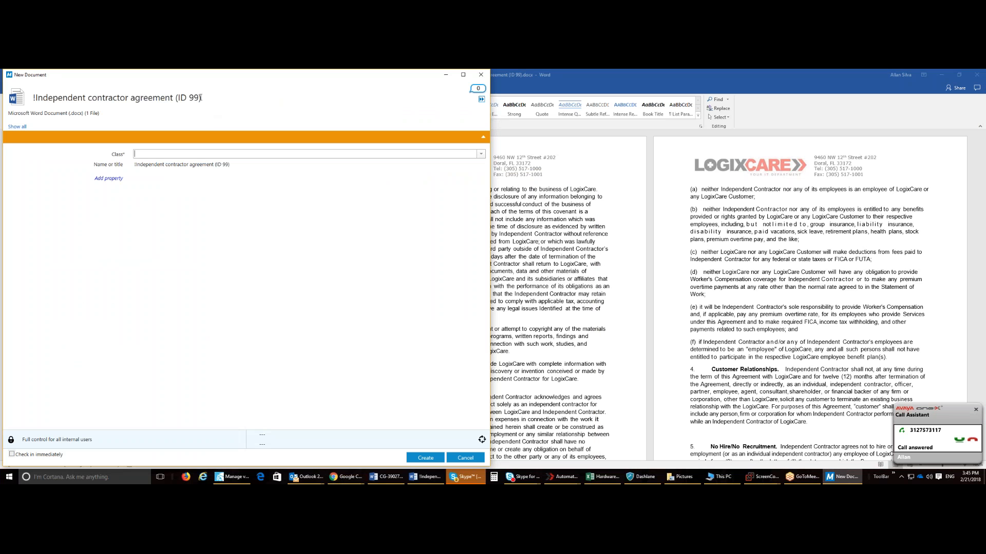
Step: Move the New Document window beside the agreement and set its class to Subcontactors under HR
{"action": "left_click_drag", "start_coordinate": [177, 77], "coordinate": [670, 76]}
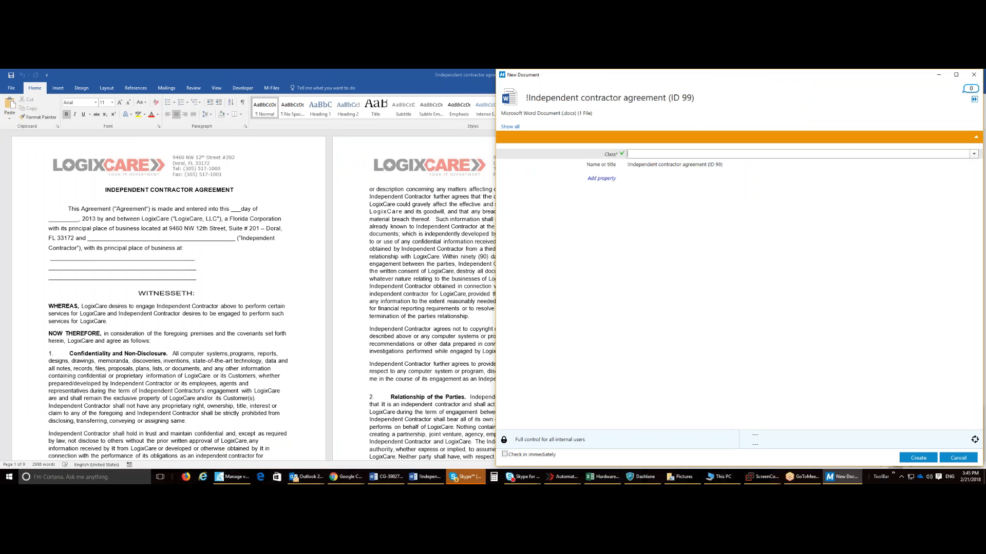
{"action": "left_click", "coordinate": [973, 154]}
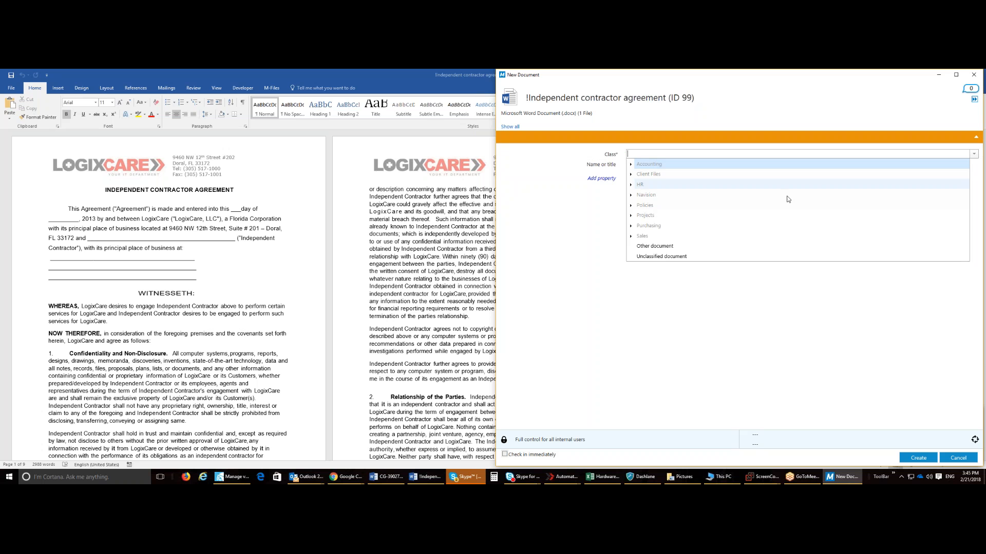
{"action": "left_click", "coordinate": [631, 185]}
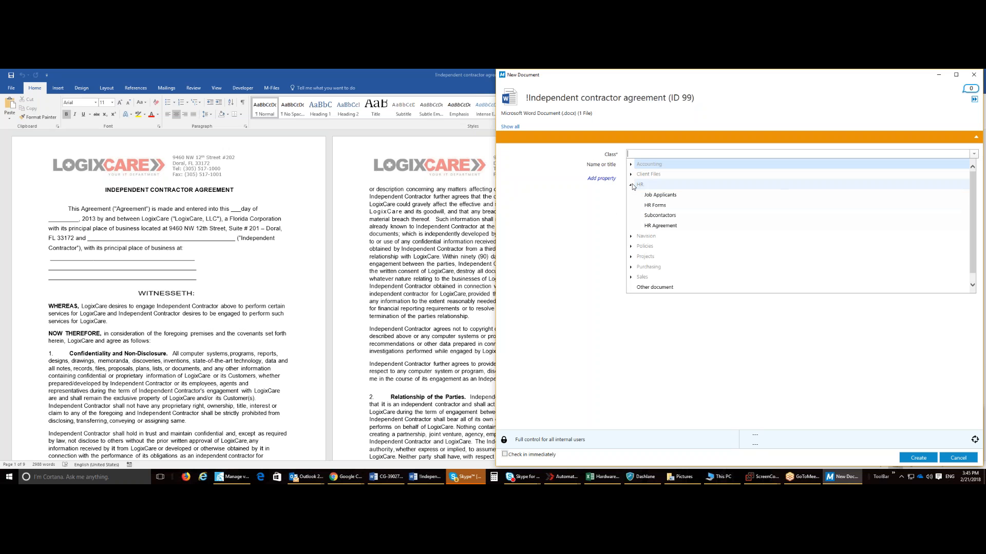
{"action": "left_click", "coordinate": [660, 215]}
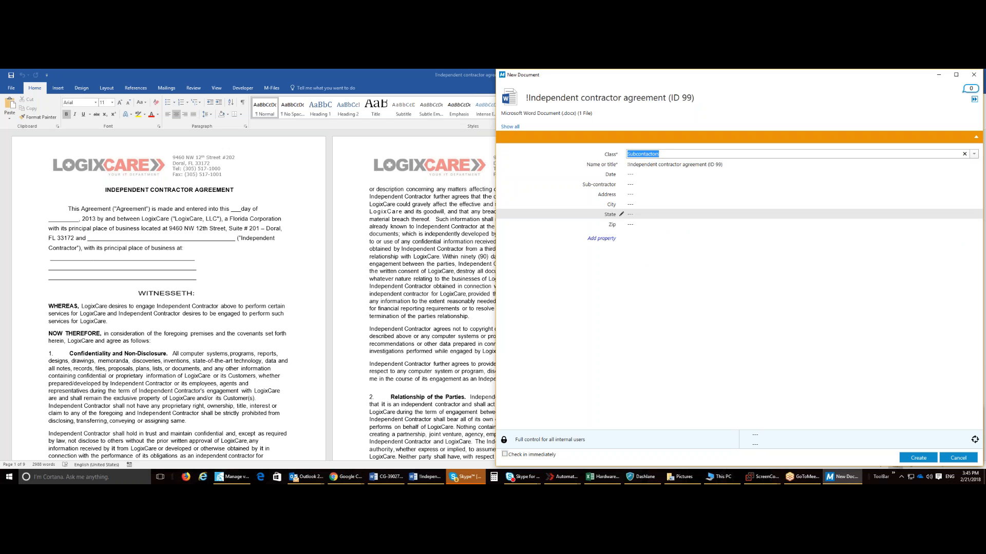
Step: Set the new document's Date to 2/21/2018 and open its Sub-contractor and Class properties for editing
{"action": "left_click", "coordinate": [663, 174]}
{"action": "left_click", "coordinate": [657, 246]}
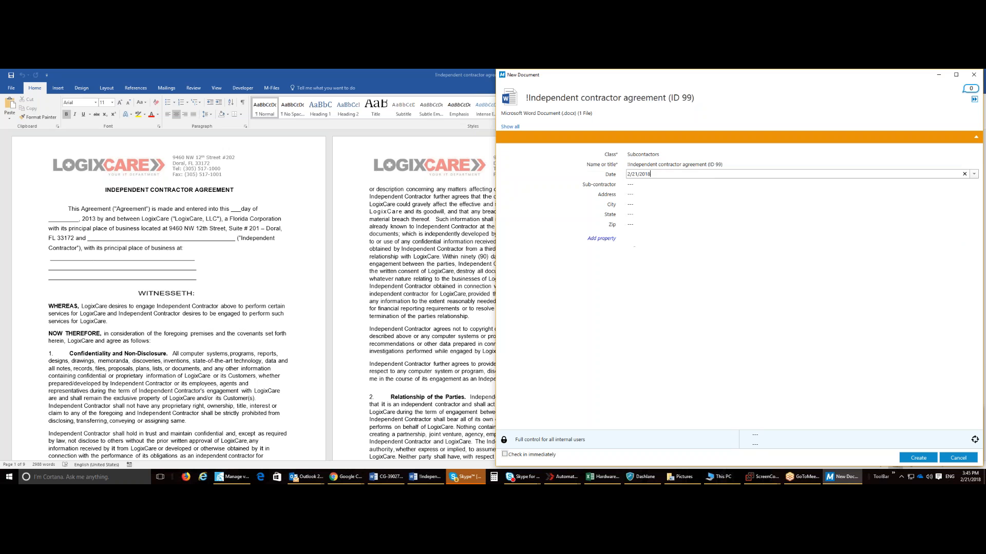
{"action": "left_click", "coordinate": [796, 183]}
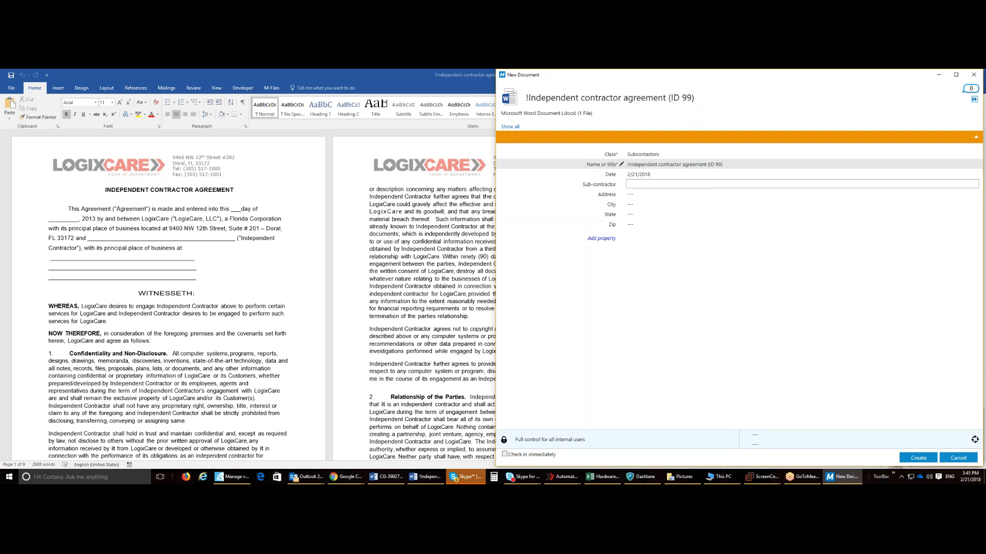
{"action": "left_click", "coordinate": [673, 155]}
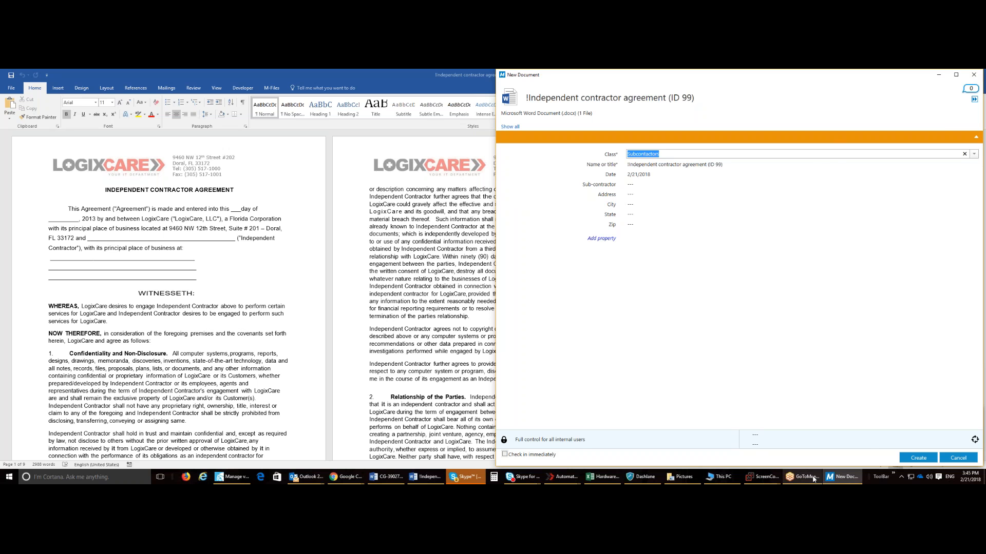
{"action": "left_click", "coordinate": [830, 478]}
{"action": "left_click", "coordinate": [830, 477]}
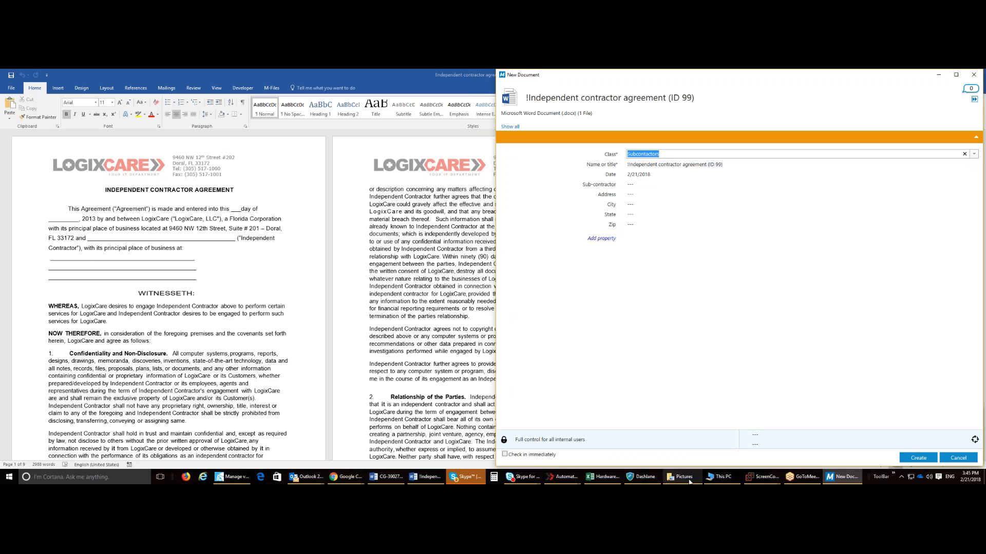
Step: Switch to File Explorer and open the LogixCare vault on the M-Files (M:) drive
{"action": "left_click", "coordinate": [724, 477]}
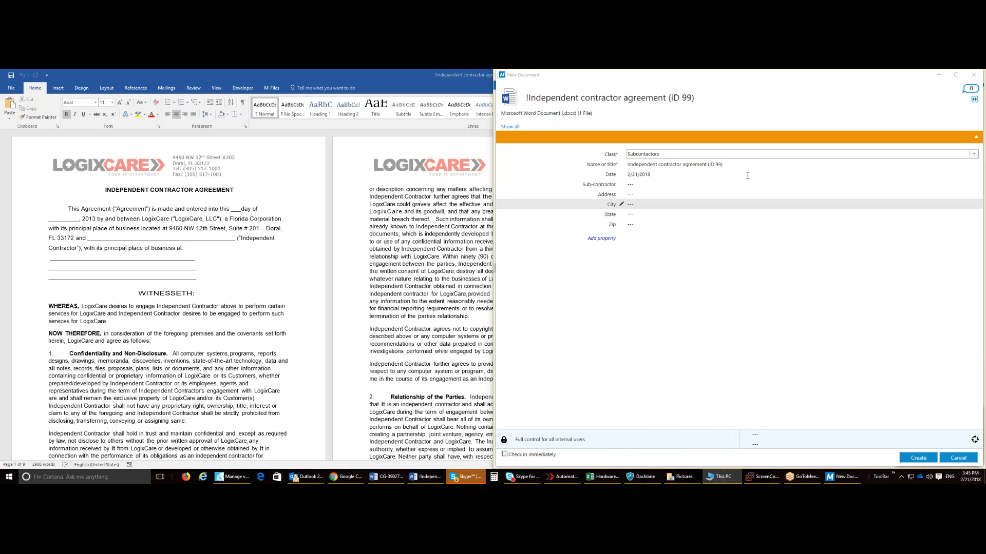
{"action": "left_click_drag", "start_coordinate": [737, 78], "coordinate": [1, 77]}
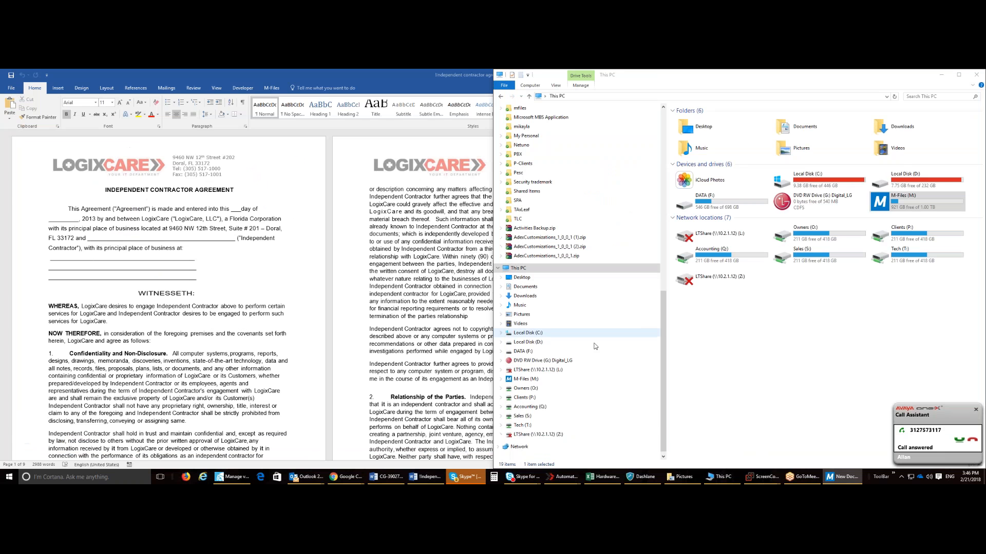
{"action": "left_click", "coordinate": [526, 379]}
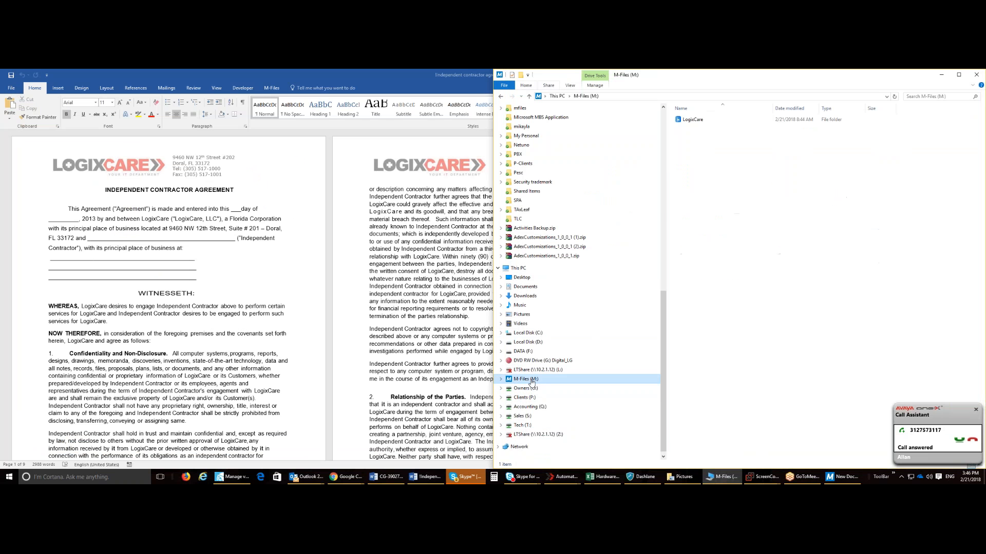
{"action": "double_click", "coordinate": [704, 125]}
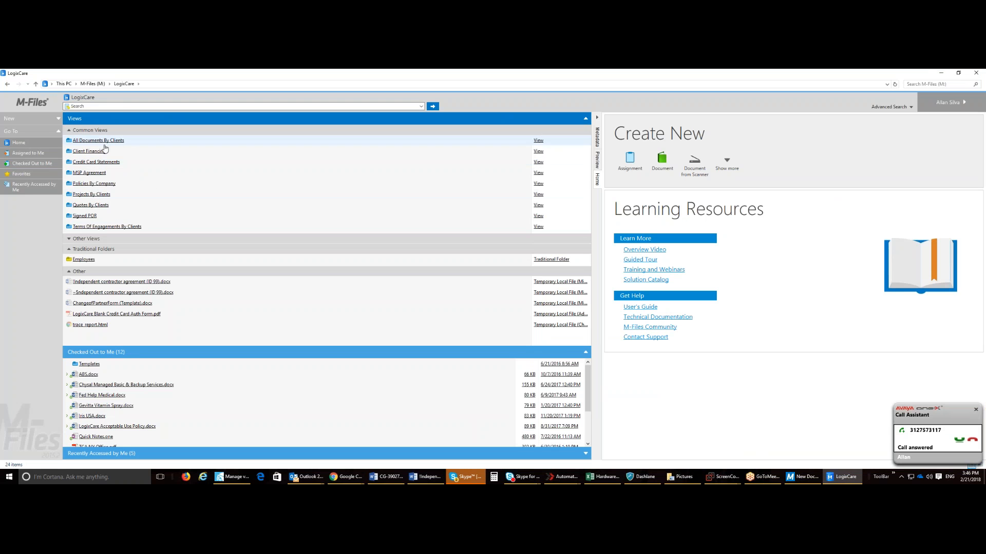
Step: Look through the MSP Agreement and Projects By Clients views and return to the LogixCare vault home
{"action": "left_click", "coordinate": [96, 175]}
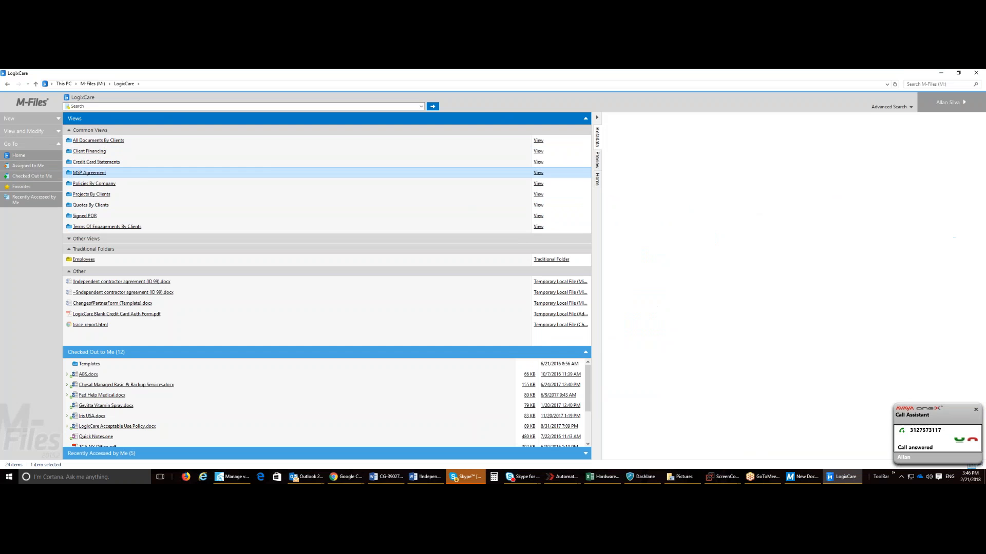
{"action": "double_click", "coordinate": [98, 174]}
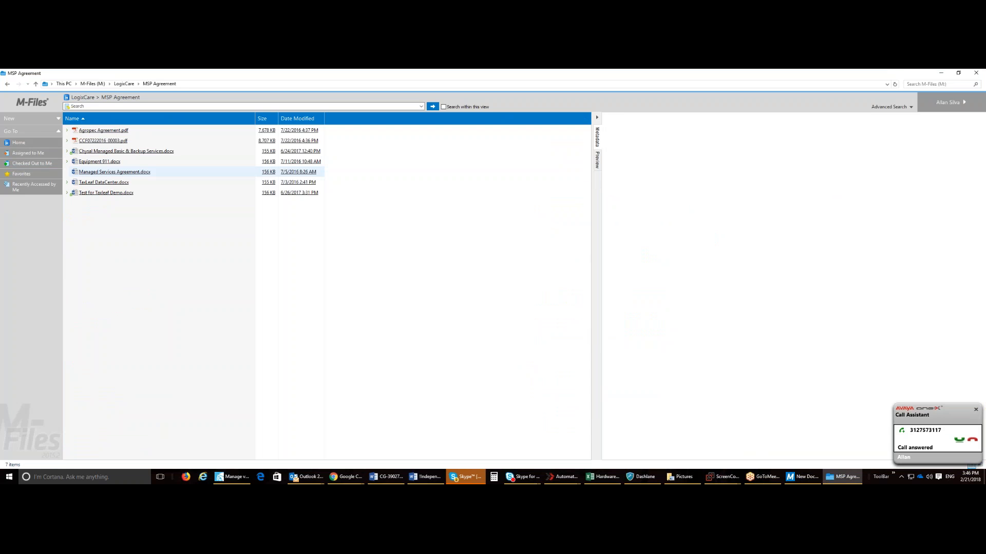
{"action": "left_click", "coordinate": [125, 84]}
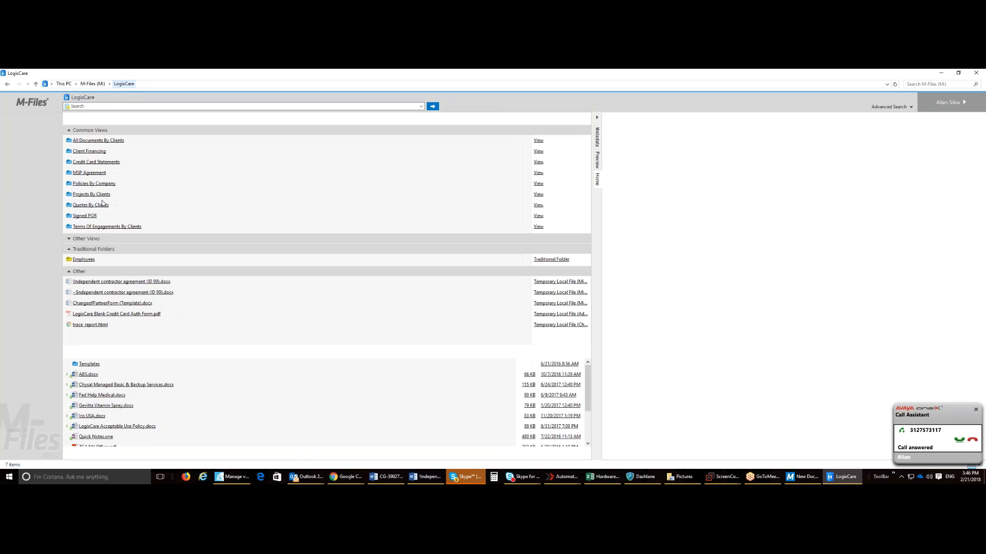
{"action": "left_click", "coordinate": [96, 194]}
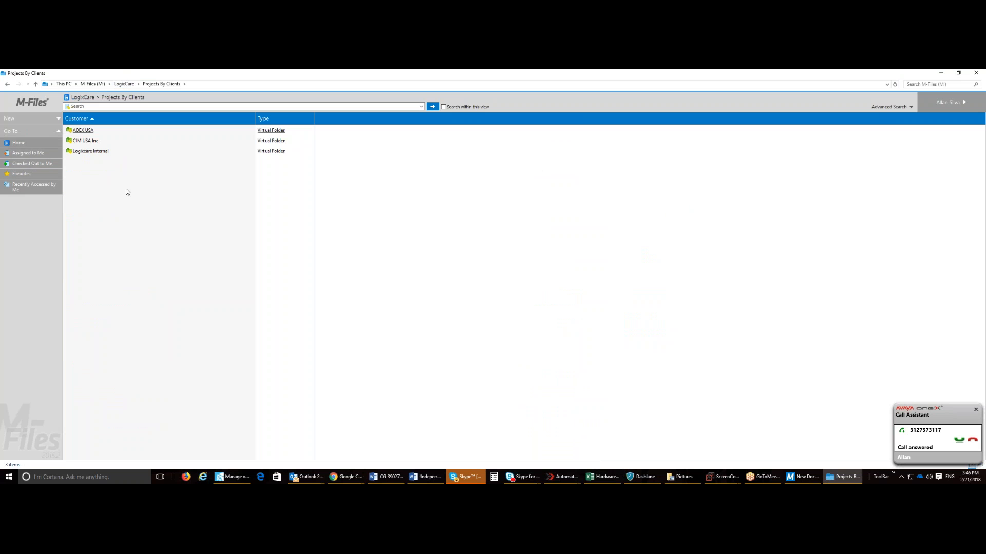
{"action": "left_click", "coordinate": [93, 151]}
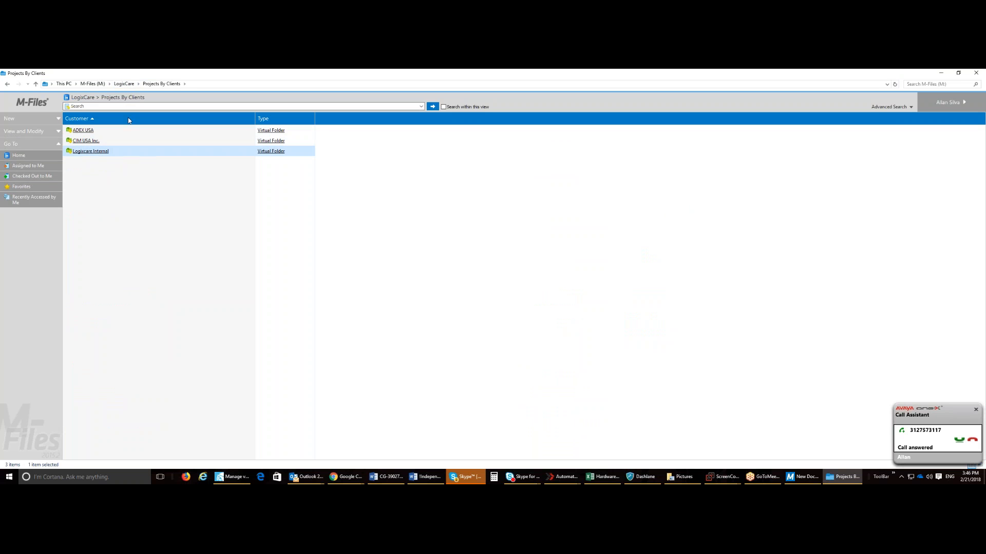
{"action": "left_click", "coordinate": [125, 84]}
Step: Move the New Document window over the vault and change its class to Project under Projects
{"action": "left_click_drag", "start_coordinate": [417, 69], "coordinate": [668, 71]}
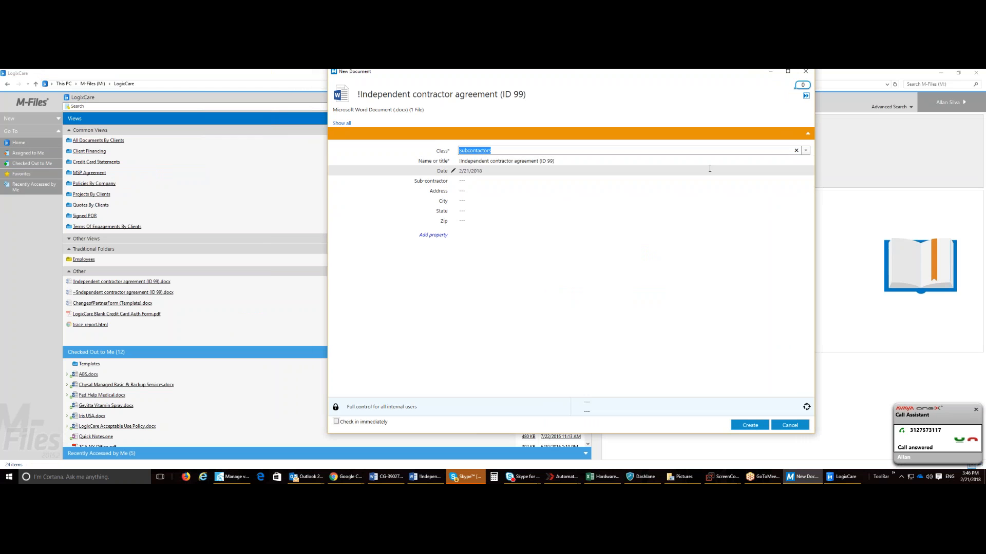
{"action": "left_click", "coordinate": [805, 151]}
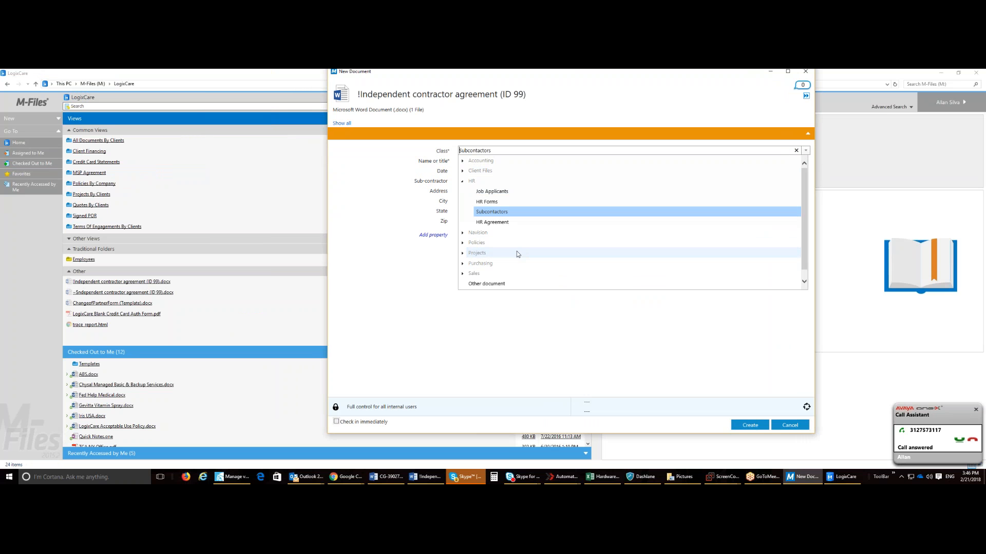
{"action": "left_click", "coordinate": [463, 253]}
{"action": "left_click", "coordinate": [495, 273]}
{"action": "key", "text": "Tab"}
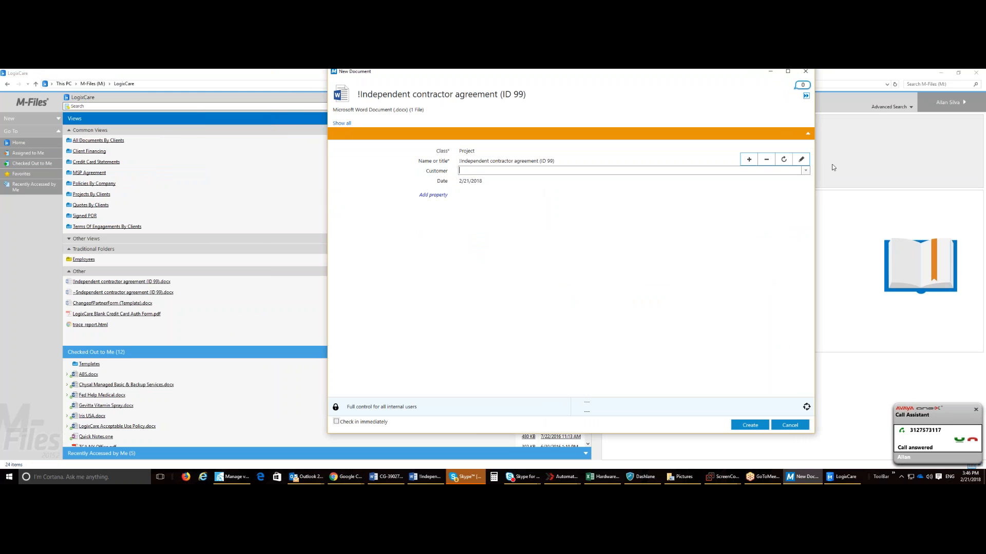
Step: Set the new document's Customer to TaxLeaf and create the document
{"action": "left_click", "coordinate": [806, 171]}
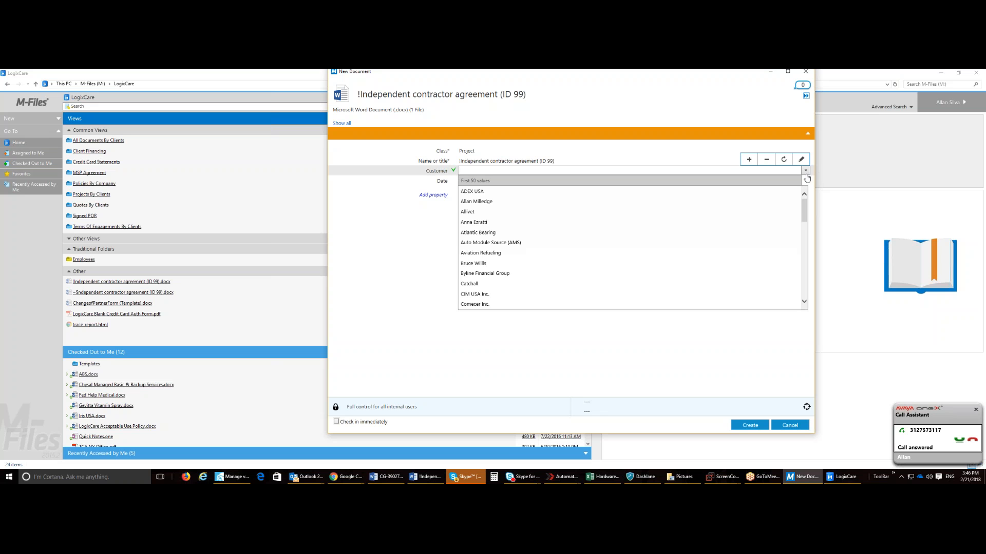
{"action": "scroll", "coordinate": [688, 269], "scroll_direction": "down", "scroll_amount": 6}
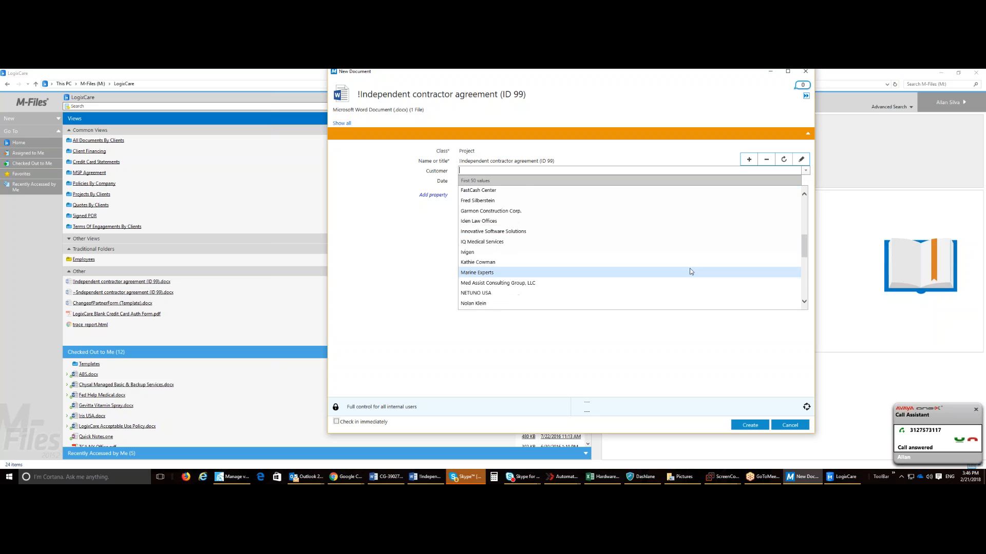
{"action": "scroll", "coordinate": [690, 271], "scroll_direction": "down", "scroll_amount": 5}
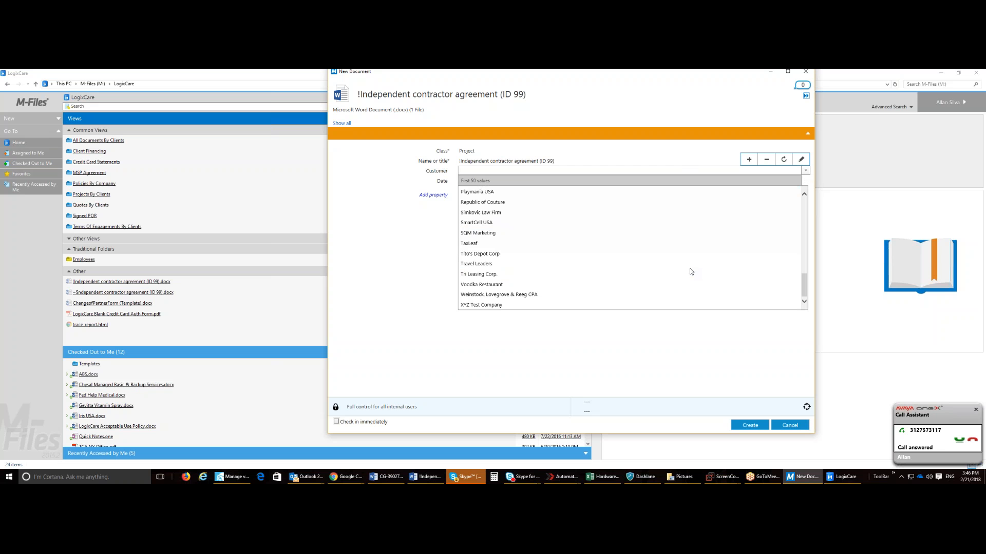
{"action": "left_click", "coordinate": [477, 244]}
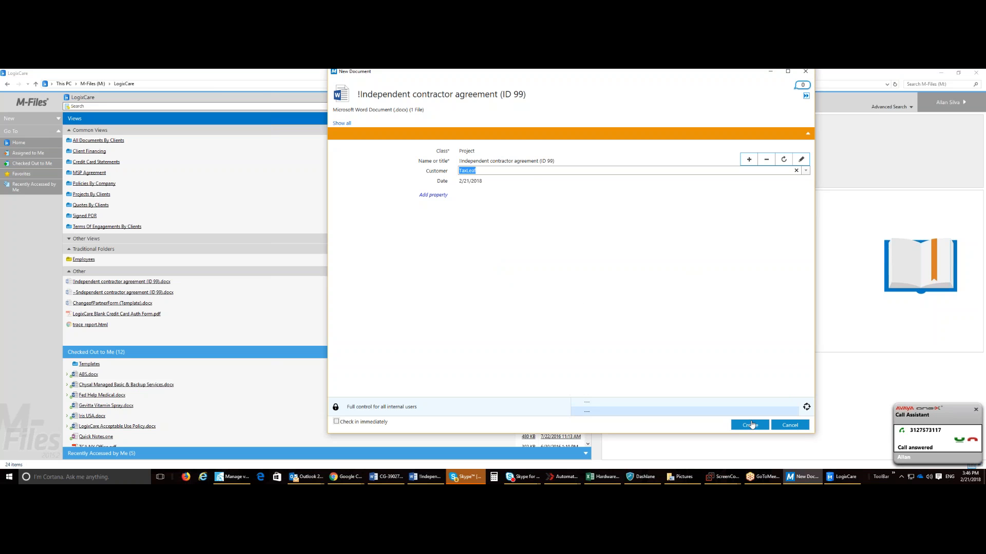
{"action": "left_click", "coordinate": [750, 425]}
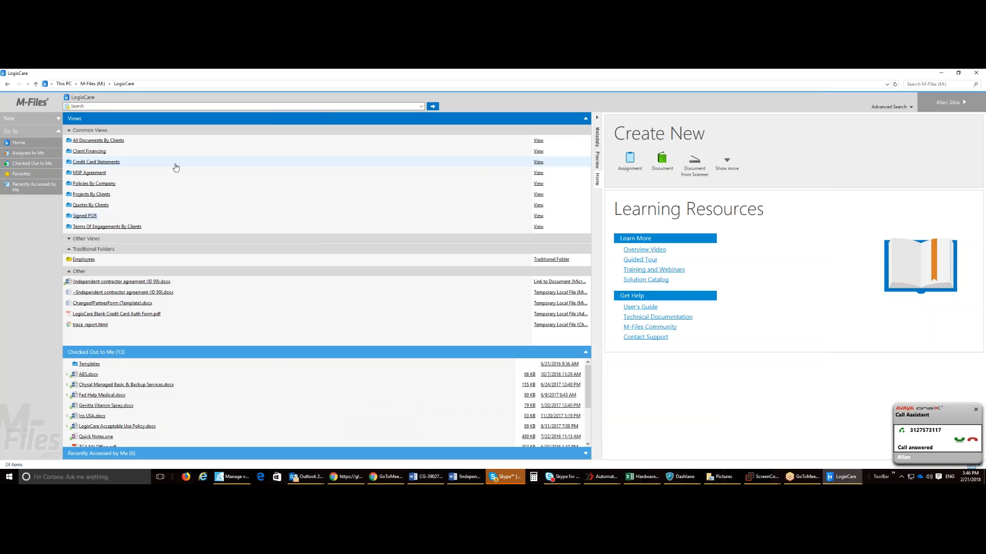
Step: Open the TaxLeaf folder in the Projects By Clients view
{"action": "double_click", "coordinate": [90, 195]}
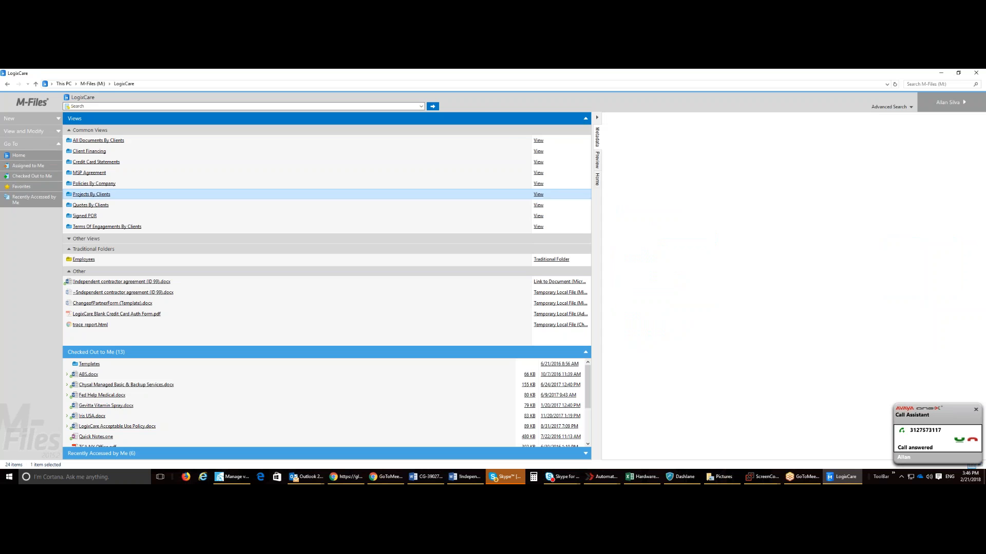
{"action": "left_click", "coordinate": [85, 163]}
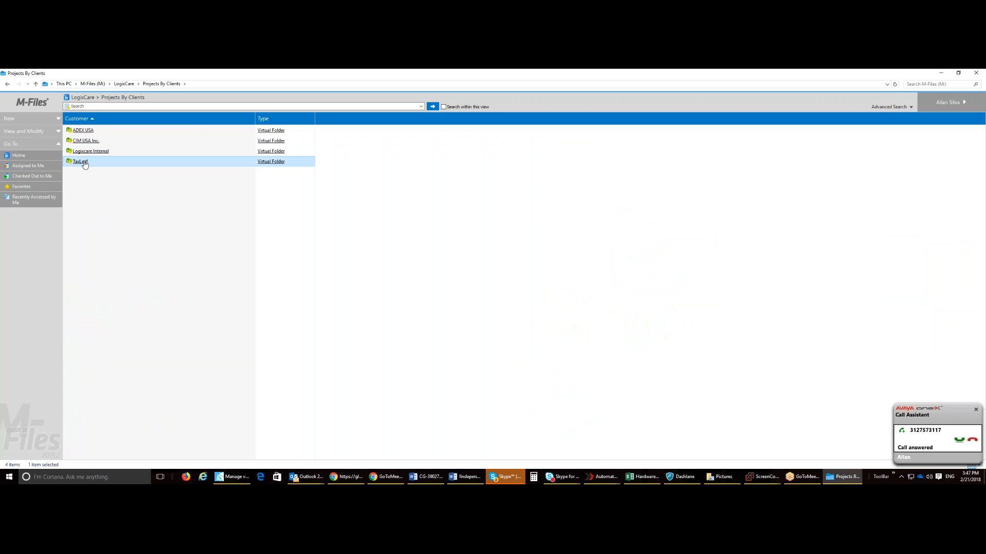
{"action": "double_click", "coordinate": [84, 164]}
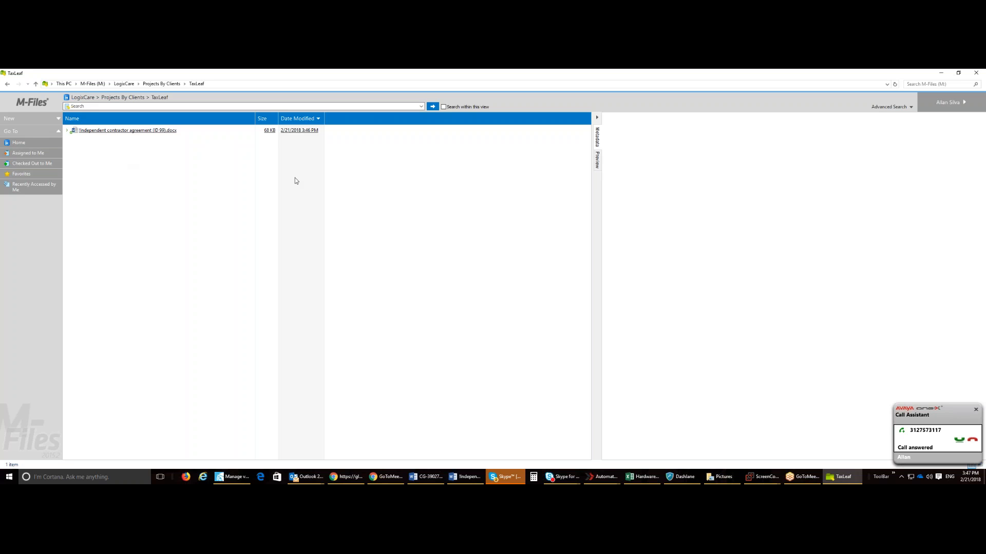
Step: Try to preview the independent contractor agreement in the TaxLeaf folder and cancel the File In Use dialog
{"action": "left_click", "coordinate": [598, 167]}
{"action": "left_click", "coordinate": [965, 86]}
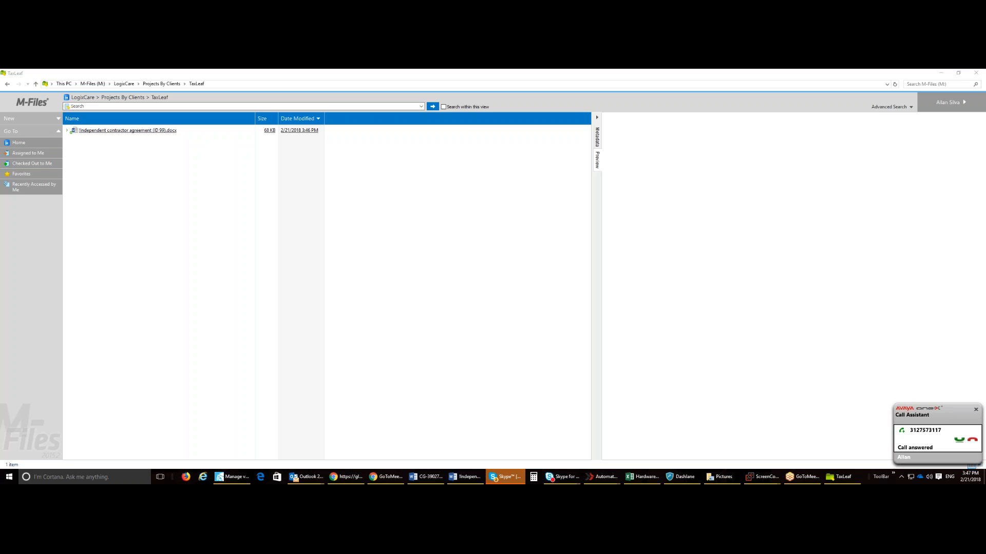
{"action": "left_click", "coordinate": [922, 203]}
{"action": "left_click", "coordinate": [190, 132]}
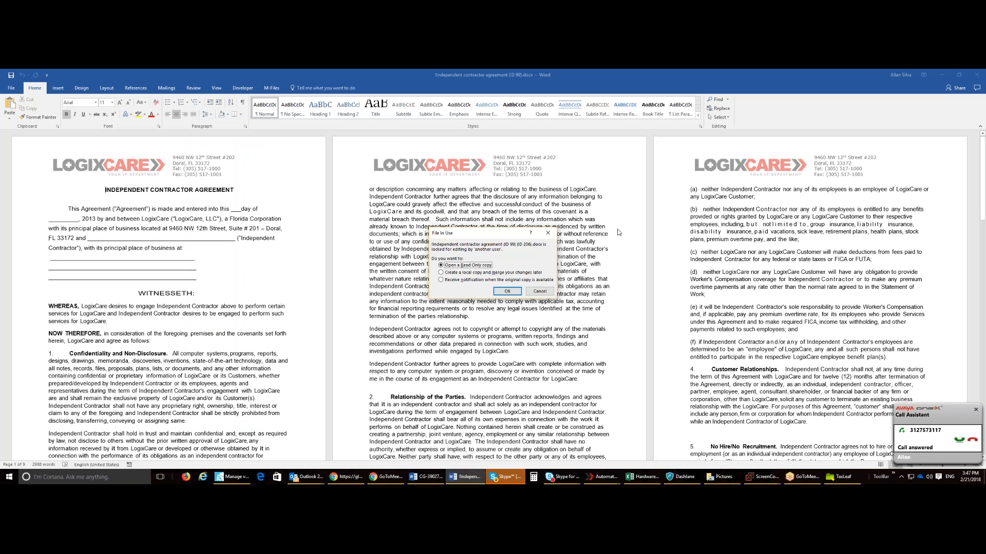
{"action": "left_click", "coordinate": [540, 291]}
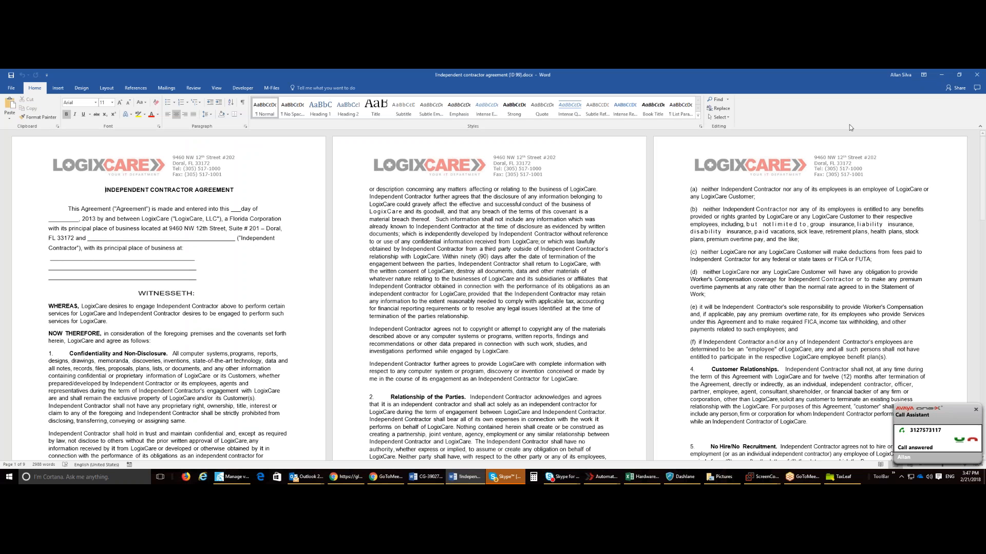
Step: Close the agreement in Word, check it in to M-Files and look through its preview
{"action": "left_click", "coordinate": [976, 74]}
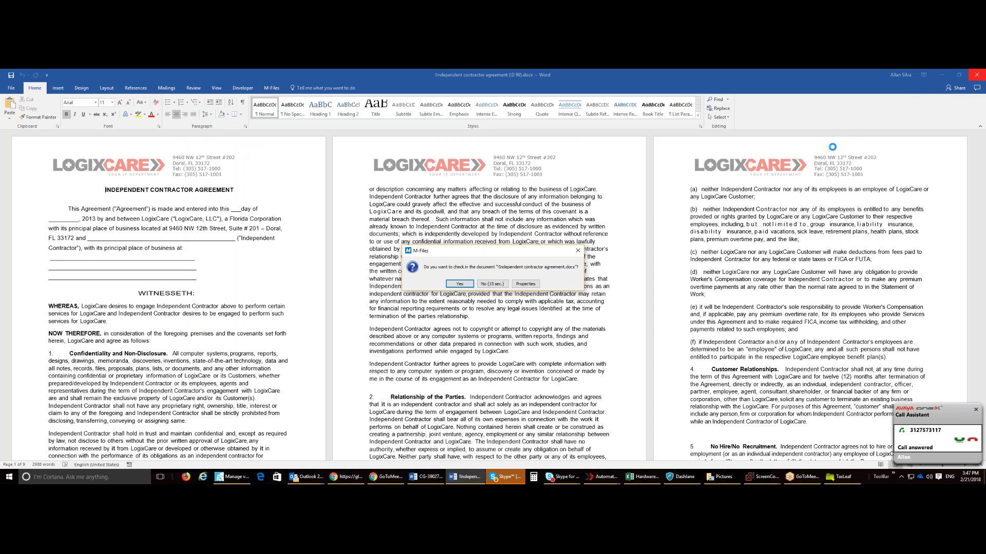
{"action": "left_click", "coordinate": [460, 284]}
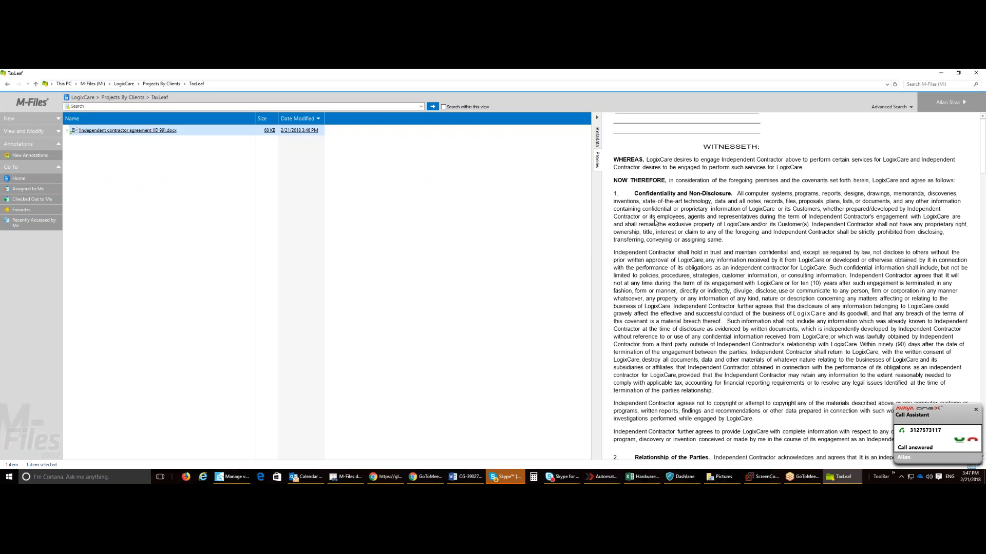
{"action": "scroll", "coordinate": [791, 288], "scroll_direction": "down", "scroll_amount": 5}
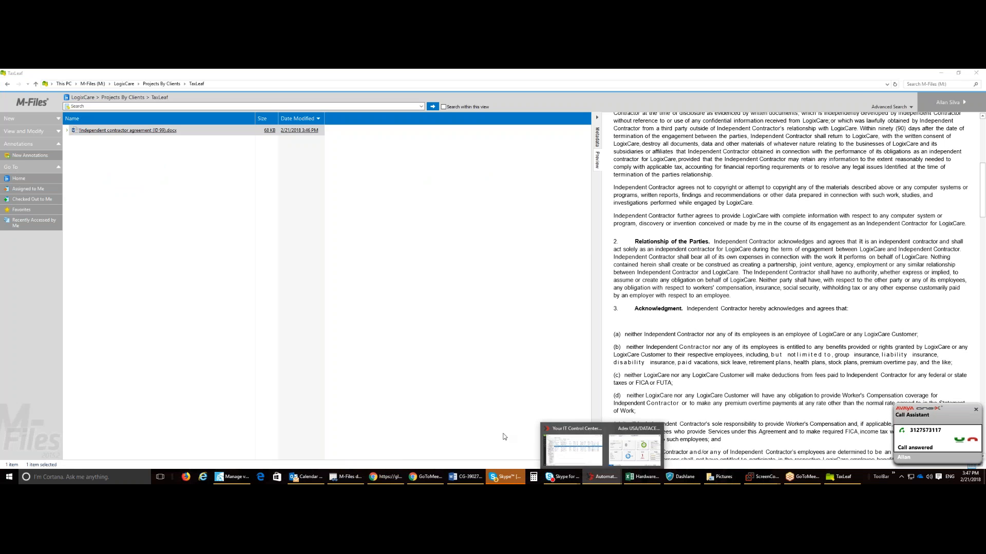
{"action": "left_click", "coordinate": [607, 478]}
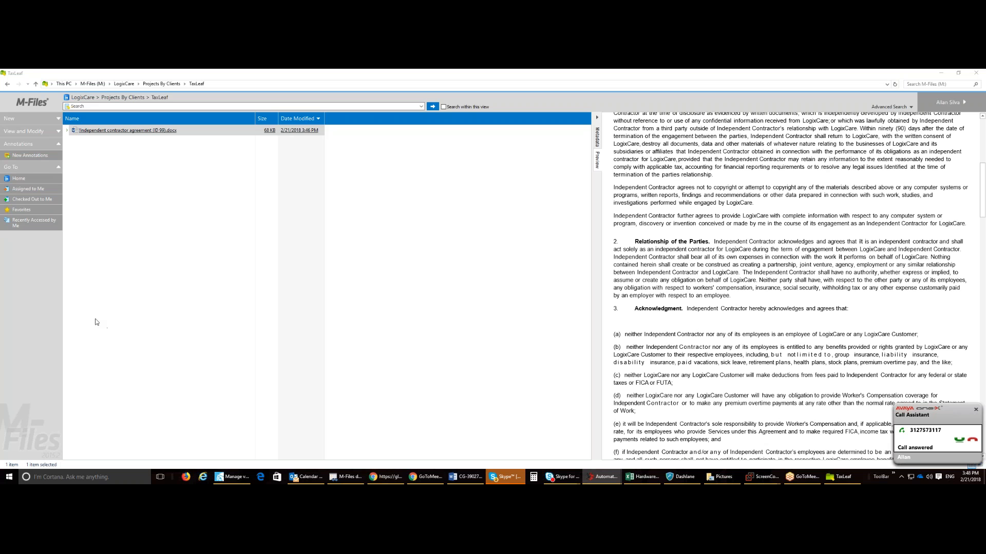
{"action": "left_click", "coordinate": [9, 124]}
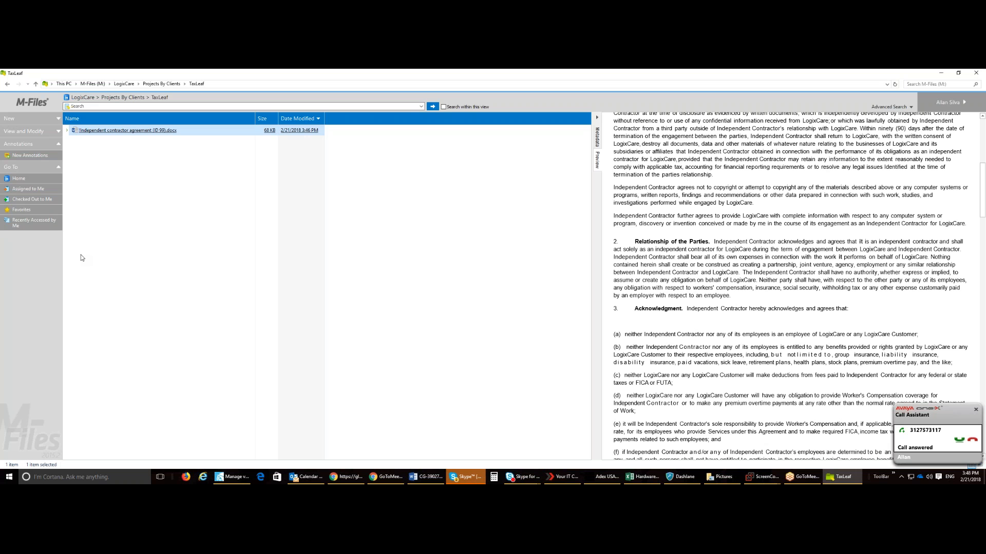
Step: Return to the LogixCare vault, browse the All Documents By Clients view and go back to the vault home
{"action": "left_click", "coordinate": [124, 83]}
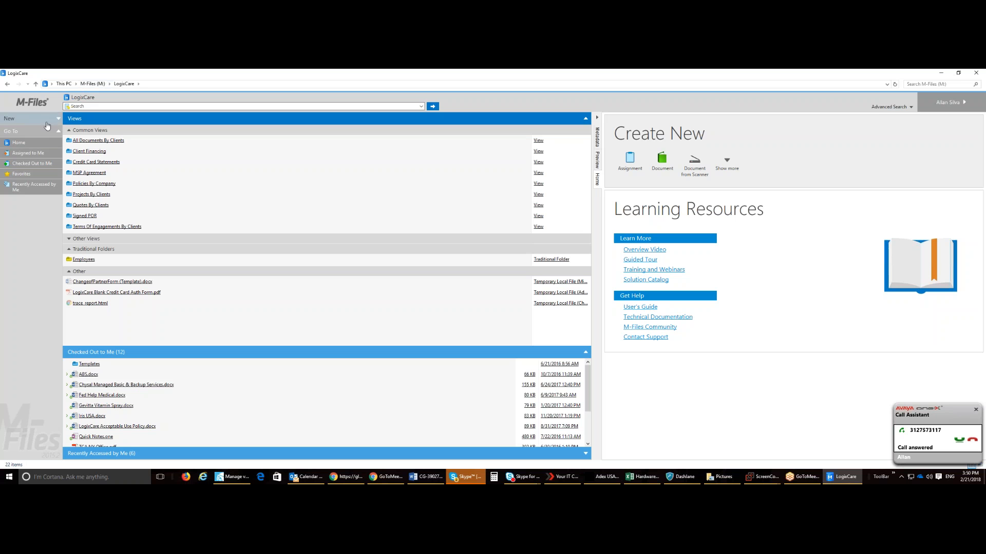
{"action": "left_click", "coordinate": [95, 141]}
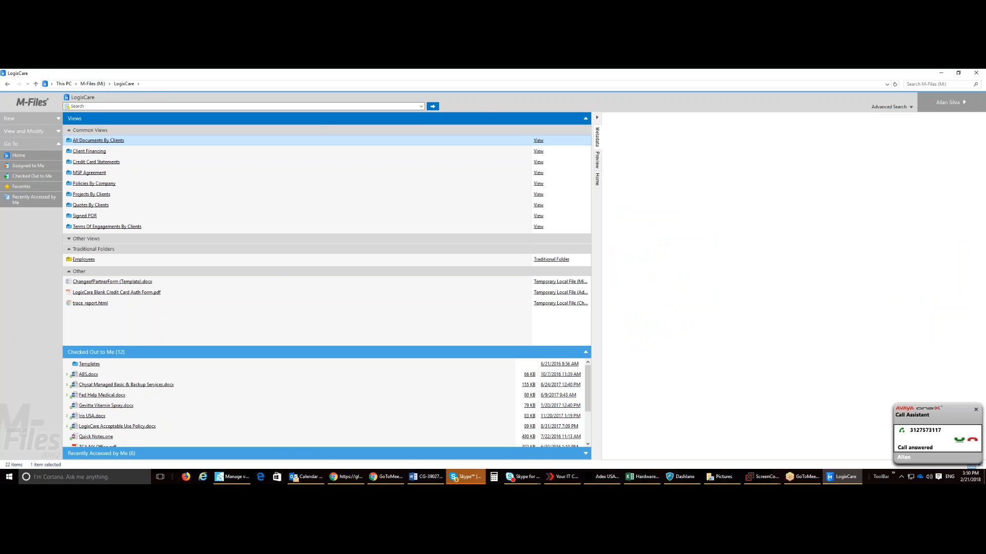
{"action": "double_click", "coordinate": [95, 141]}
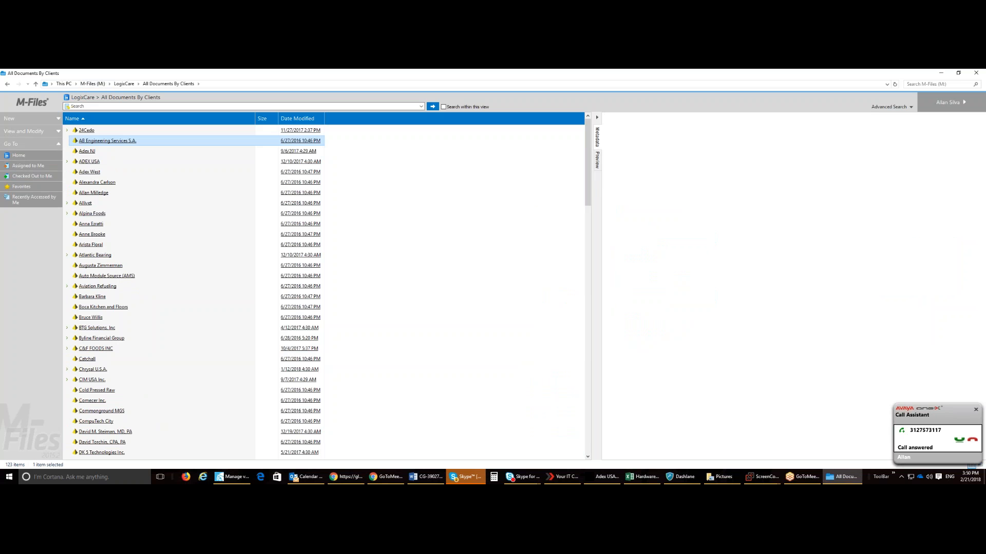
{"action": "left_click", "coordinate": [124, 84]}
Step: Examine the General, View, Advanced and Permissions properties of the All Documents By Clients view
{"action": "right_click", "coordinate": [101, 141]}
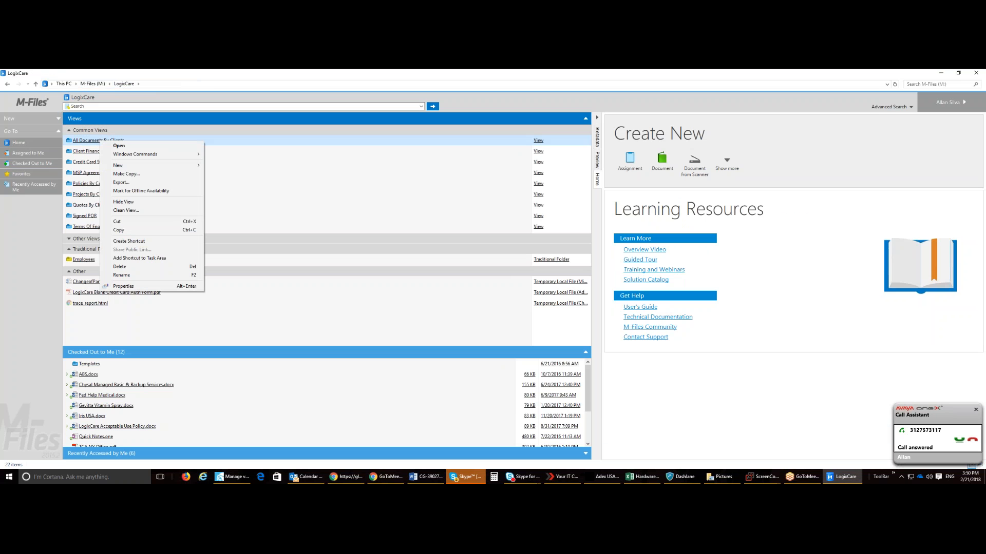
{"action": "left_click", "coordinate": [174, 286]}
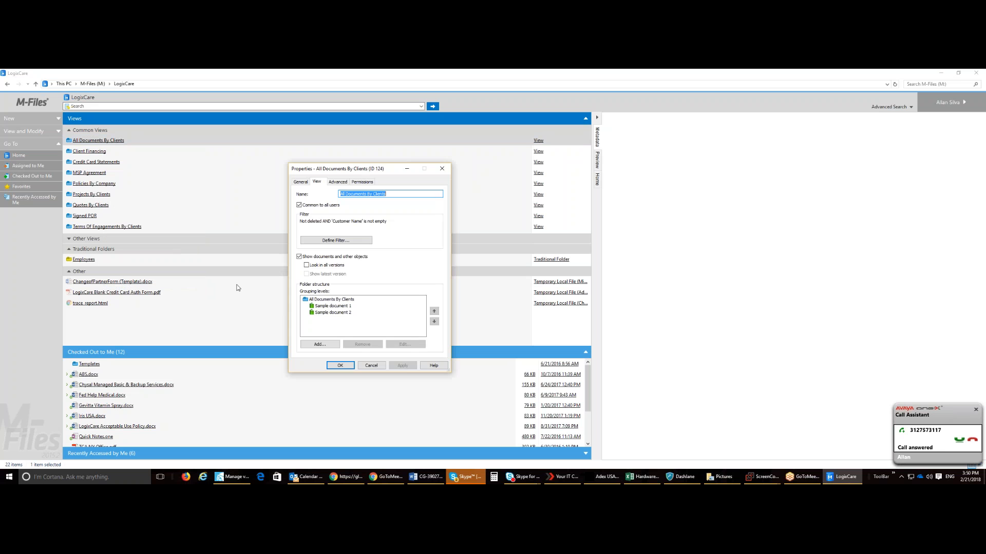
{"action": "left_click", "coordinate": [304, 184]}
{"action": "left_click", "coordinate": [338, 182]}
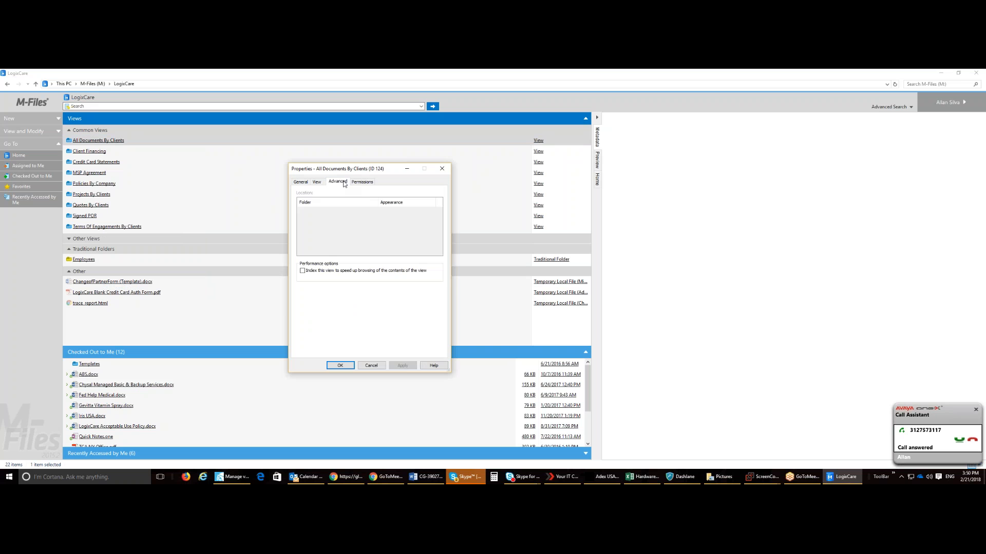
{"action": "left_click", "coordinate": [361, 183]}
{"action": "left_click", "coordinate": [317, 182]}
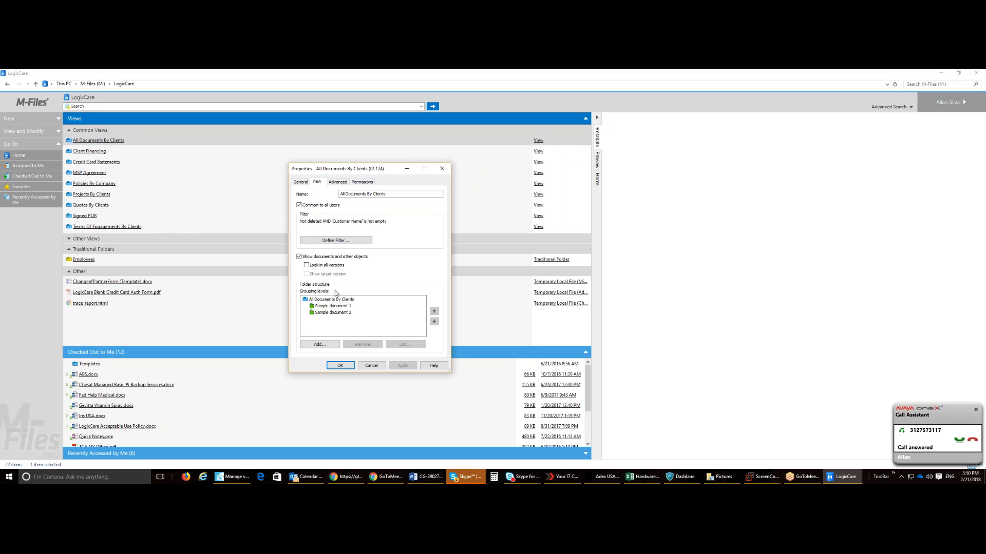
Step: Examine the filter conditions and grouping levels of the All Documents By Clients view and close its properties
{"action": "left_click", "coordinate": [336, 240]}
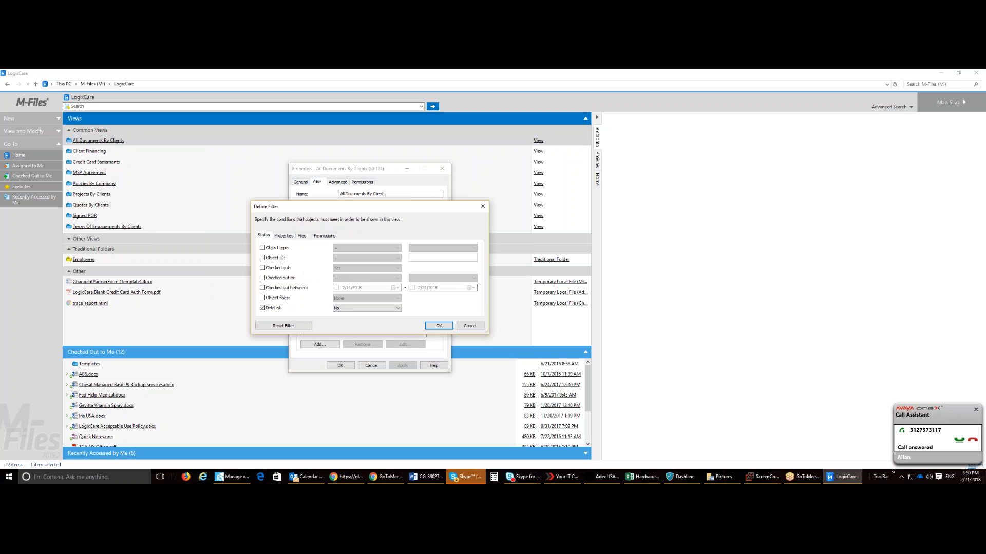
{"action": "left_click", "coordinate": [475, 327]}
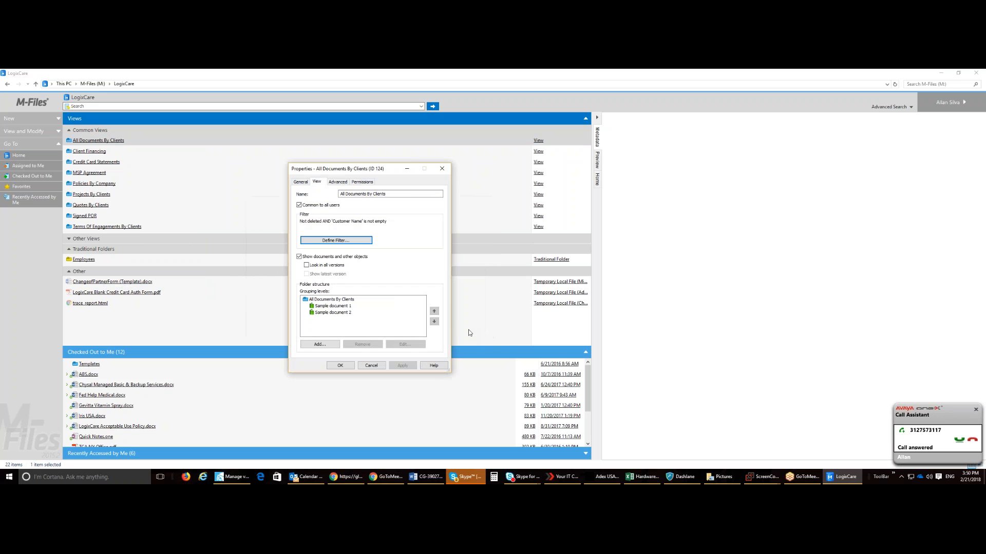
{"action": "left_click", "coordinate": [369, 303]}
{"action": "left_click", "coordinate": [350, 300]}
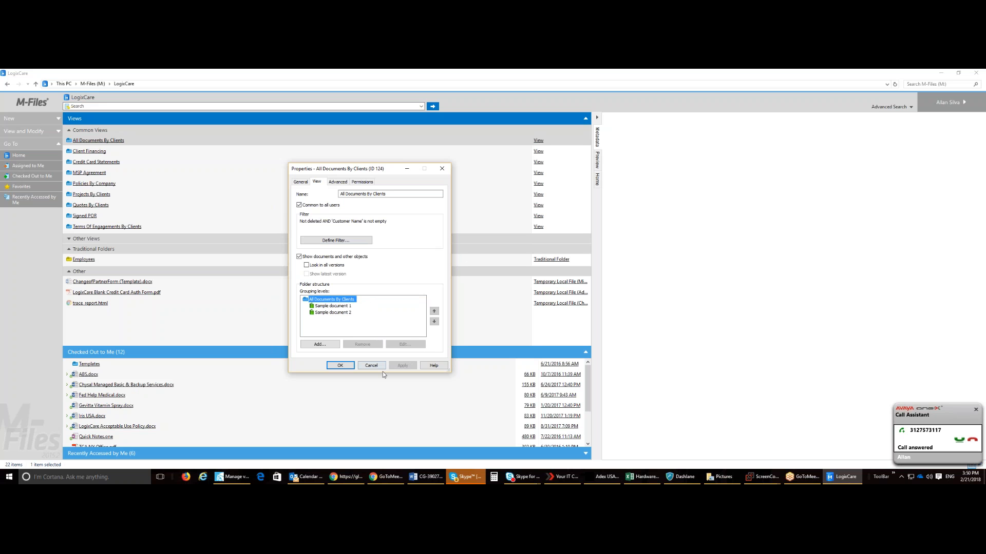
{"action": "left_click", "coordinate": [340, 365]}
Step: Open the All Documents By Clients view and browse the customer list down to the entries around TaxLeaf
{"action": "left_click", "coordinate": [103, 142]}
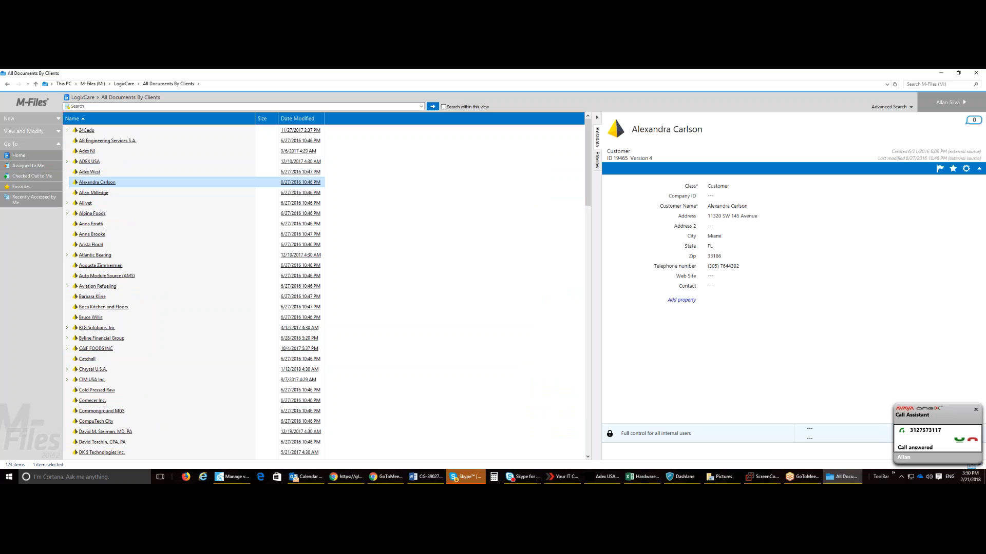
{"action": "scroll", "coordinate": [187, 249], "scroll_direction": "down", "scroll_amount": 15}
{"action": "scroll", "coordinate": [189, 249], "scroll_direction": "down", "scroll_amount": 7}
{"action": "left_click", "coordinate": [189, 246]}
{"action": "scroll", "coordinate": [186, 231], "scroll_direction": "down", "scroll_amount": 4}
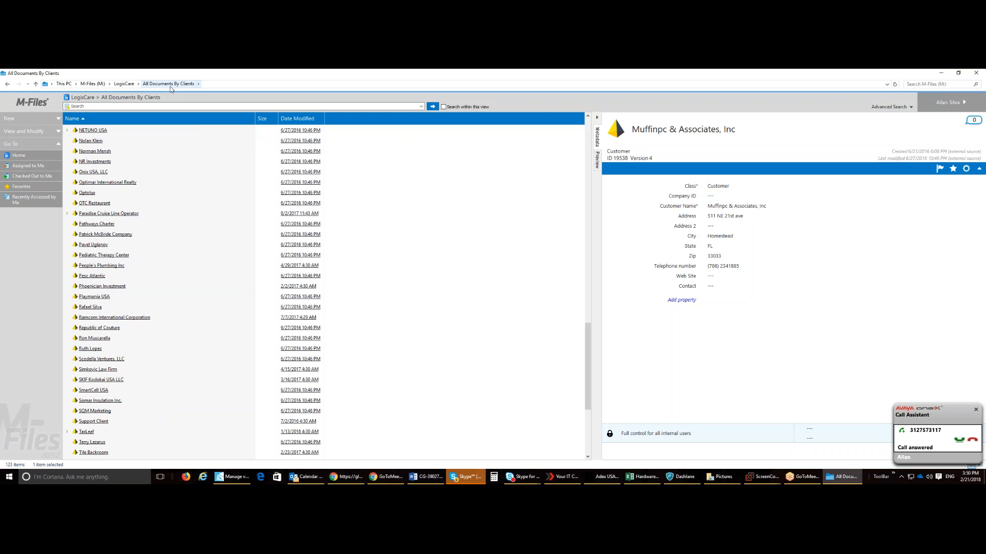
{"action": "left_click", "coordinate": [178, 249]}
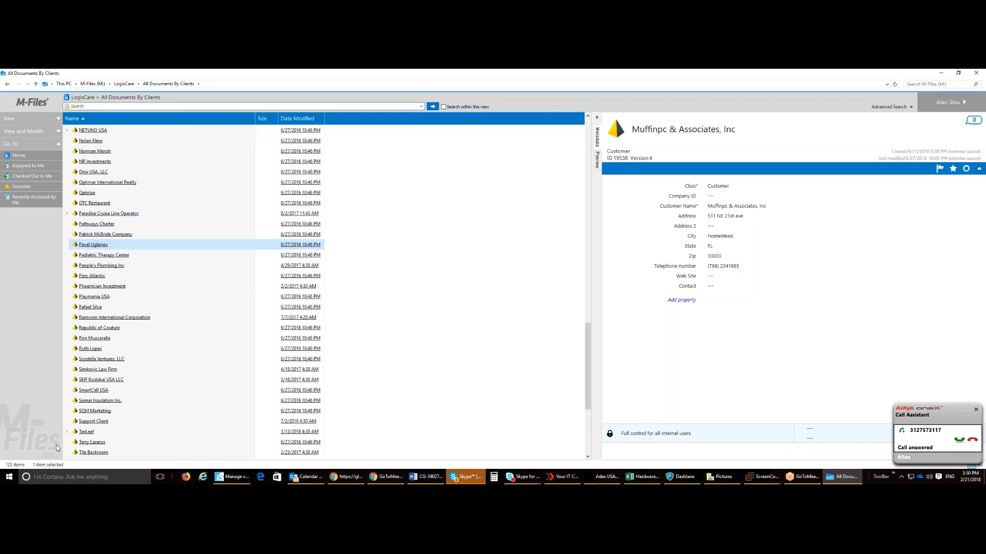
Step: Expand the TaxLeaf customer and its Documents group, and select the document Test for Taxleaf Demo.docx
{"action": "left_click", "coordinate": [67, 432]}
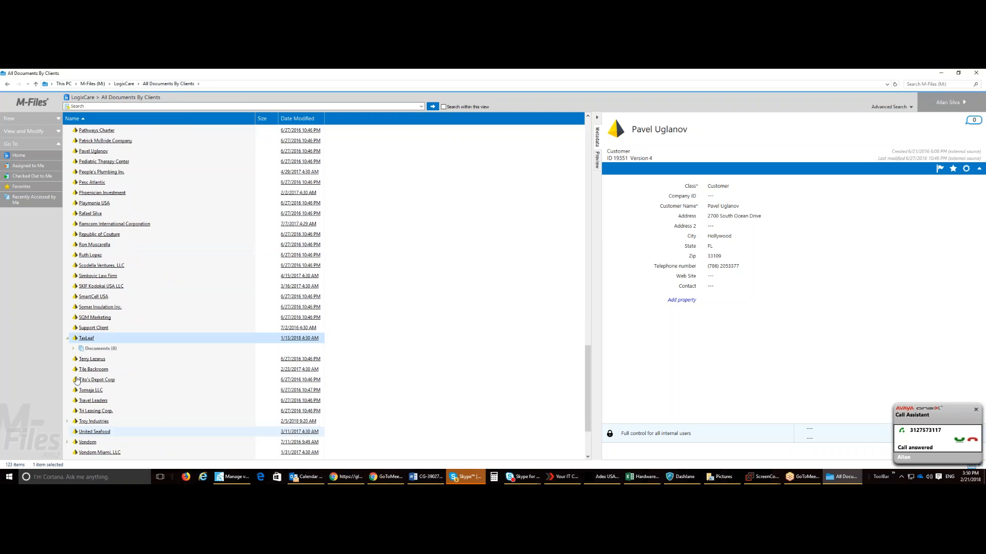
{"action": "left_click", "coordinate": [74, 350]}
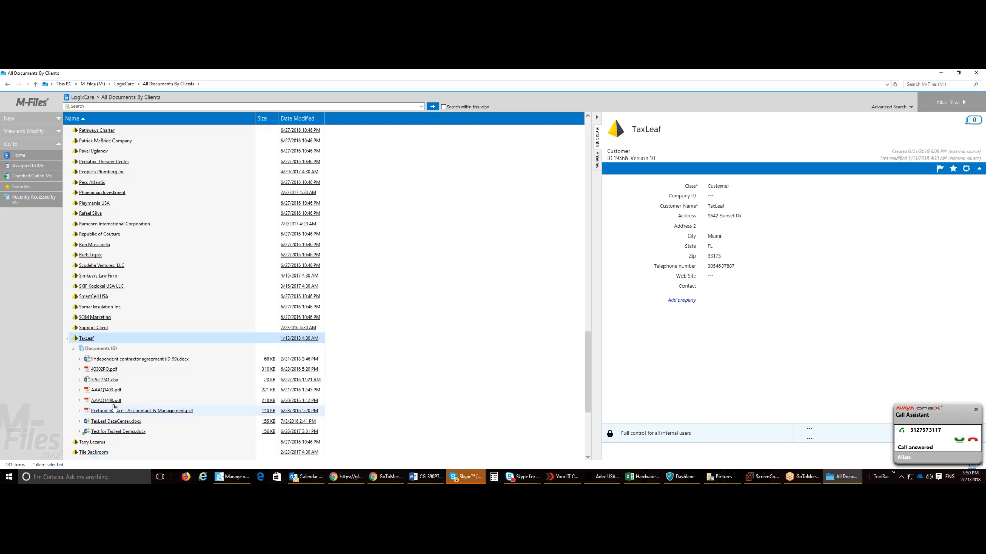
{"action": "left_click", "coordinate": [122, 433]}
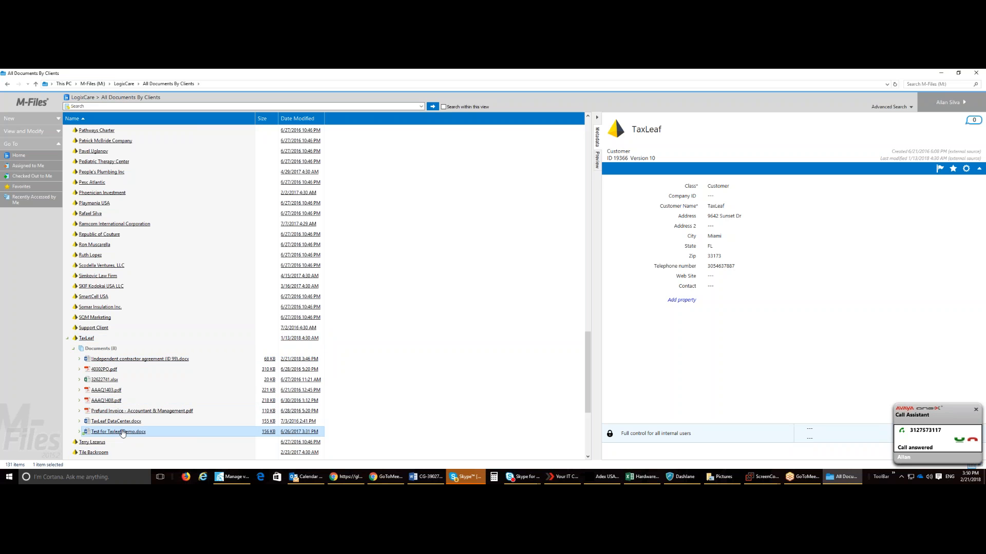